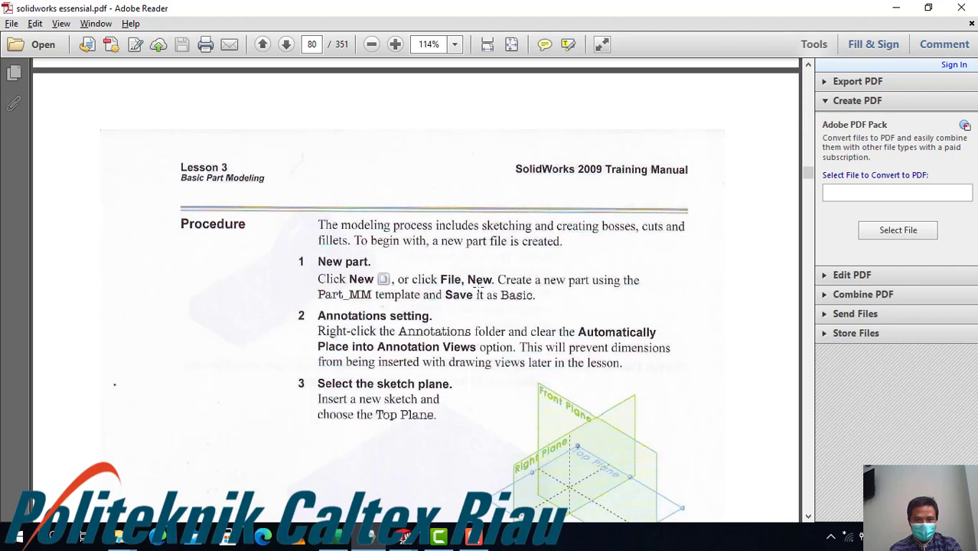
# Read the manual's instructions for choosing the Top Plane and sketching and dimensioning the base rectangle
pyautogui.scroll(-10, 499, 307)
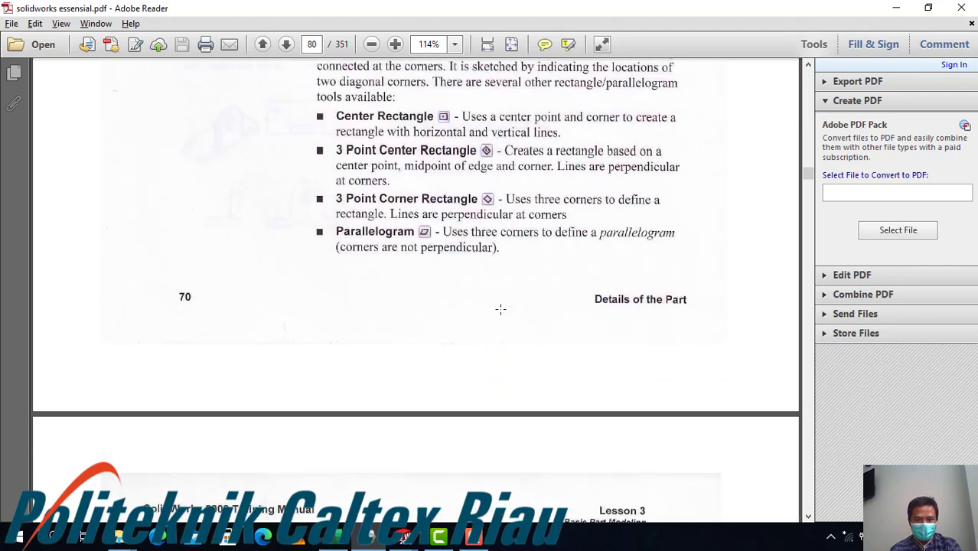
pyautogui.scroll(-5, 500, 309)
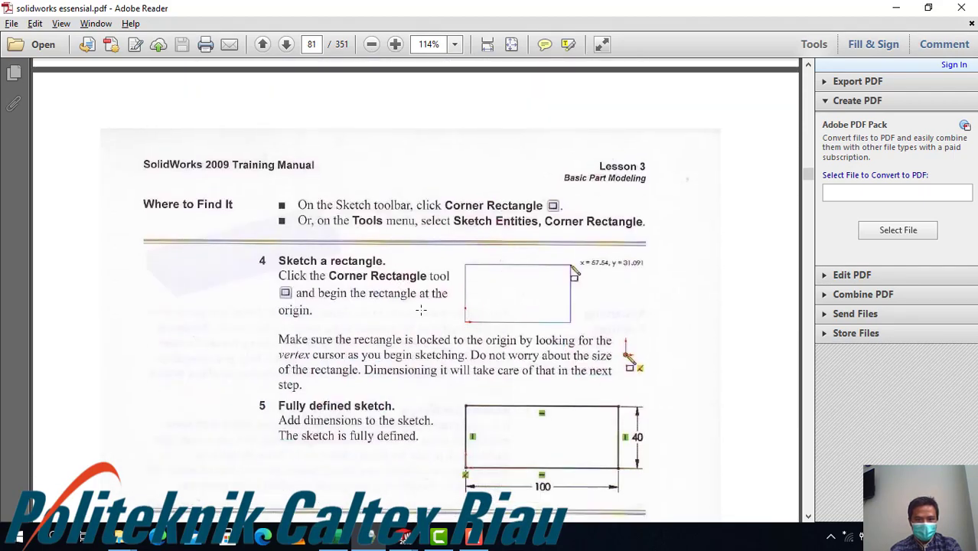
pyautogui.scroll(-2, 444, 317)
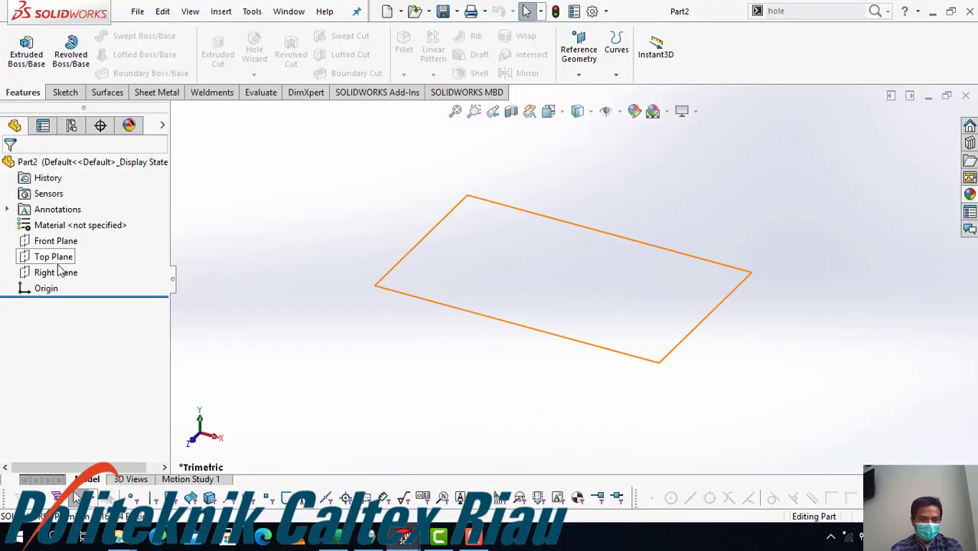
pyautogui.hotkey('alt', 'Tab')
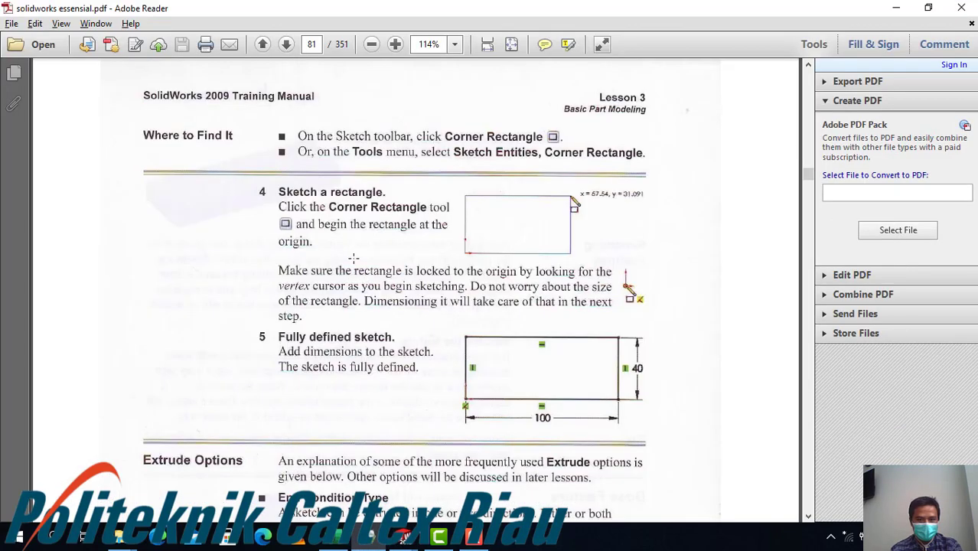
pyautogui.scroll(1, 347, 205)
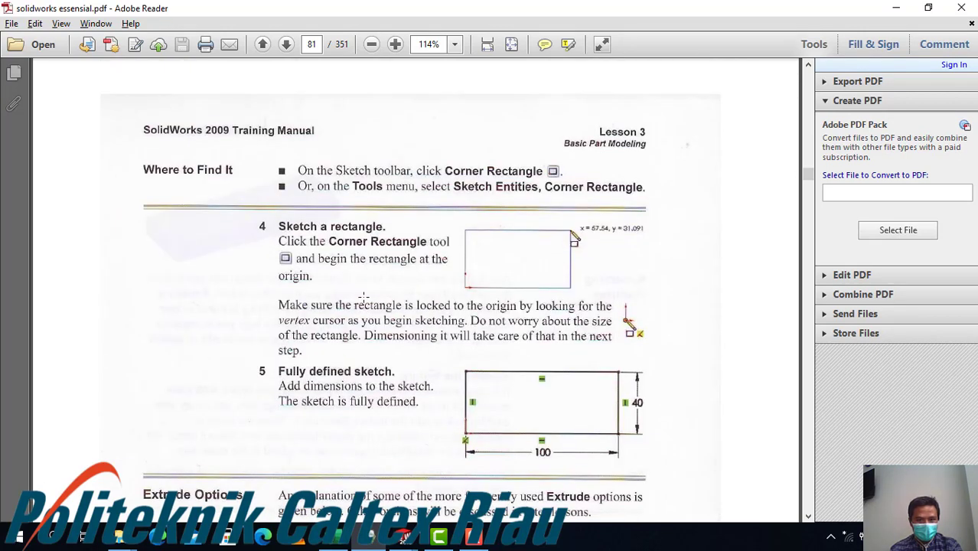
pyautogui.scroll(15, 380, 261)
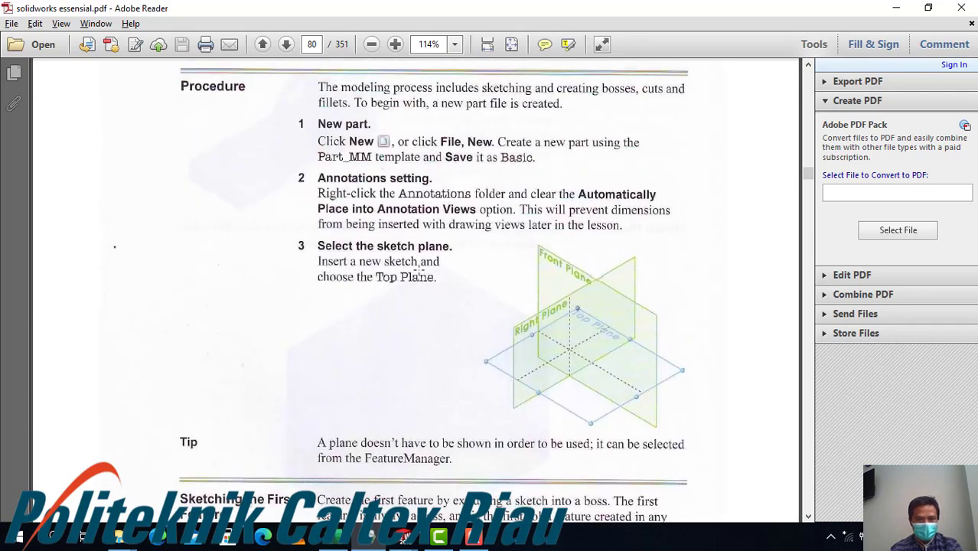
pyautogui.scroll(-15, 420, 270)
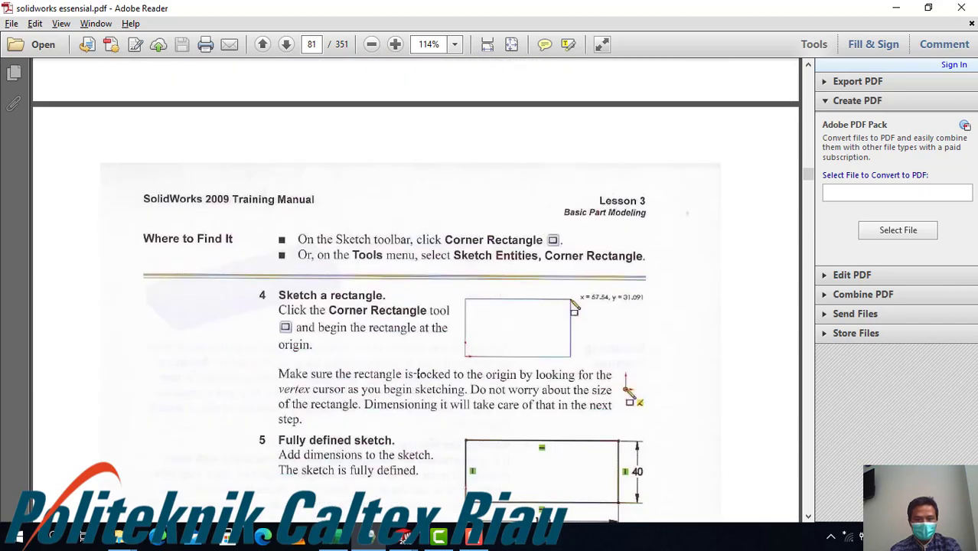
# In SOLIDWORKS, start a sketch on the Top Plane and draw a center rectangle about 153 mm wide, centred on the origin
pyautogui.hotkey('alt', 'Tab')
pyautogui.click(55, 256)
pyautogui.rightClick(61, 252)
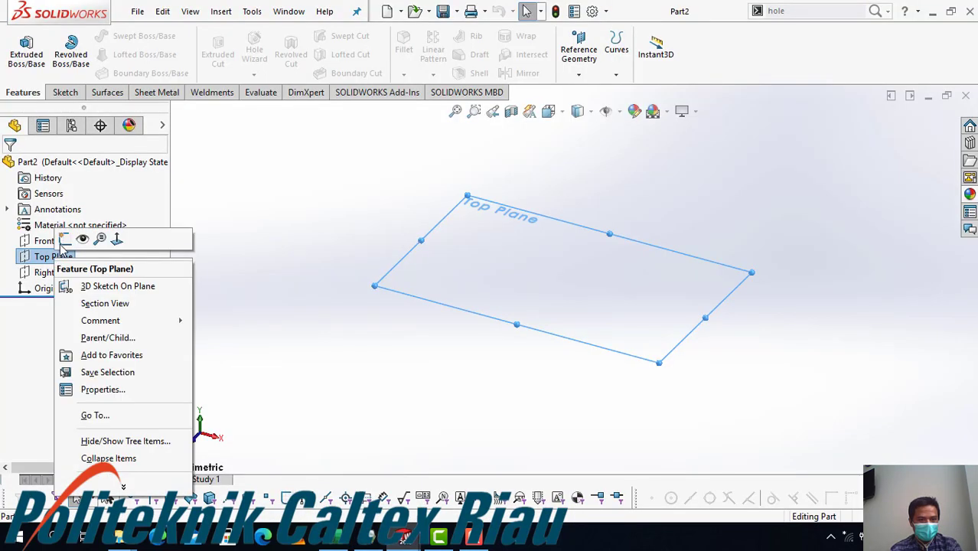
pyautogui.click(64, 241)
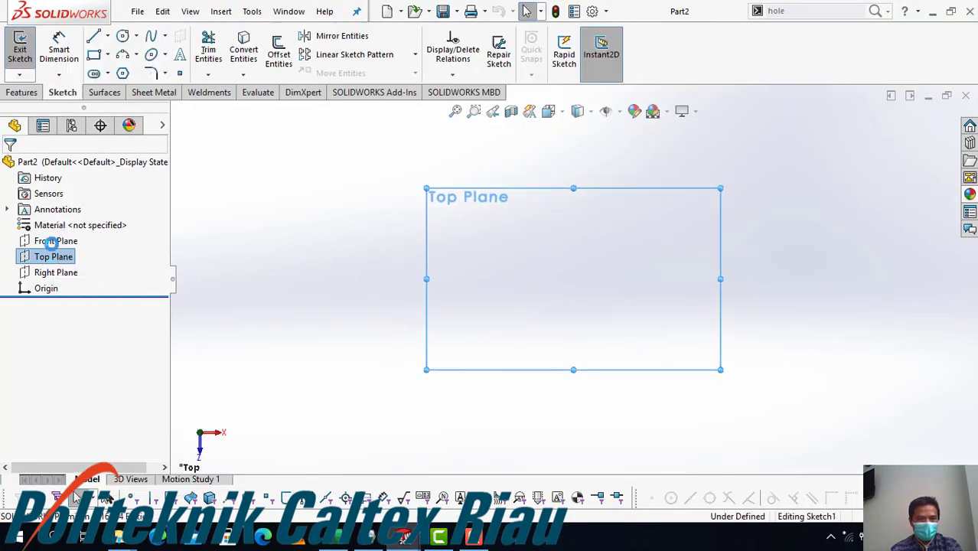
pyautogui.click(108, 56)
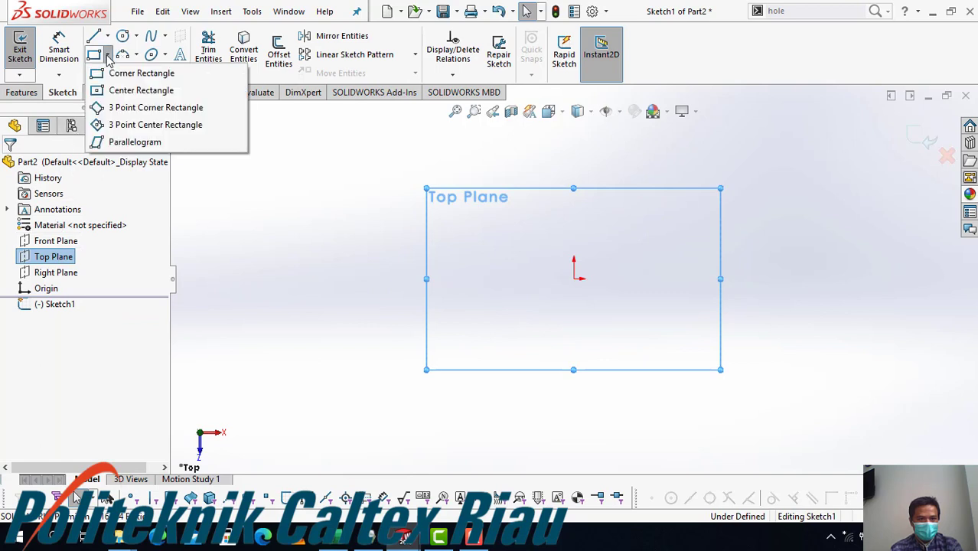
pyautogui.click(122, 91)
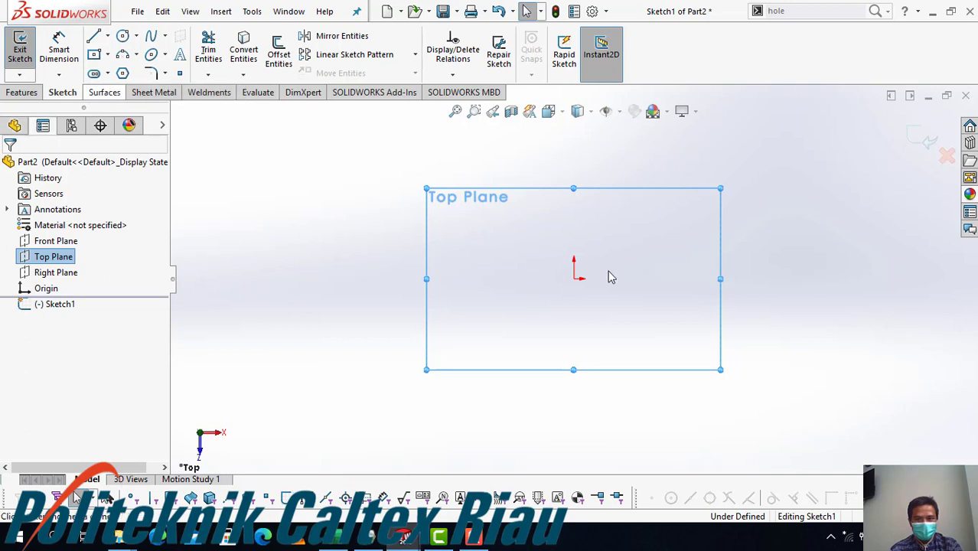
pyautogui.click(574, 278)
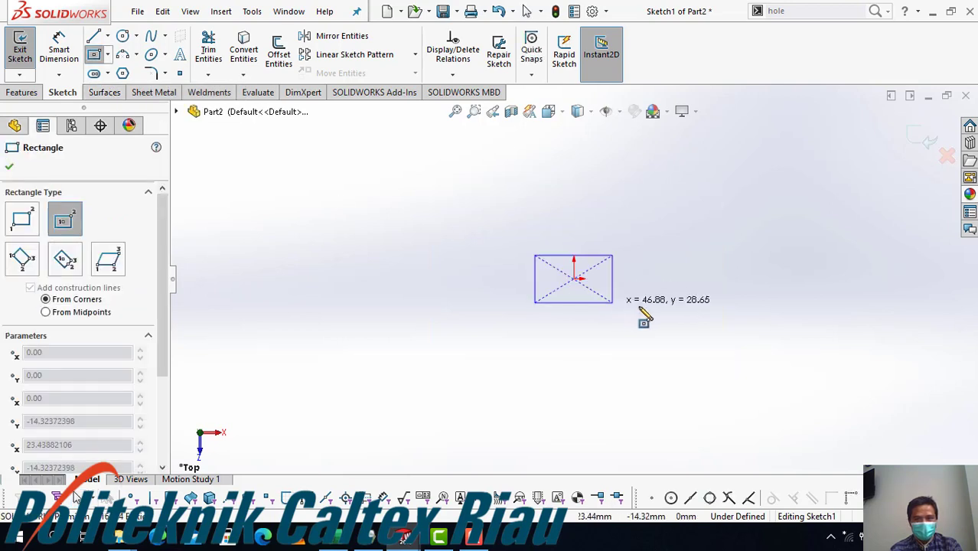
pyautogui.click(699, 319)
# Dimension the rectangle with a horizontal length of 100 mm and a vertical height of 40 mm
pyautogui.click(71, 58)
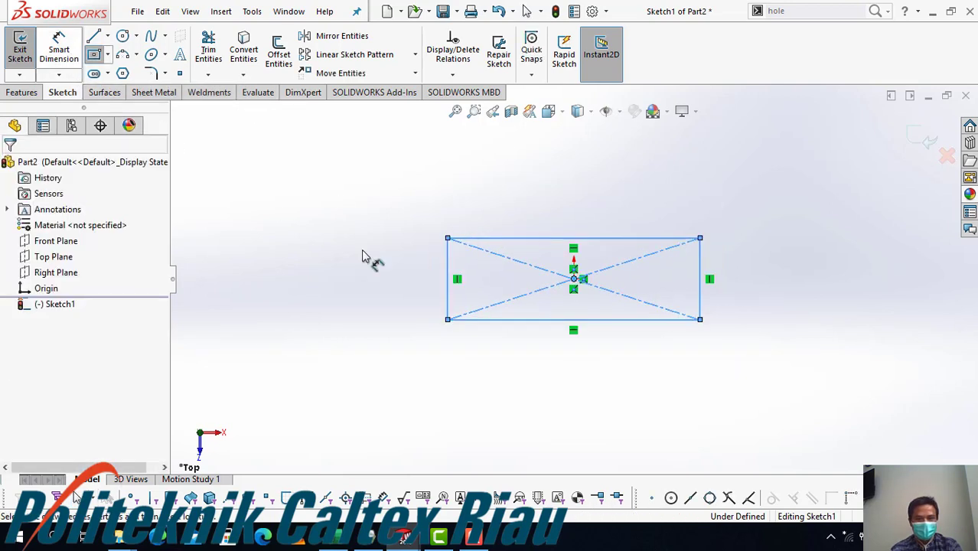
pyautogui.click(607, 320)
pyautogui.click(601, 380)
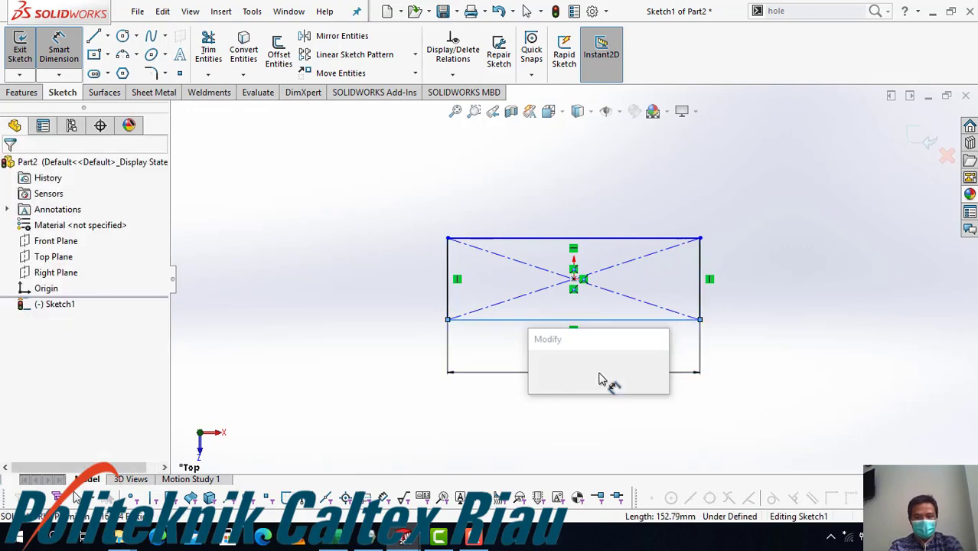
pyautogui.write('100')
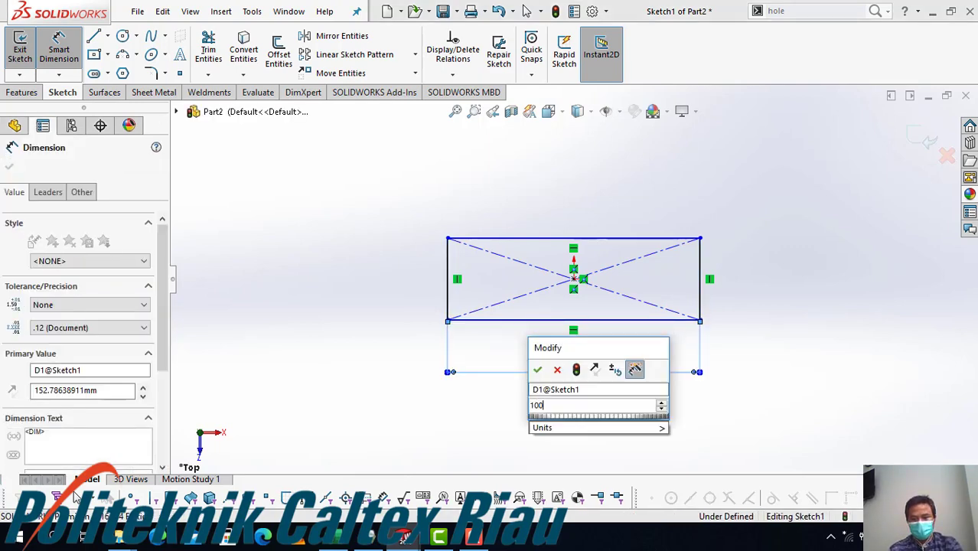
pyautogui.press('Return')
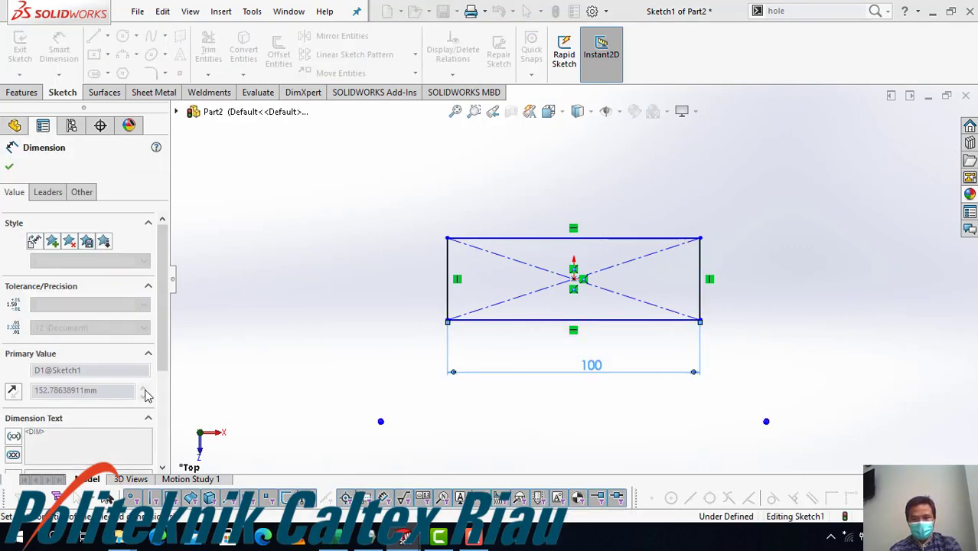
pyautogui.click(700, 279)
pyautogui.click(752, 305)
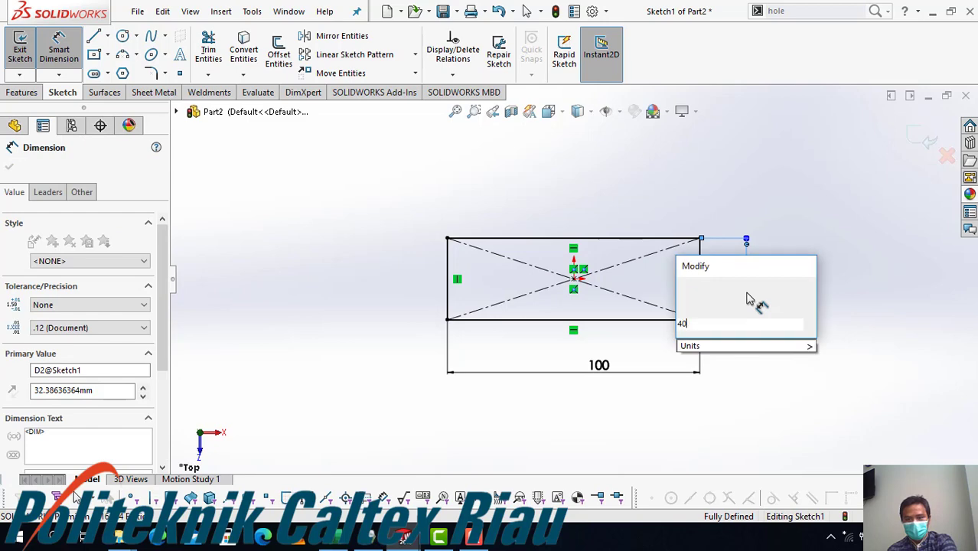
pyautogui.press('Return')
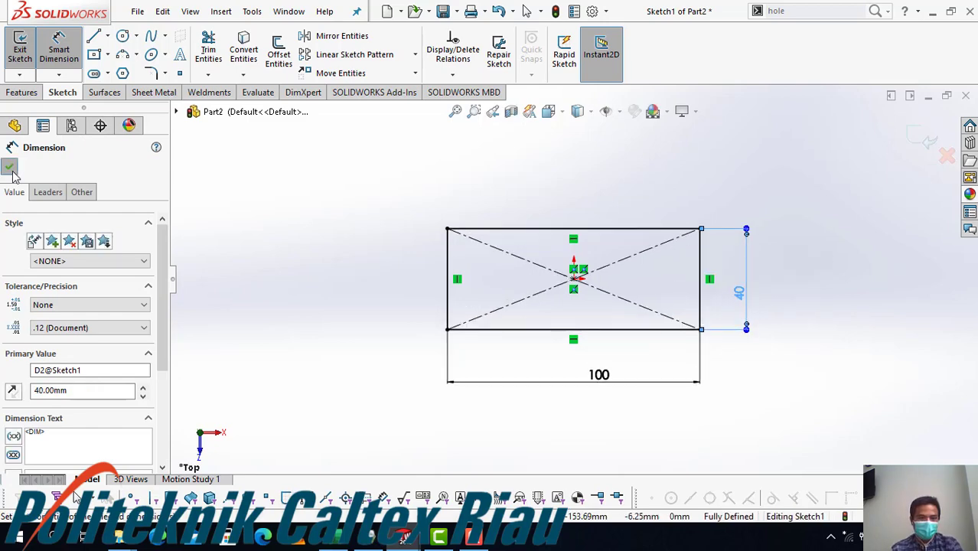
pyautogui.press('Escape')
# Check the Extrude instructions in the Adobe Reader manual, and in SOLIDWORKS extrude the rectangle 10 mm upwards with a Blind end condition
pyautogui.hotkey('alt', 'Tab')
pyautogui.scroll(-8, 419, 356)
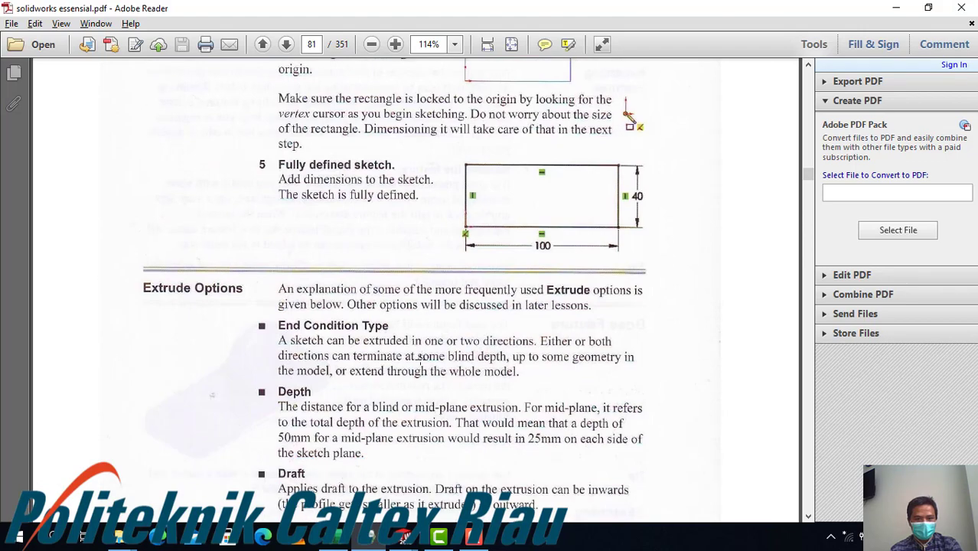
pyautogui.scroll(-6, 419, 358)
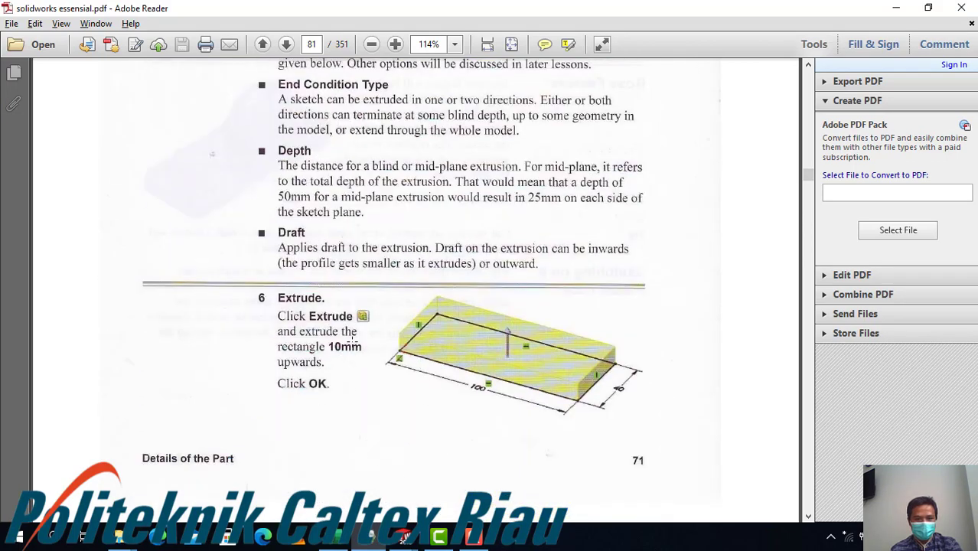
pyautogui.hotkey('alt', 'Tab')
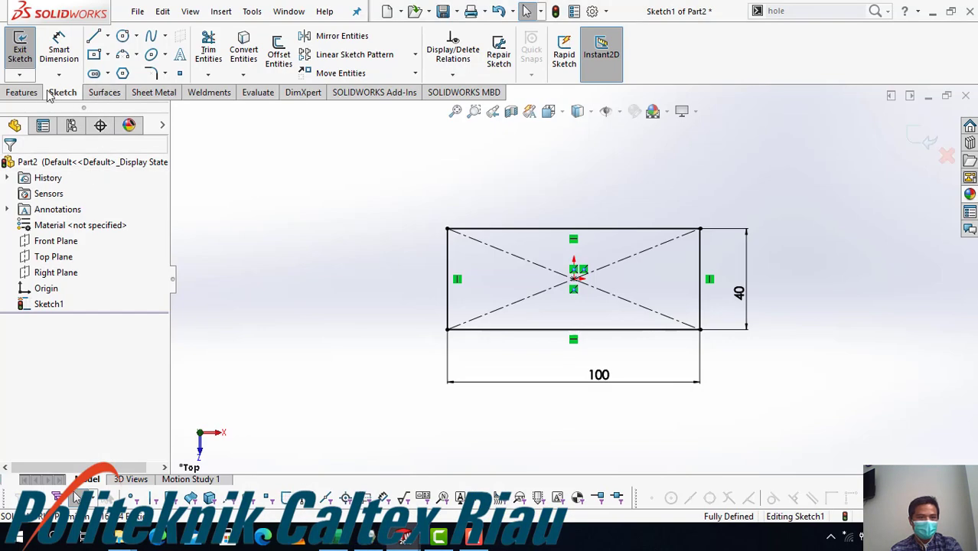
pyautogui.click(29, 93)
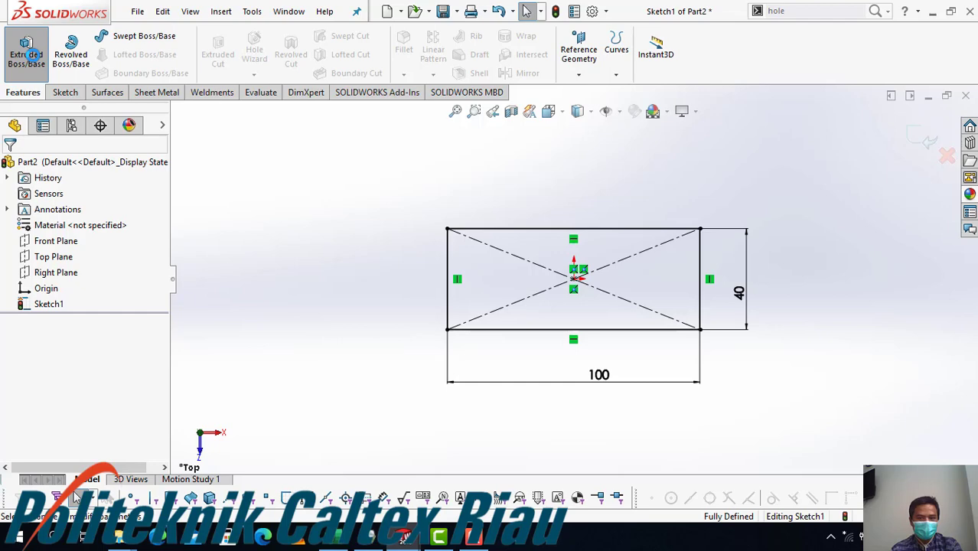
pyautogui.click(31, 53)
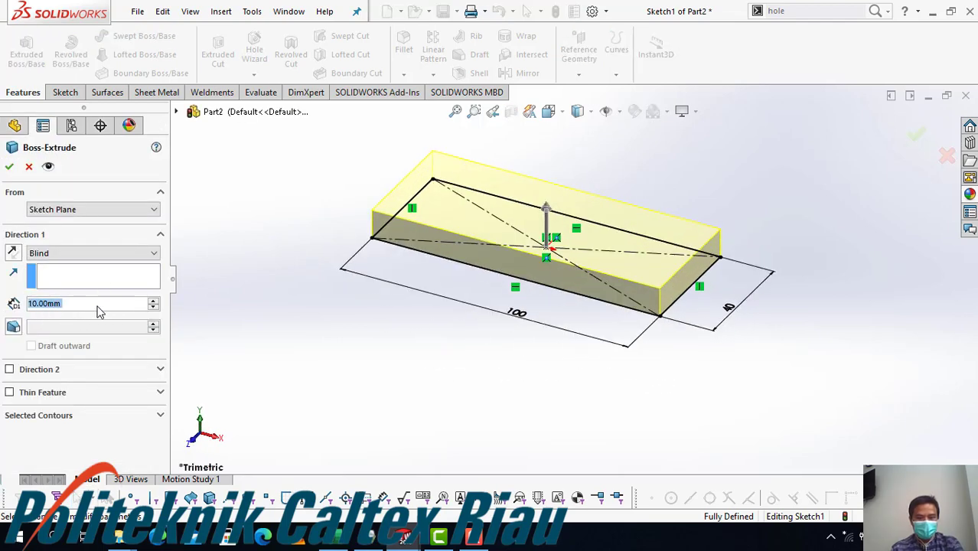
pyautogui.write('10')
pyautogui.press('Return')
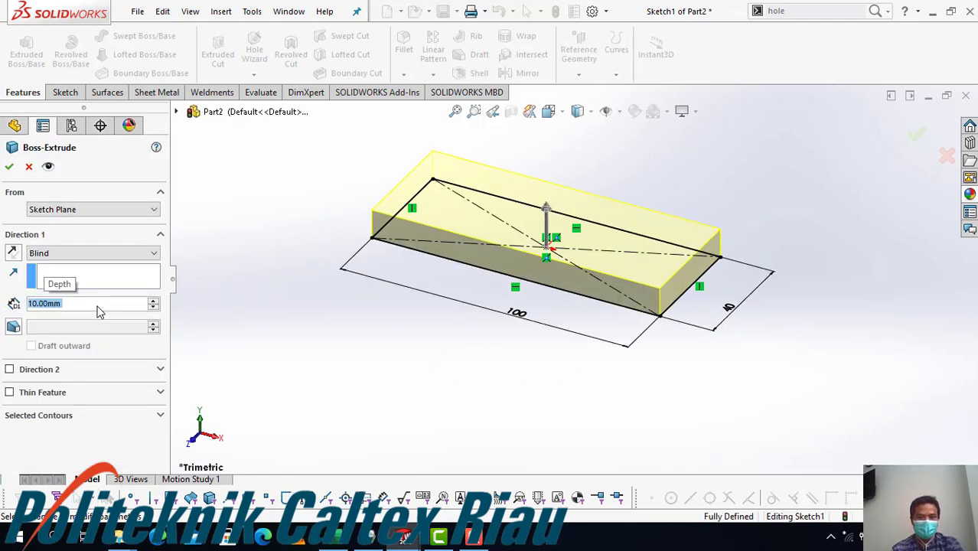
pyautogui.click(9, 169)
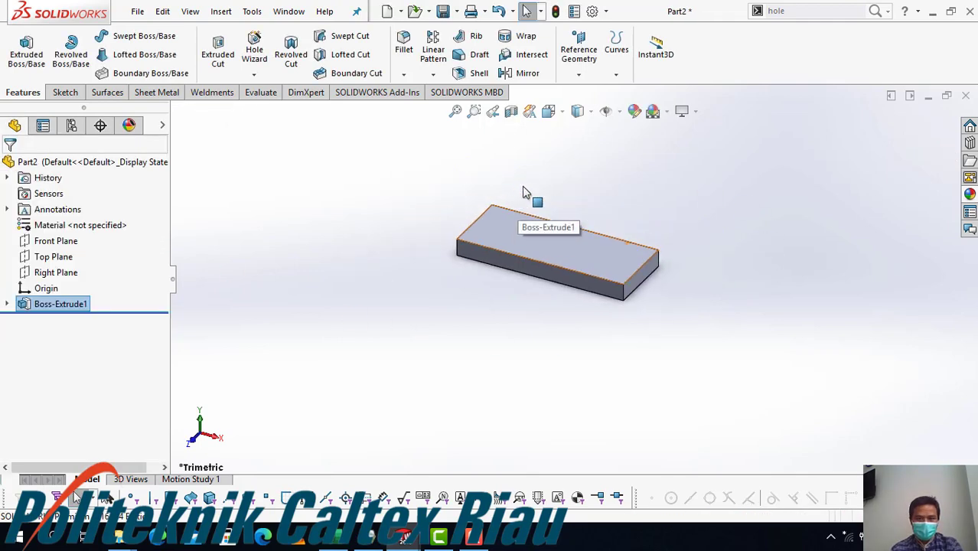
# Read on in the Adobe Reader manual to the new sketch instructions, and in SOLIDWORKS start a sketch on the plate's long front face
pyautogui.hotkey('alt', 'Tab')
pyautogui.scroll(-8, 511, 351)
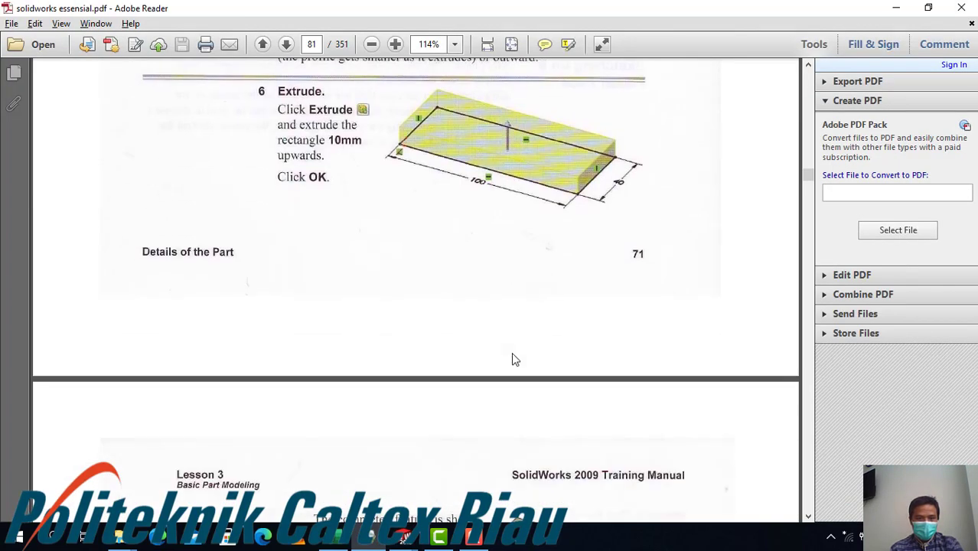
pyautogui.scroll(-8, 512, 353)
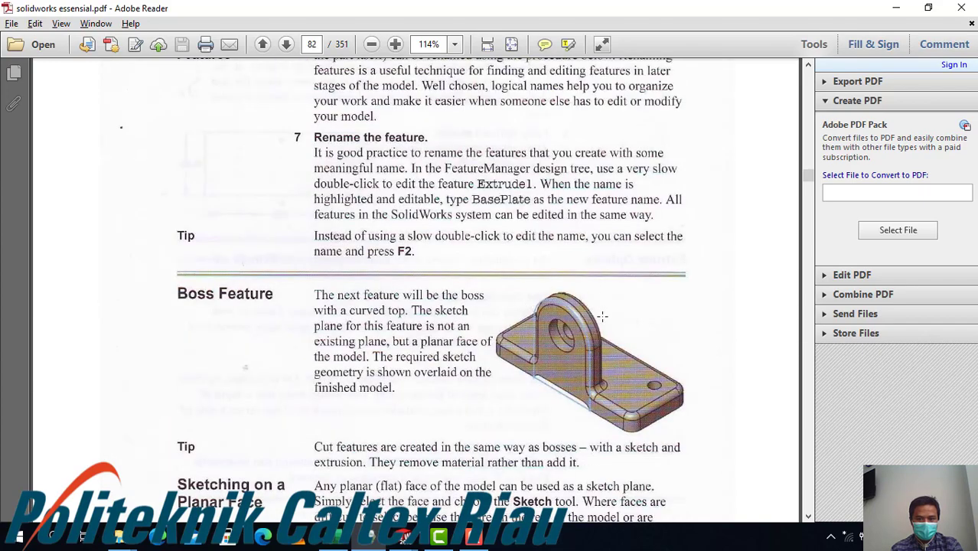
pyautogui.scroll(-10, 537, 354)
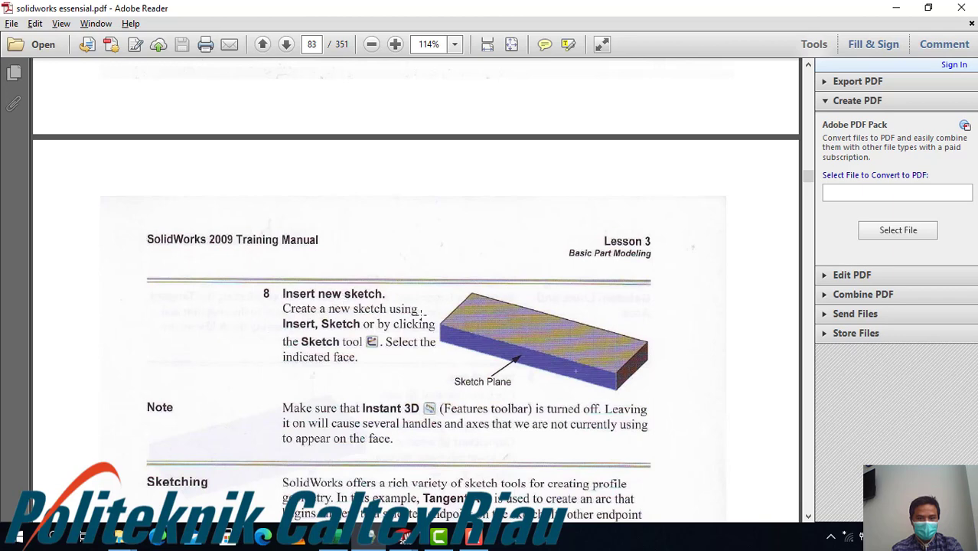
pyautogui.hotkey('alt', 'Tab')
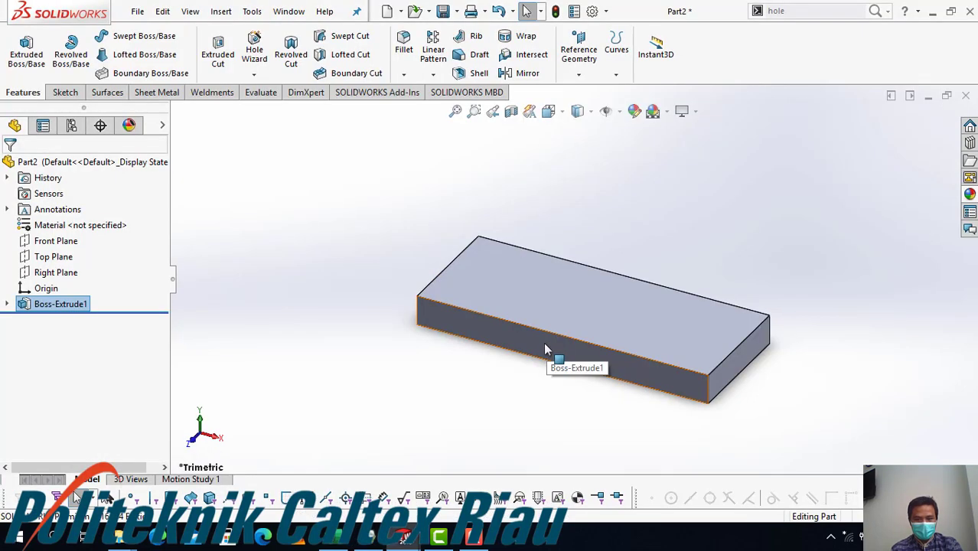
pyautogui.rightClick(545, 349)
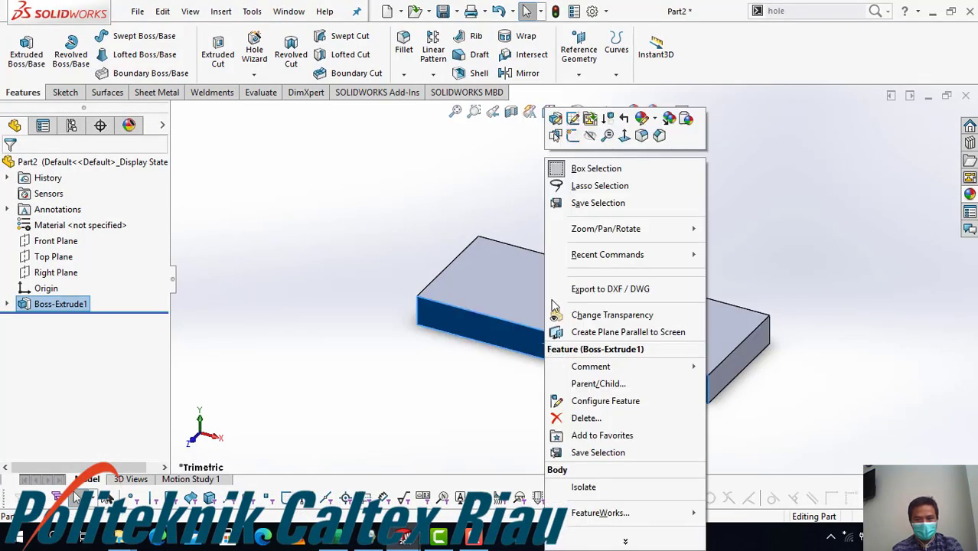
pyautogui.click(572, 136)
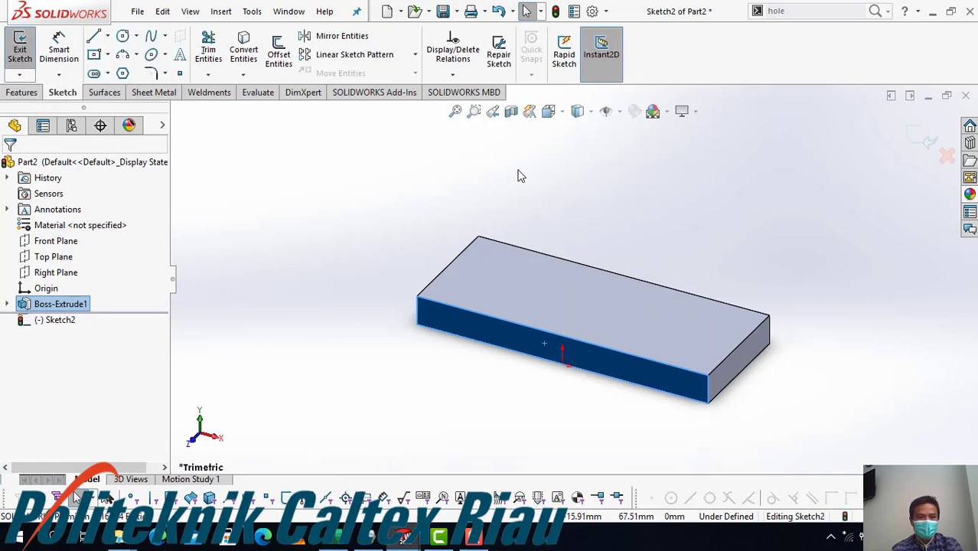
pyautogui.click(563, 113)
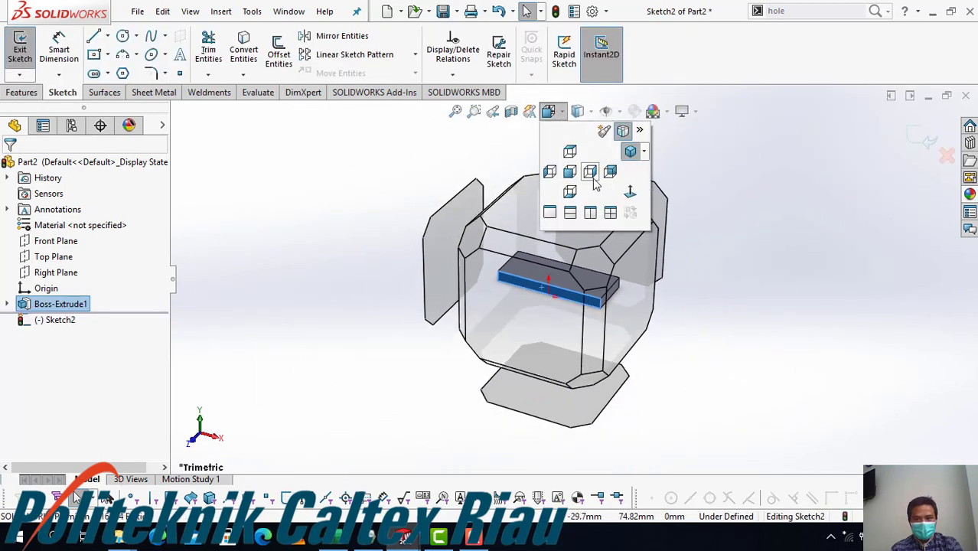
pyautogui.click(629, 191)
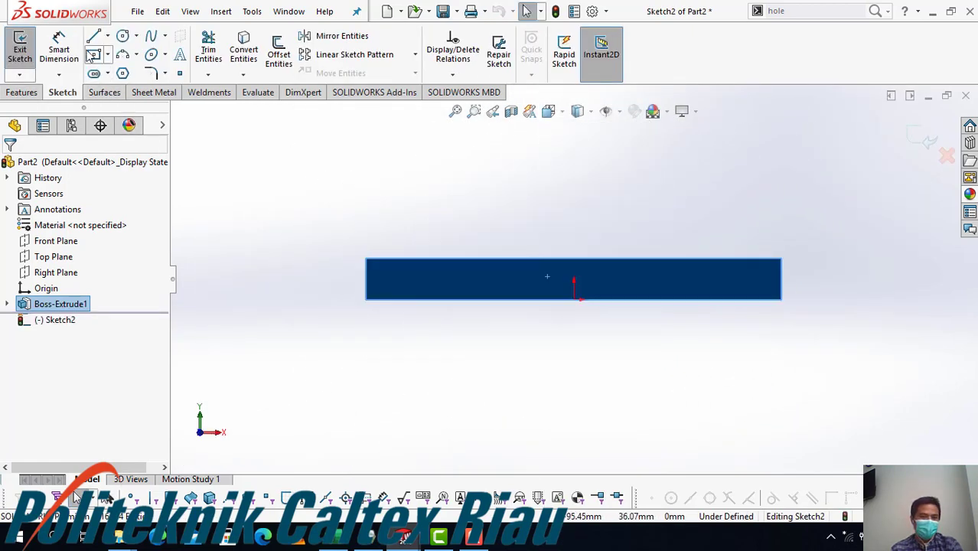
# Check the line and arc instructions in Adobe Reader; in SOLIDWORKS draw a vertical line about 34 mm up from the plate's lower edge, left of the origin
pyautogui.hotkey('alt', 'Tab')
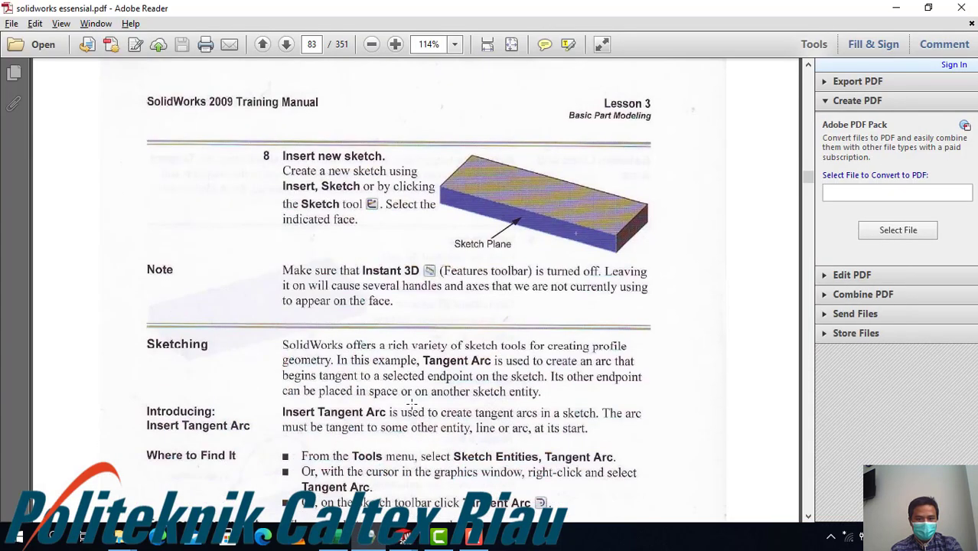
pyautogui.scroll(-15, 410, 404)
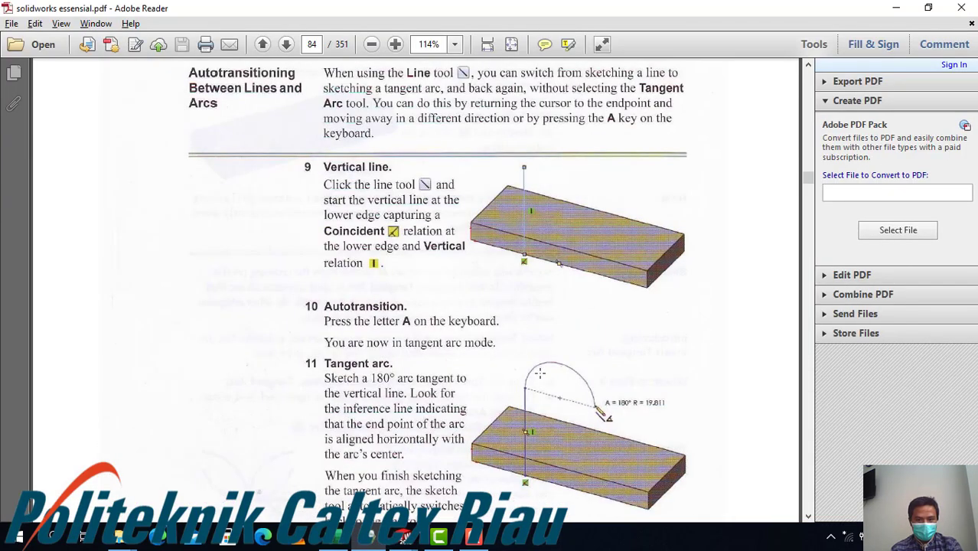
pyautogui.scroll(-5, 539, 372)
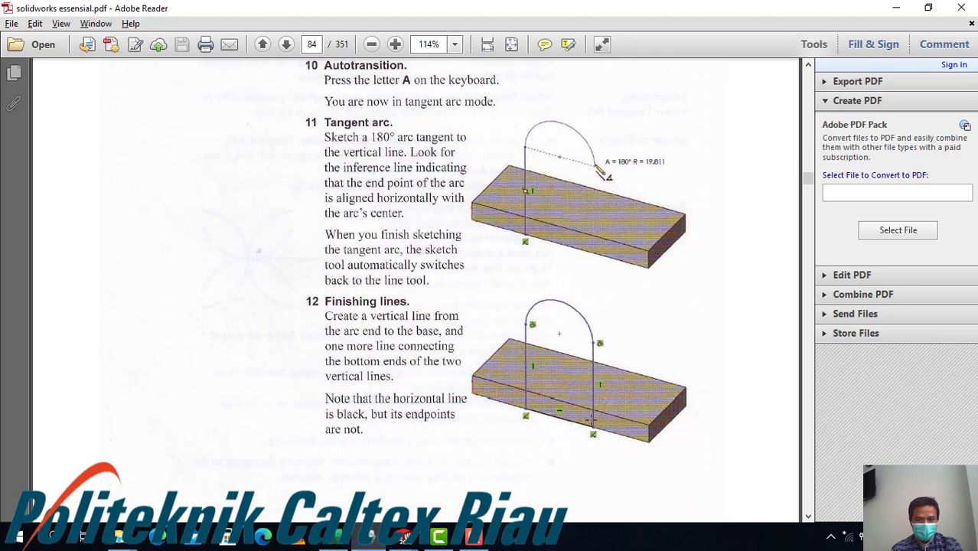
pyautogui.hotkey('alt', 'Tab')
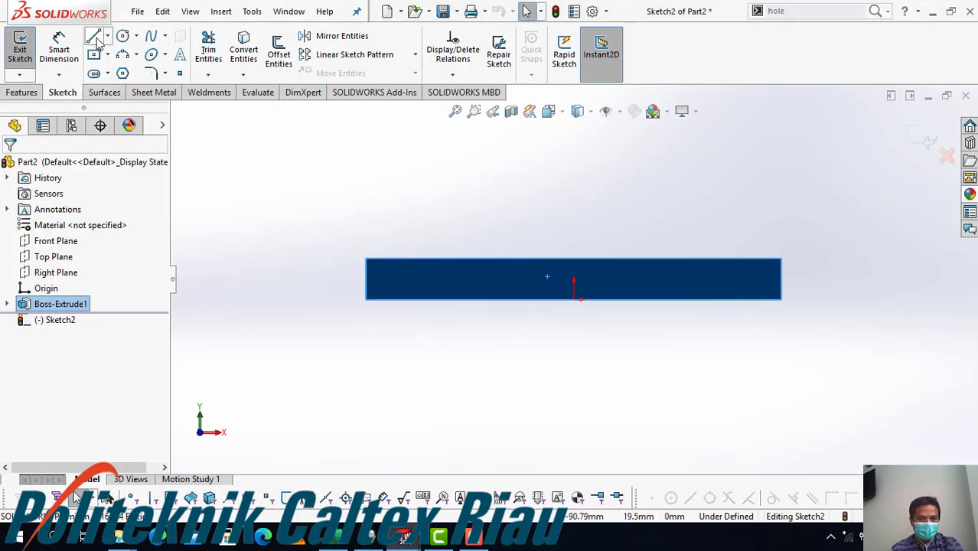
pyautogui.click(94, 37)
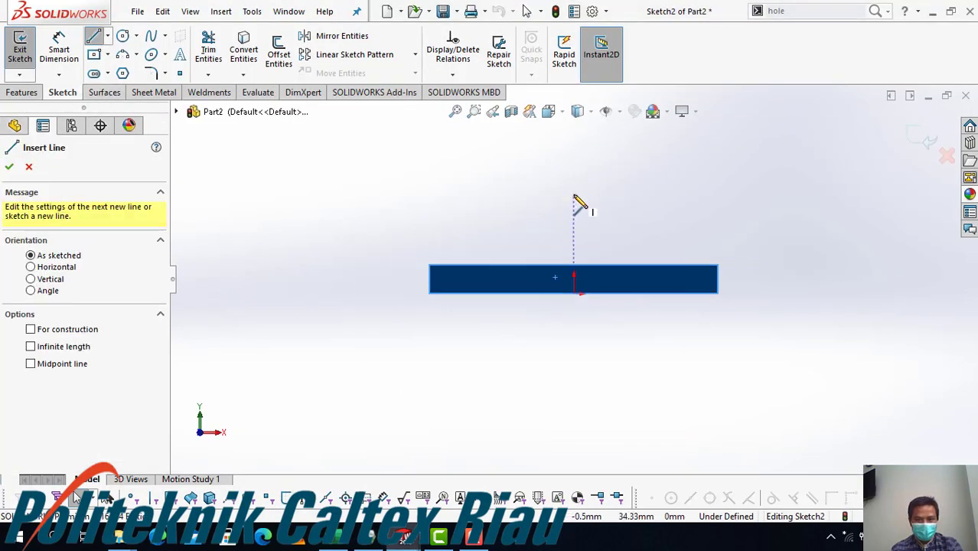
pyautogui.scroll(-2, 575, 202)
pyautogui.click(496, 347)
pyautogui.click(496, 205)
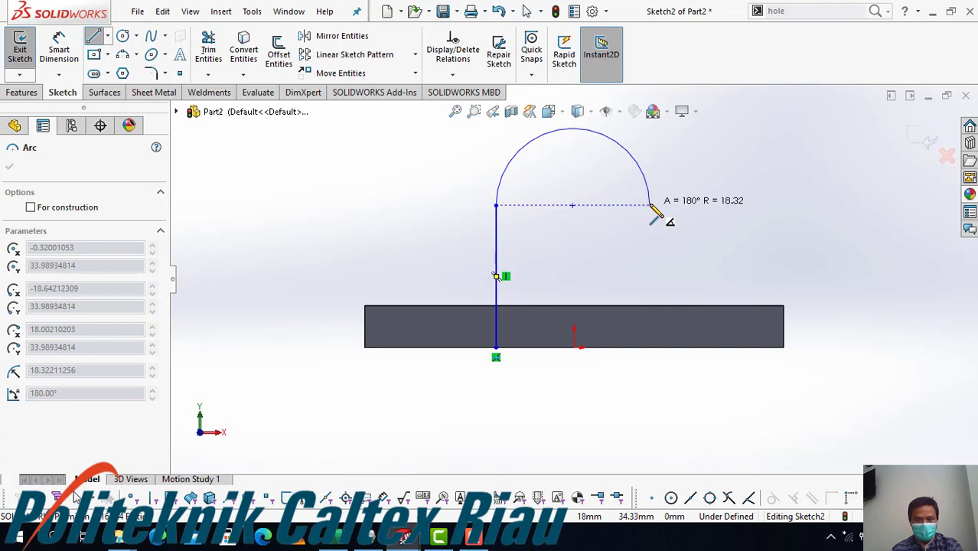
# Add a 180° tangent arc of about 18.3 mm radius, and close the profile with a vertical line and a horizontal line along the plate's lower edge
pyautogui.click(650, 205)
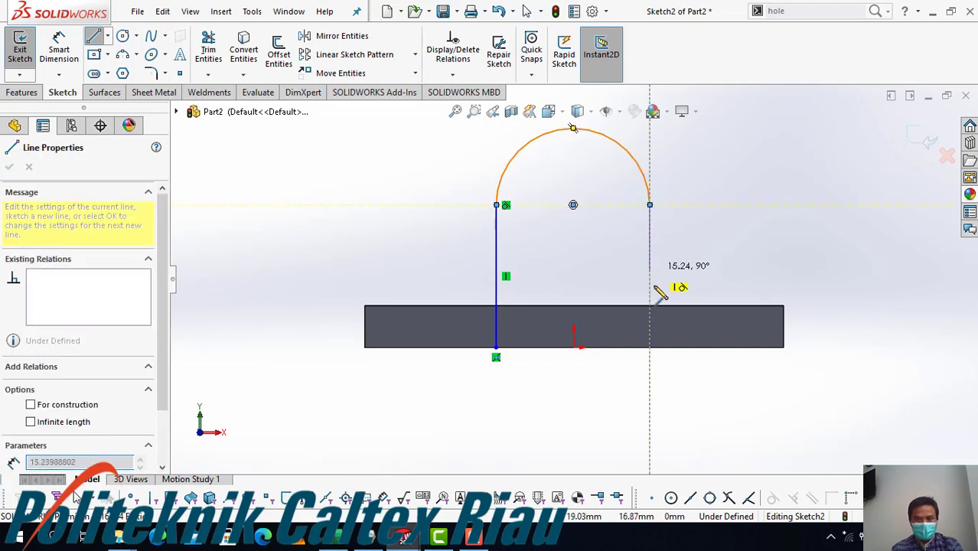
pyautogui.click(651, 349)
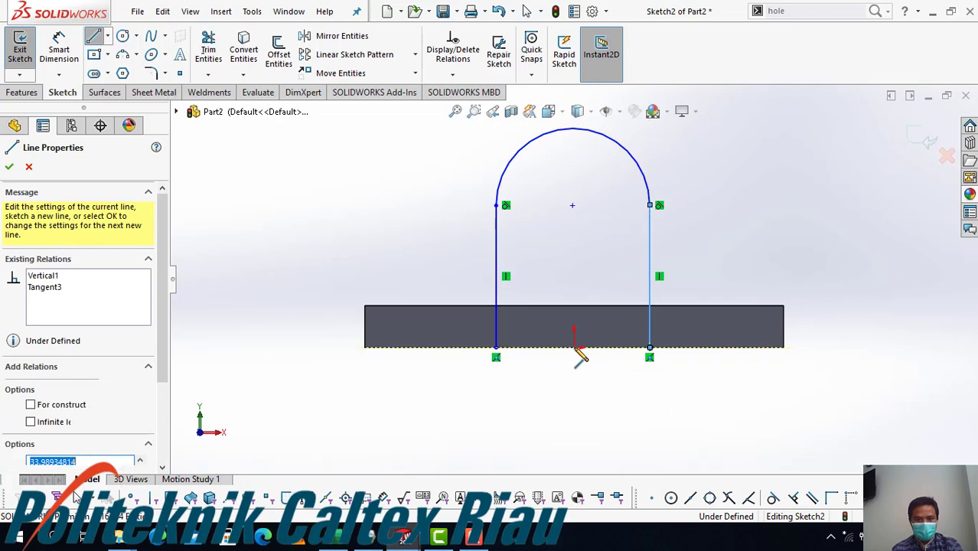
pyautogui.click(498, 348)
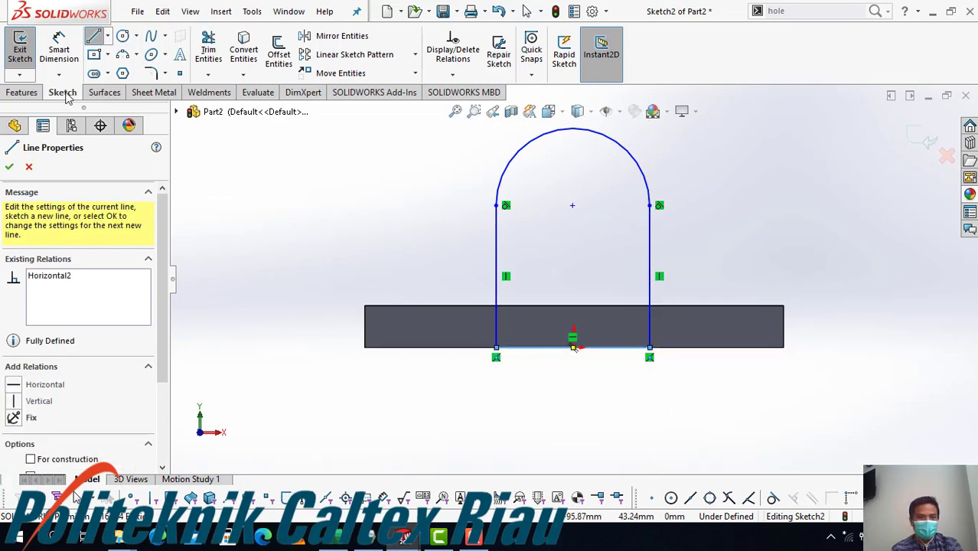
# Dimension the profile's left vertical line as 35 mm, glancing at the manual in Adobe Reader and returning to SOLIDWORKS
pyautogui.click(58, 58)
pyautogui.hotkey('alt', 'Tab')
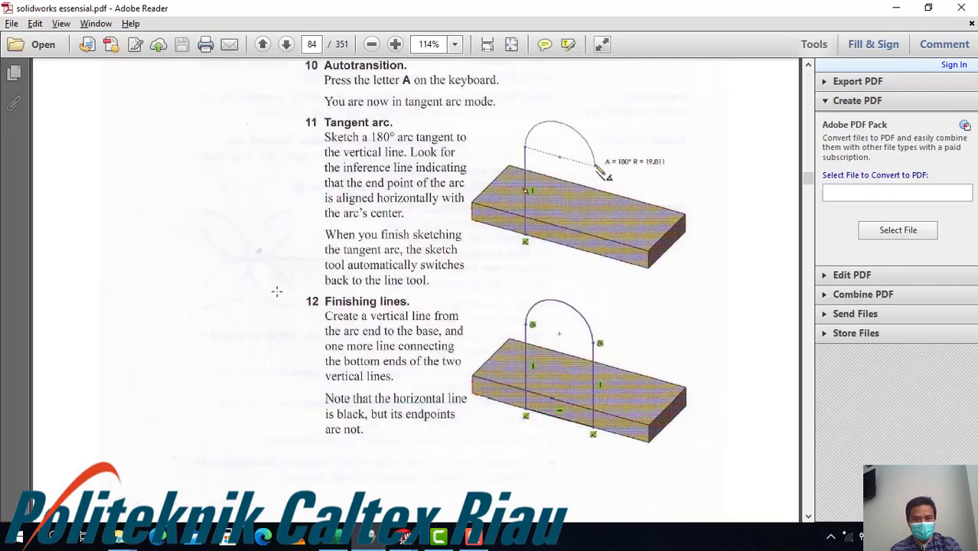
pyautogui.hotkey('alt', 'Tab')
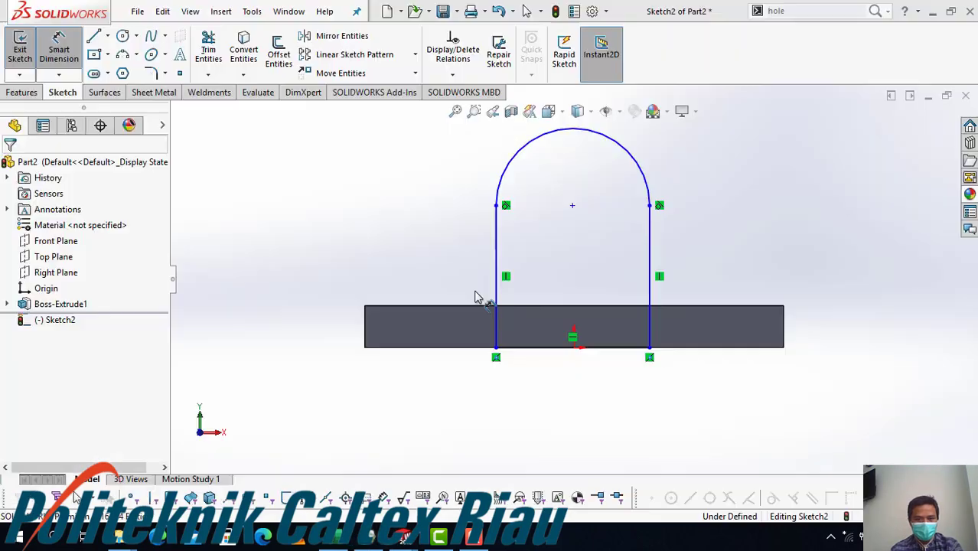
pyautogui.click(497, 253)
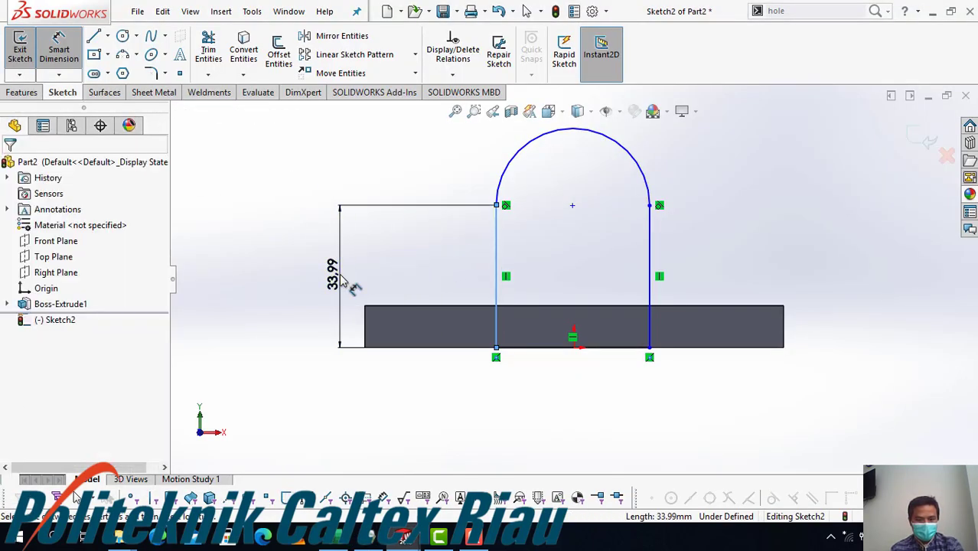
pyautogui.click(342, 280)
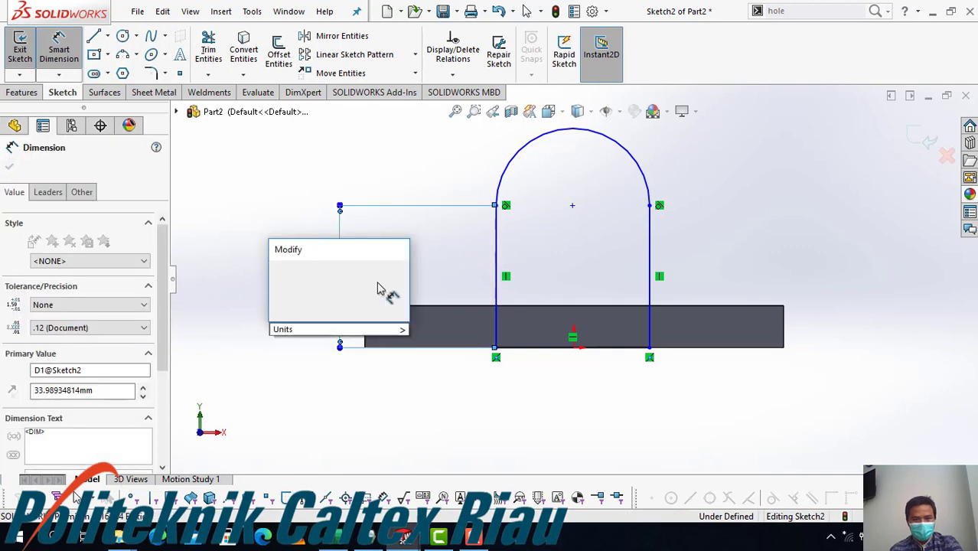
pyautogui.write('35')
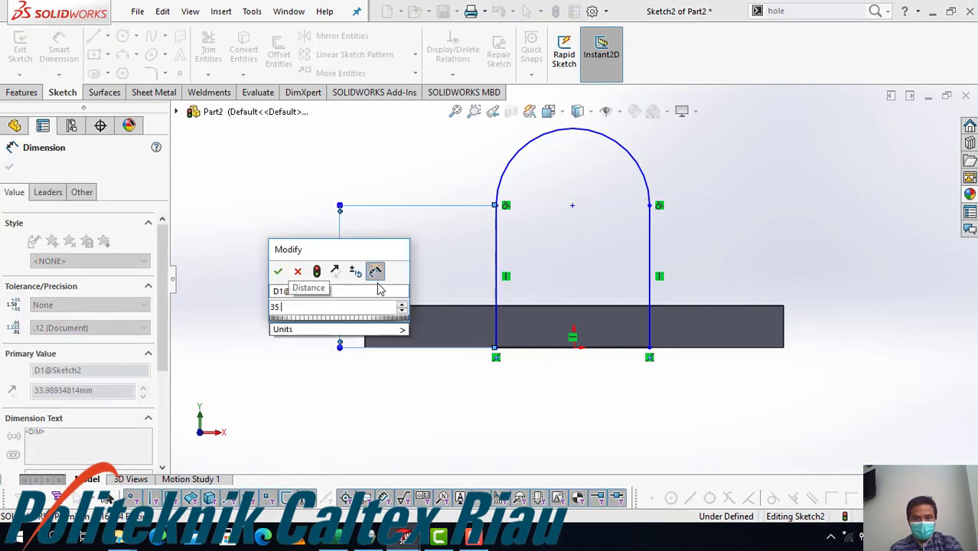
pyautogui.press('Return')
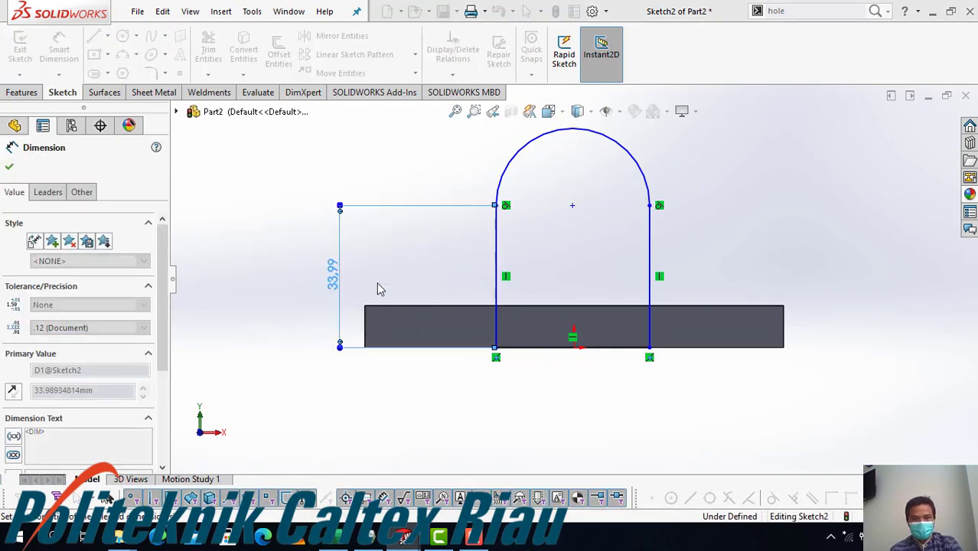
# Check the dimensions in Adobe Reader, and in SOLIDWORKS set the arc's radius to 20 mm and its center 50 mm from the plate's left edge
pyautogui.hotkey('alt', 'Tab')
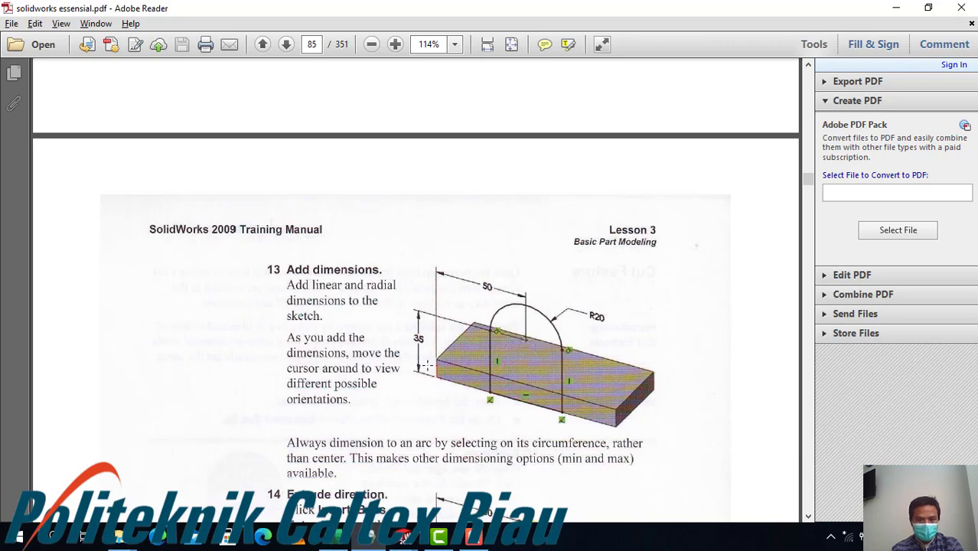
pyautogui.hotkey('alt', 'Tab')
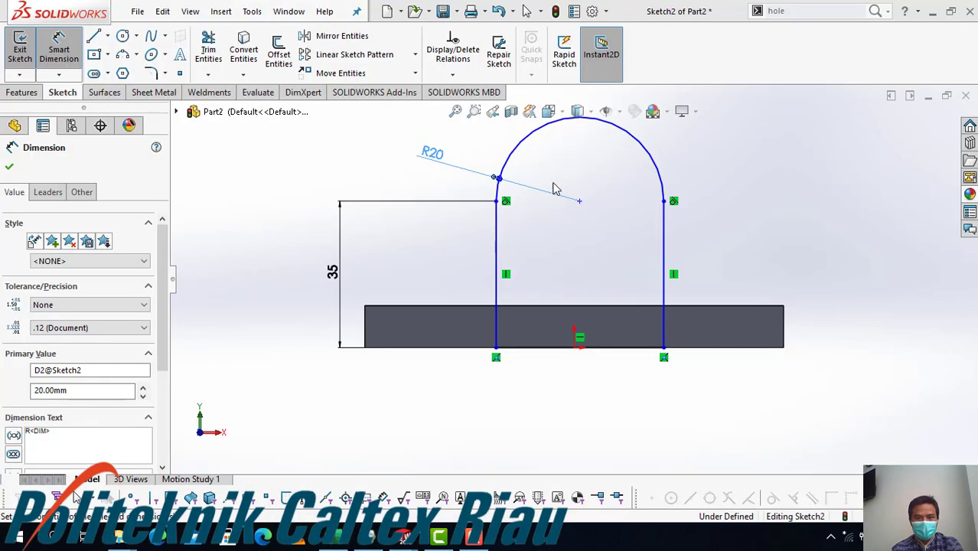
pyautogui.click(366, 329)
pyautogui.click(397, 243)
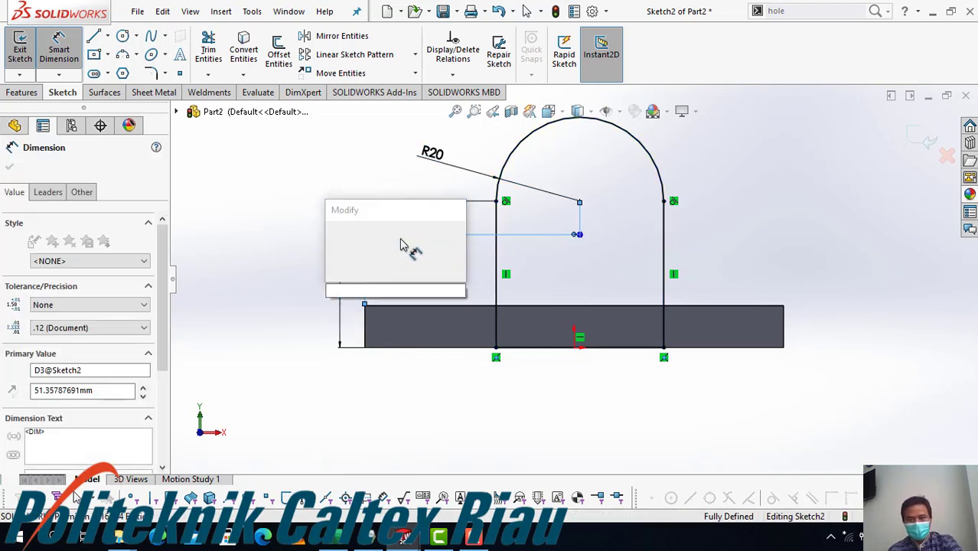
pyautogui.write('50')
pyautogui.press('Return')
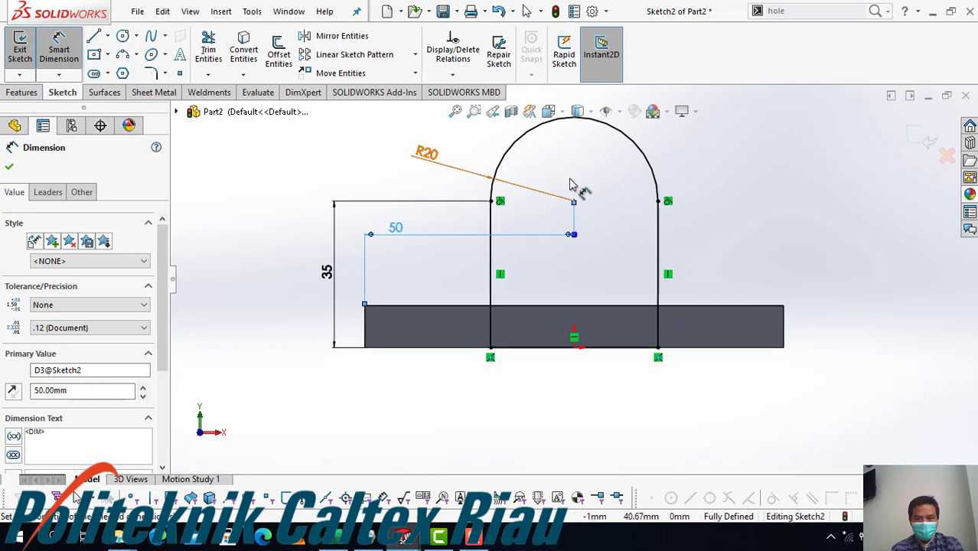
# Check the extrude instructions in Adobe Reader, and in SOLIDWORKS extrude the arched profile 10 mm Blind, with the direction reversed into the base plate
pyautogui.press('f')
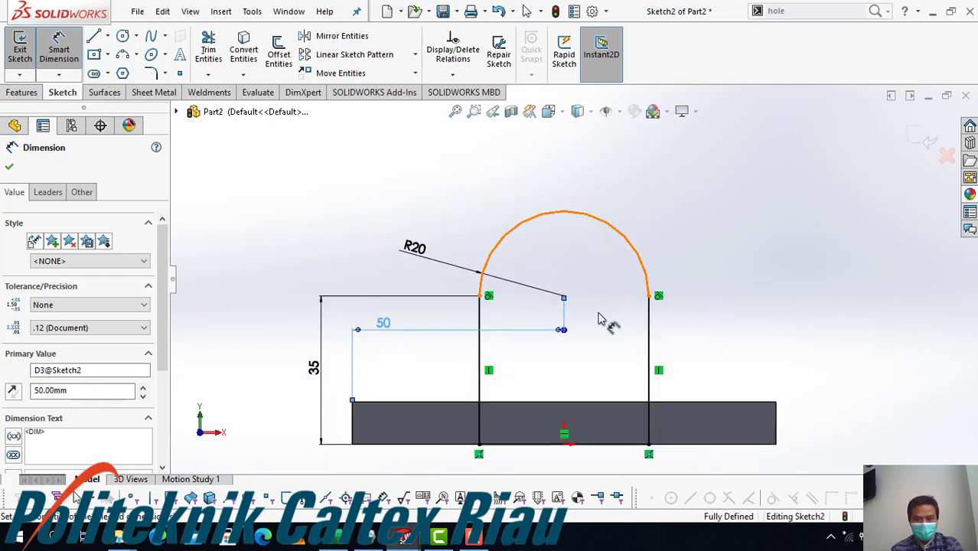
pyautogui.hotkey('alt', 'Tab')
pyautogui.scroll(-3, 597, 351)
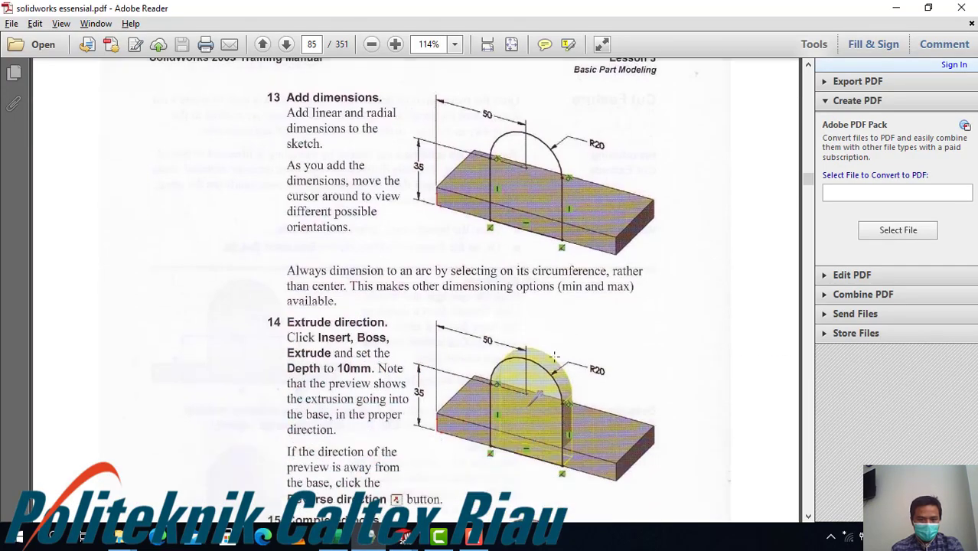
pyautogui.scroll(-1, 555, 356)
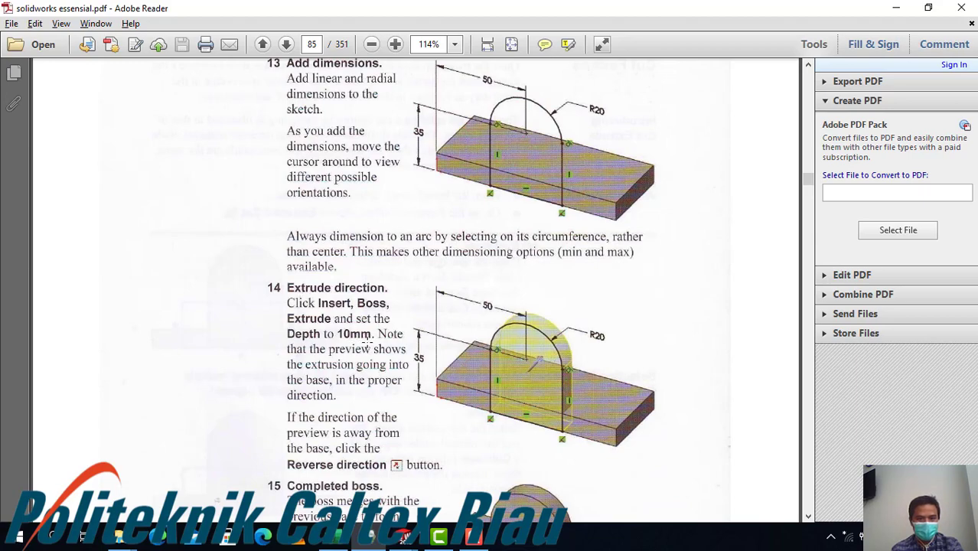
pyautogui.hotkey('alt', 'Tab')
pyautogui.click(22, 92)
pyautogui.click(26, 54)
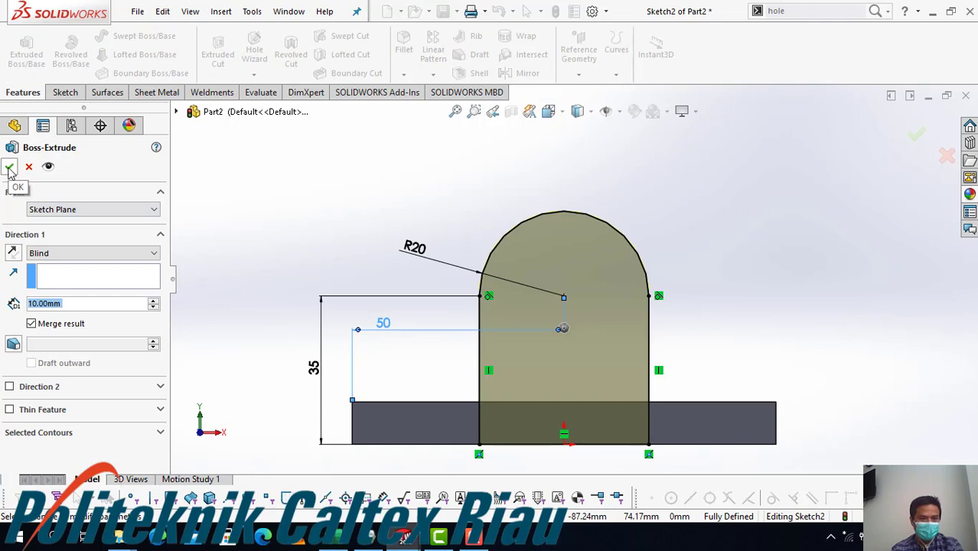
pyautogui.hotkey('ctrl', '7')
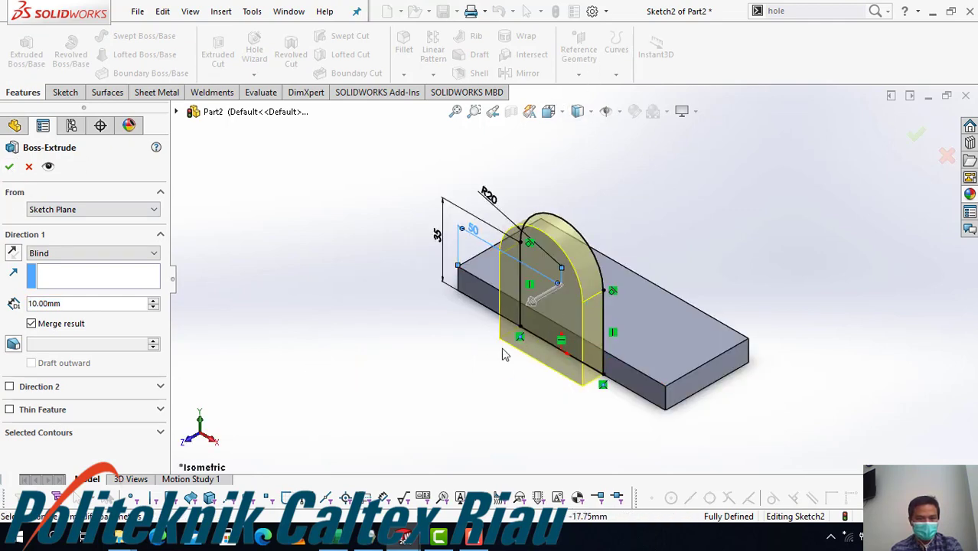
pyautogui.click(14, 254)
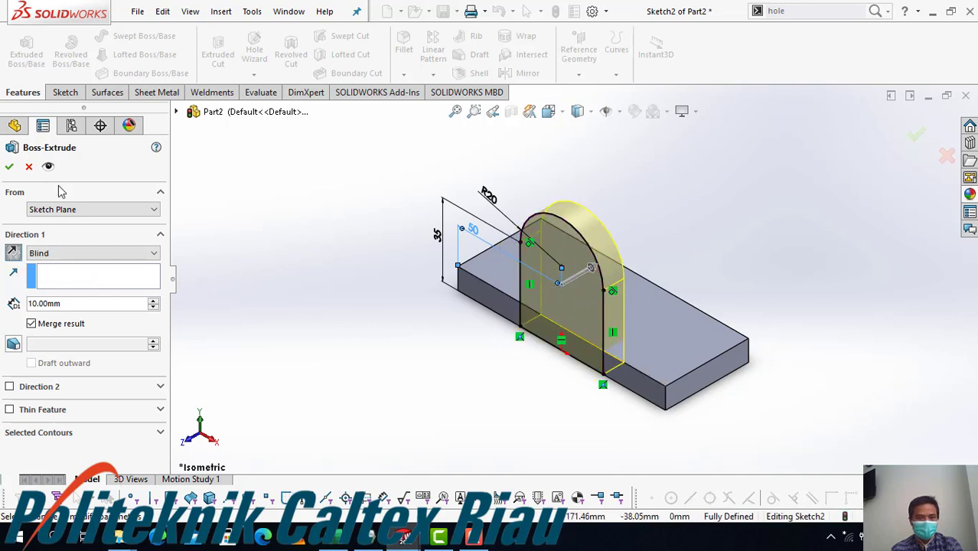
pyautogui.click(10, 169)
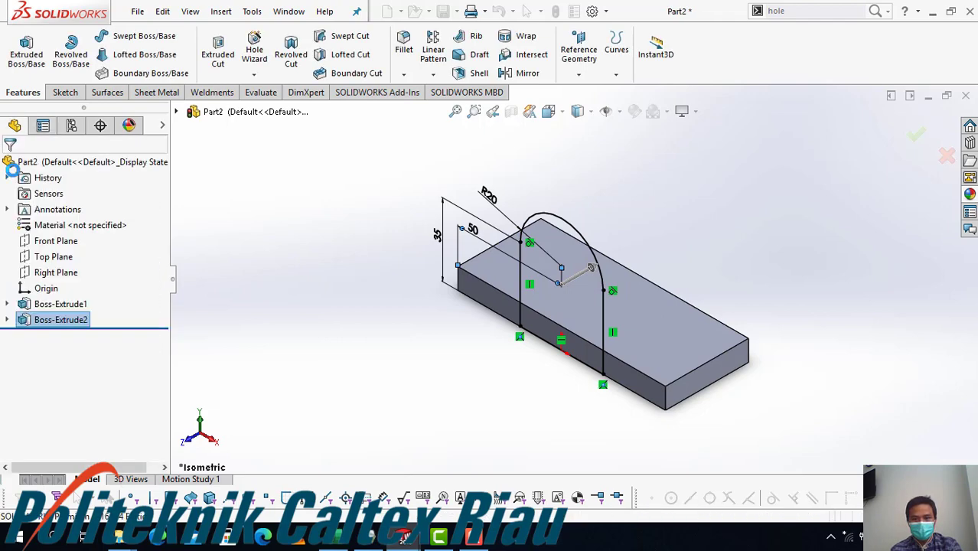
pyautogui.moveTo(556, 312); pyautogui.dragTo(583, 258, button='middle')
# Read the completed boss and Cut Feature pages in the Adobe Reader manual, including the rectangle and Collinear relation instructions
pyautogui.hotkey('alt', 'Tab')
pyautogui.scroll(-5, 461, 335)
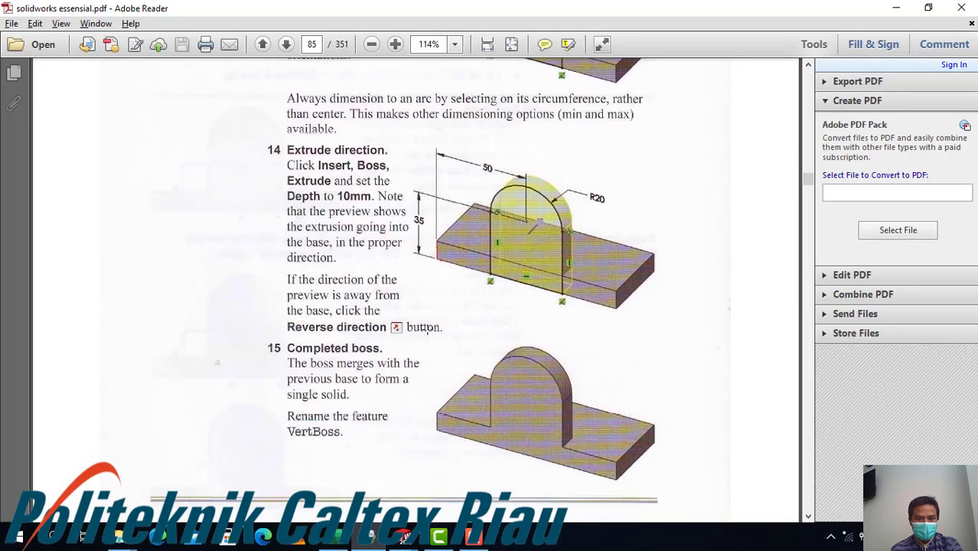
pyautogui.scroll(-11, 462, 283)
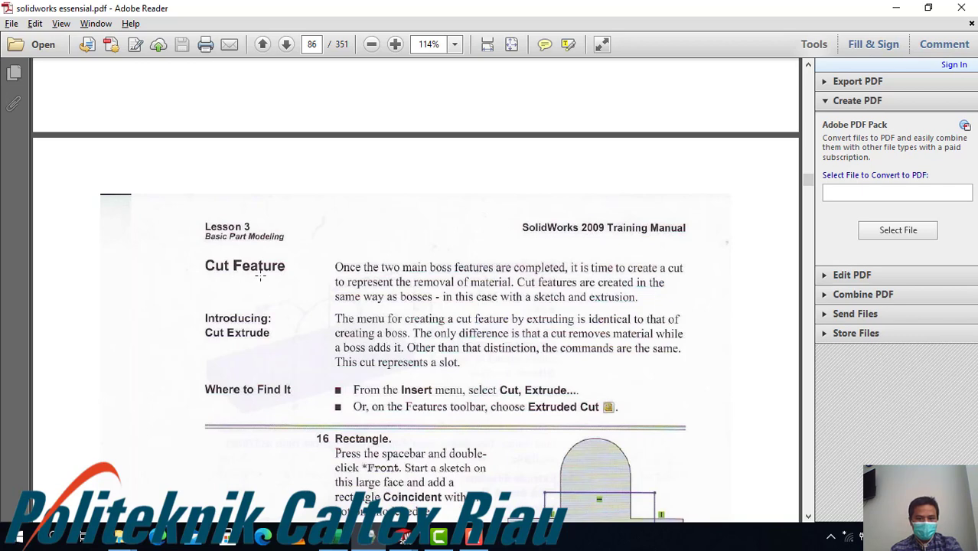
pyautogui.scroll(-4, 287, 280)
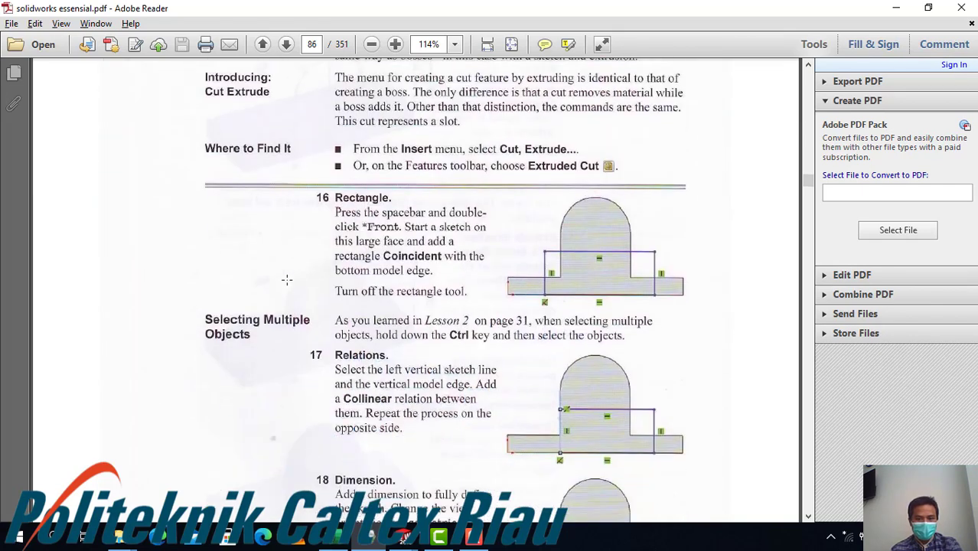
pyautogui.scroll(-2, 287, 279)
pyautogui.scroll(3, 287, 280)
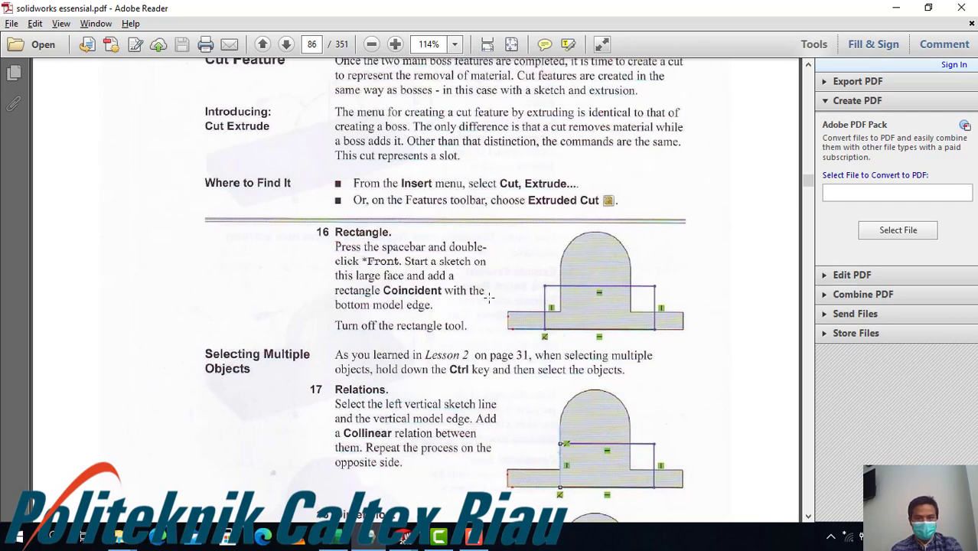
pyautogui.scroll(6, 488, 297)
pyautogui.scroll(-5, 489, 297)
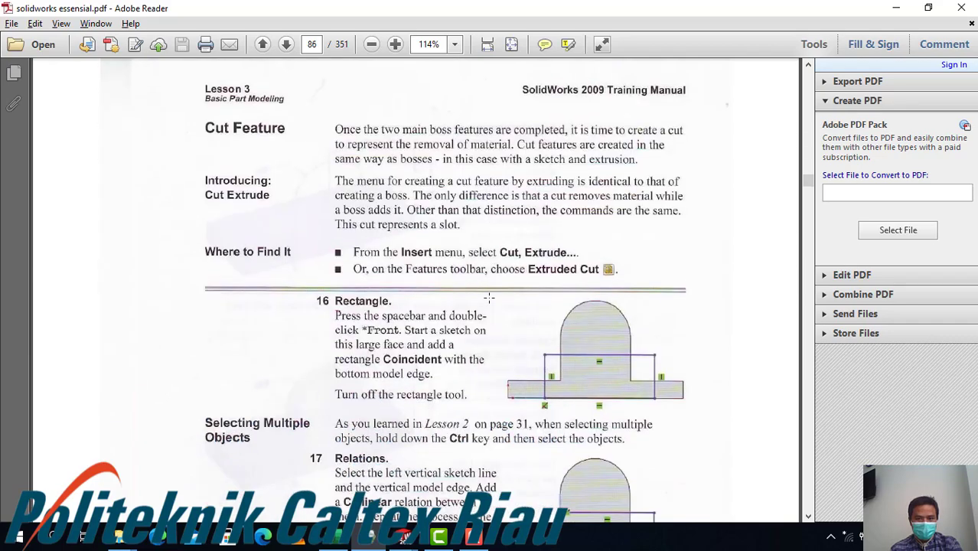
# In SOLIDWORKS, sketch a rectangle on the front face from its bottom edge, try a Collinear relation with the boss's left edge, and exit the sketch
pyautogui.hotkey('alt', 'Tab')
pyautogui.rightClick(567, 304)
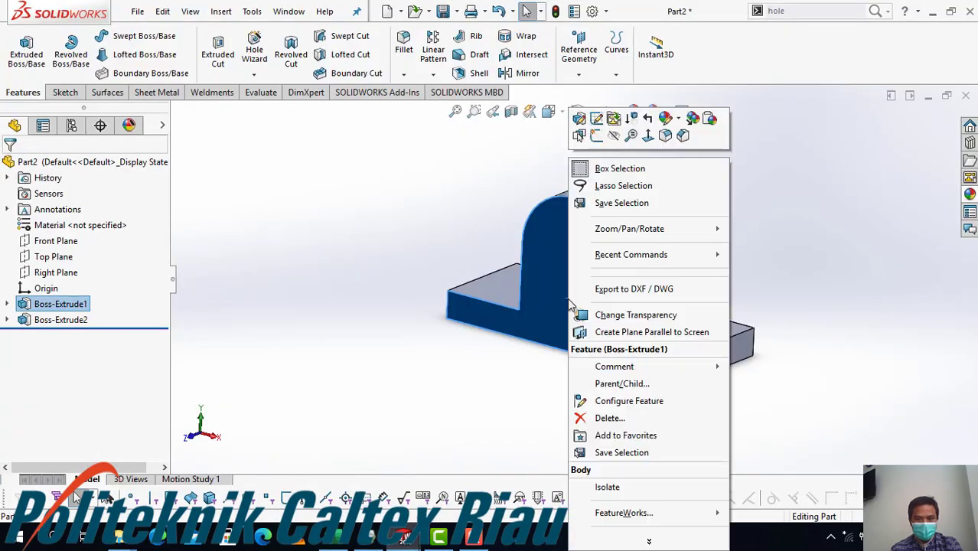
pyautogui.click(595, 119)
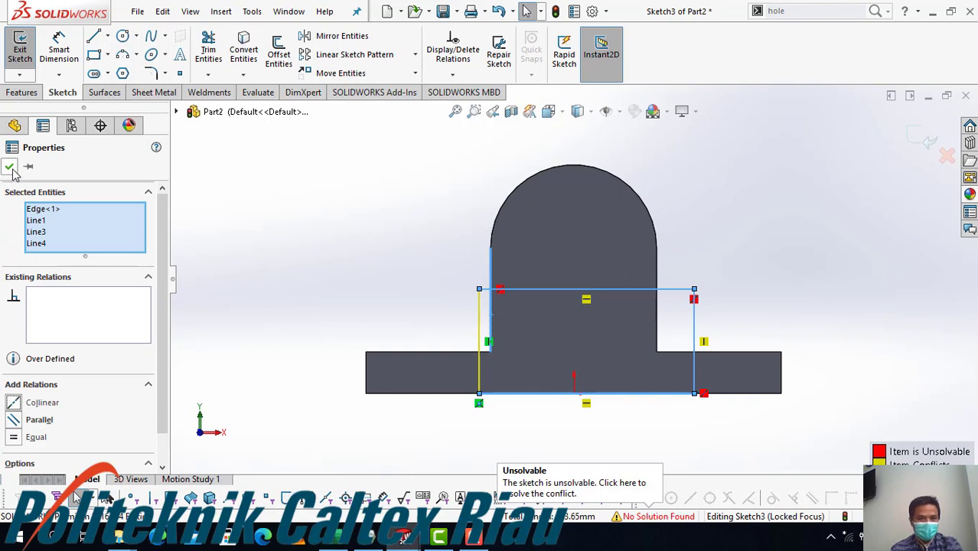
pyautogui.click(10, 168)
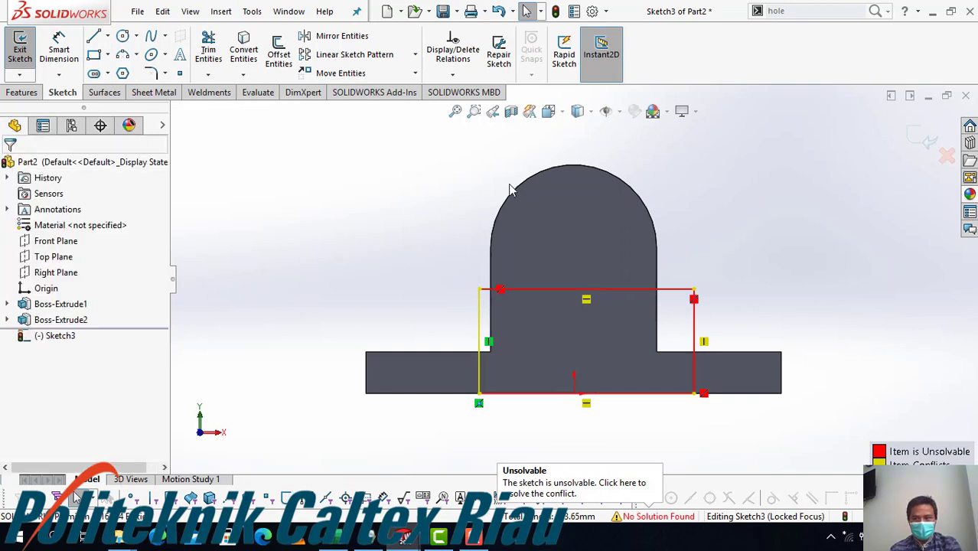
pyautogui.click(920, 138)
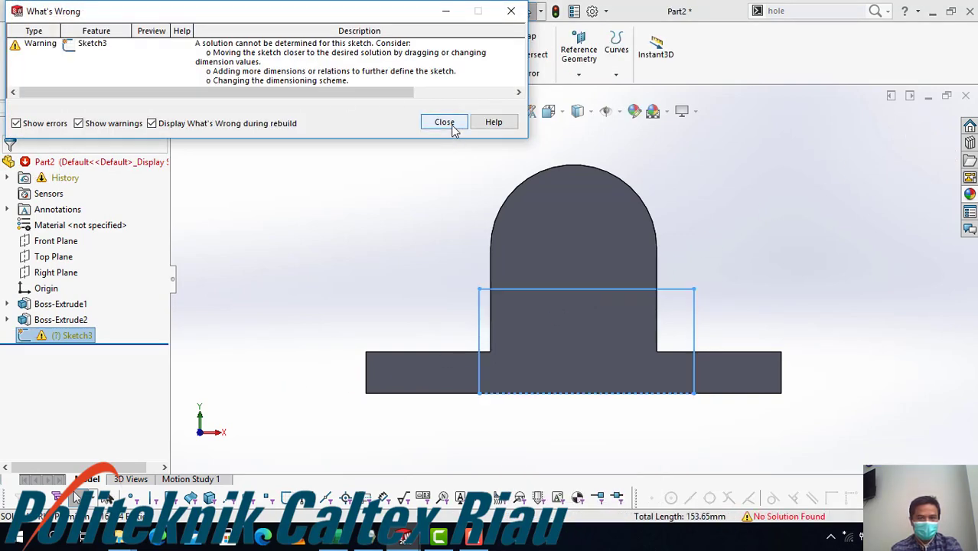
# Dismiss the rebuild warning and, in a new sketch on the front face, draw a rectangle about 23 mm high starting on the bottom edge
pyautogui.click(450, 125)
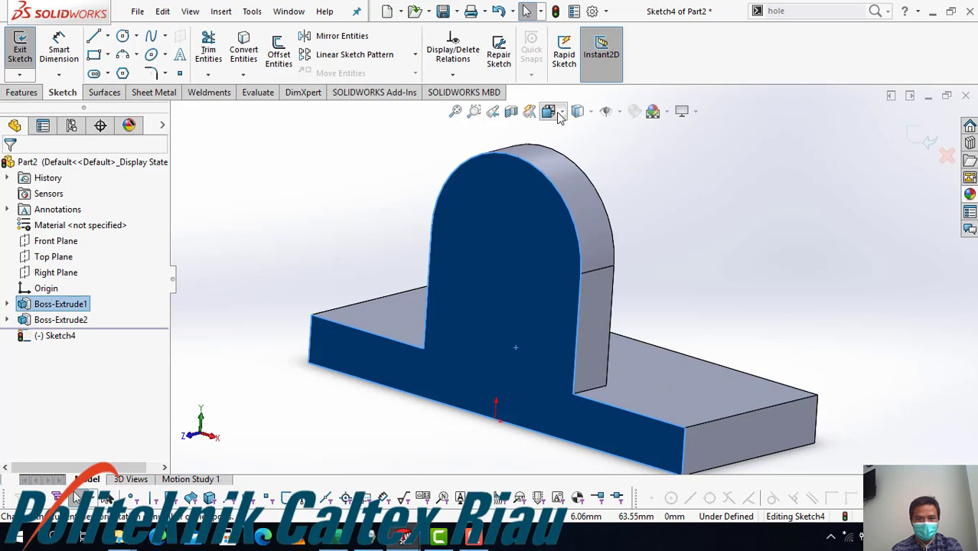
pyautogui.click(551, 111)
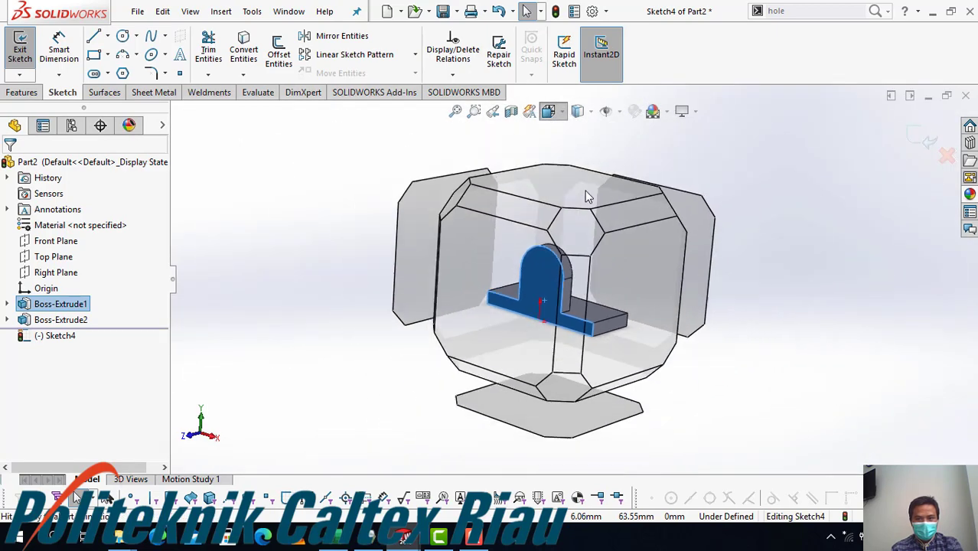
pyautogui.click(630, 193)
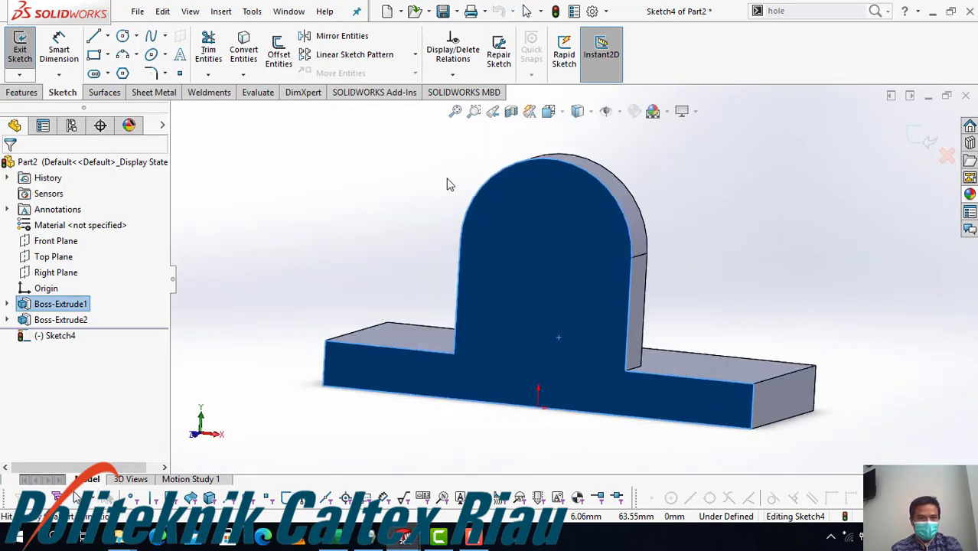
pyautogui.click(107, 55)
pyautogui.click(114, 73)
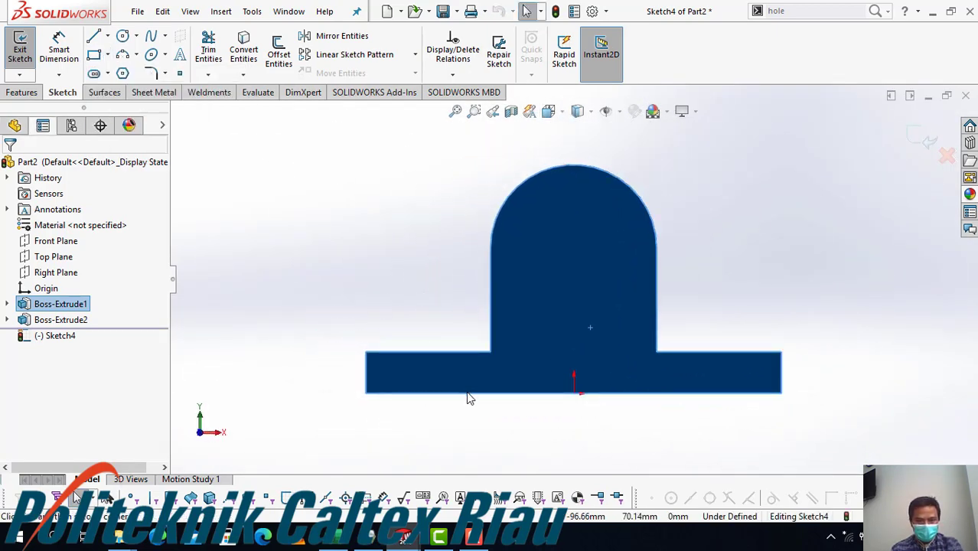
pyautogui.click(466, 393)
pyautogui.click(695, 298)
pyautogui.press('Escape')
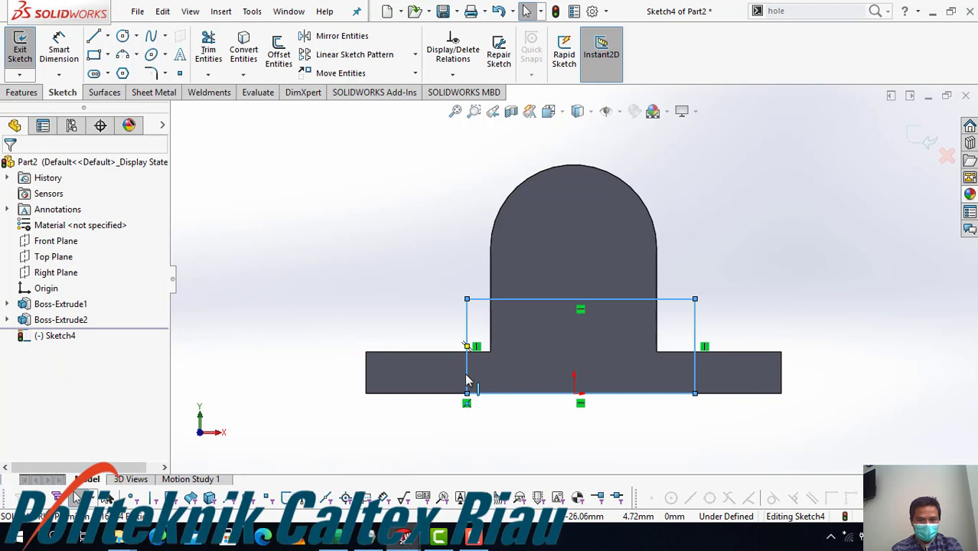
pyautogui.keyDown('ctrl'); pyautogui.click(466, 374); pyautogui.keyUp('ctrl')
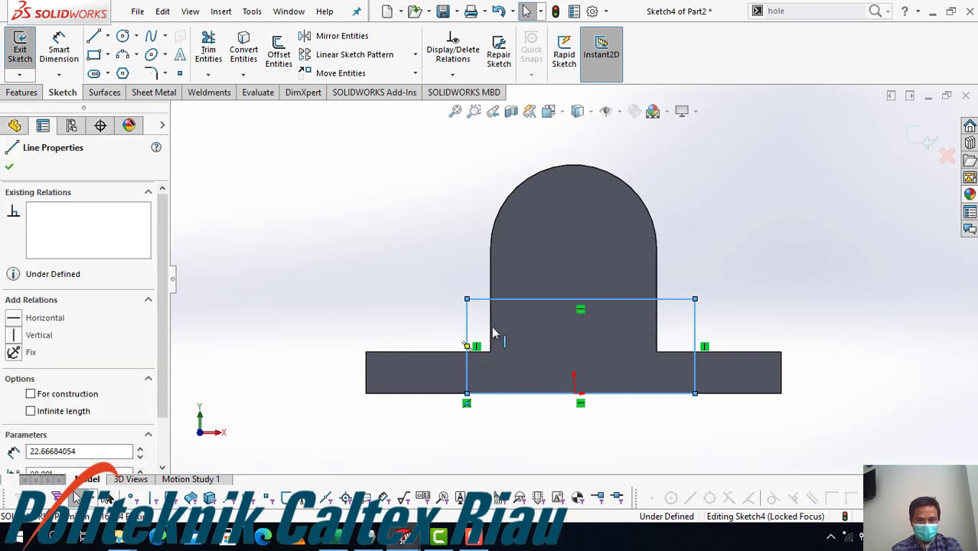
pyautogui.keyDown('ctrl'); pyautogui.click(492, 332); pyautogui.keyUp('ctrl')
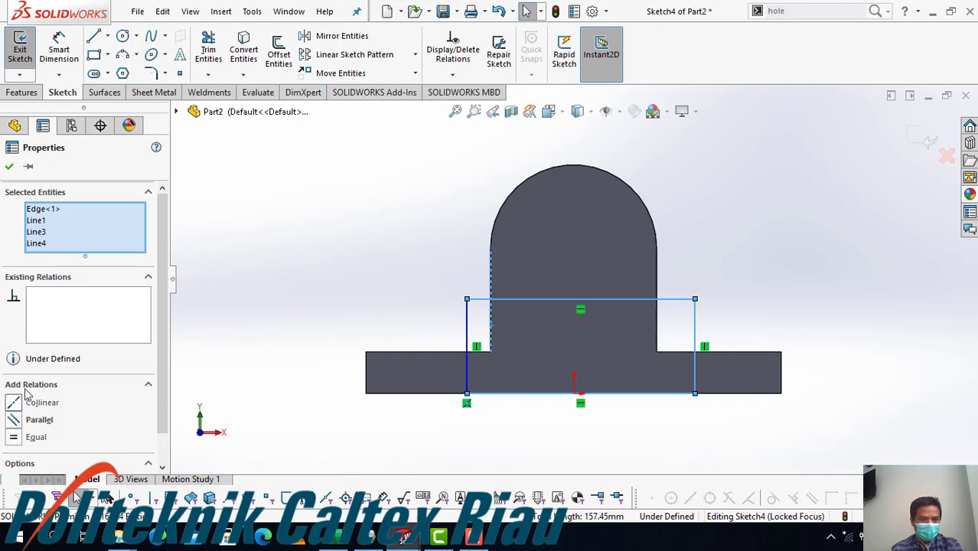
pyautogui.rightClick(44, 213)
pyautogui.click(72, 236)
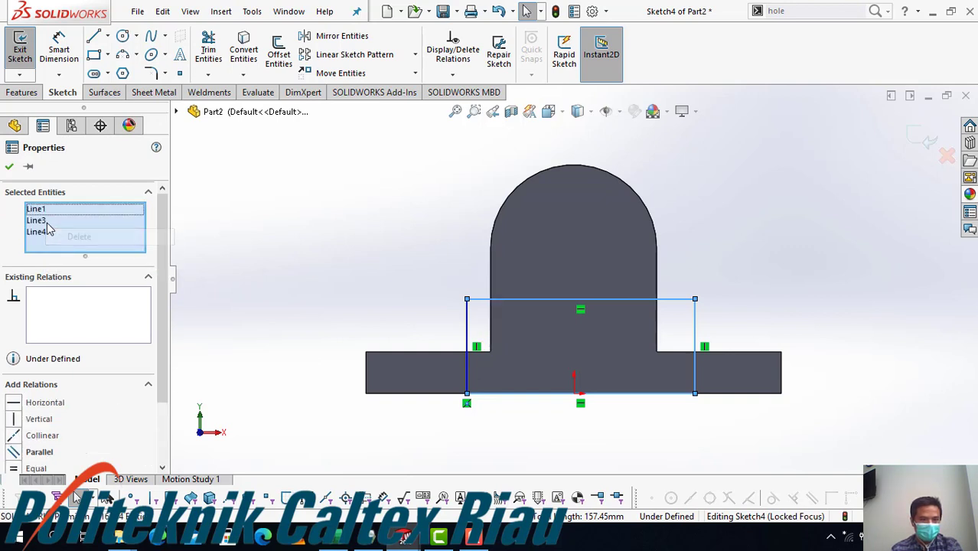
pyautogui.rightClick(39, 216)
pyautogui.click(72, 239)
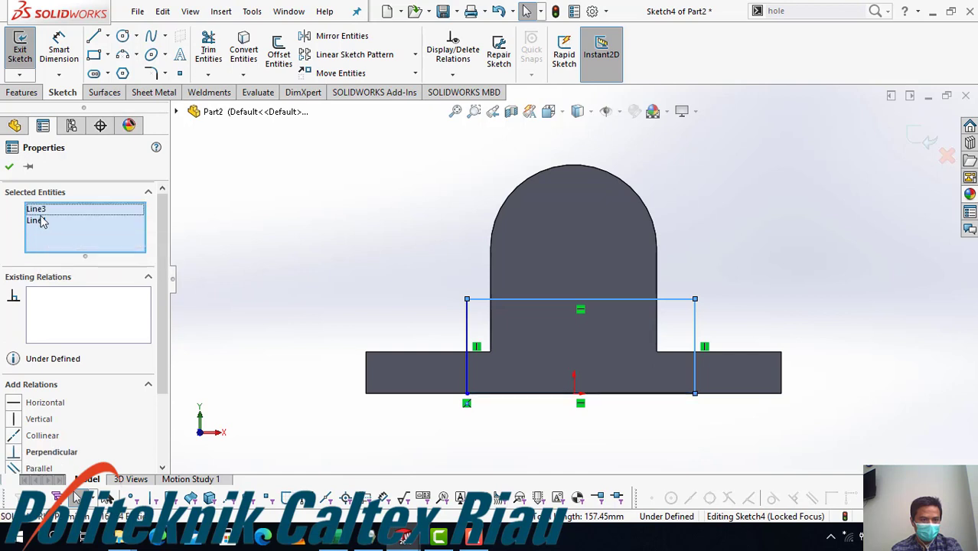
pyautogui.rightClick(39, 215)
pyautogui.click(71, 237)
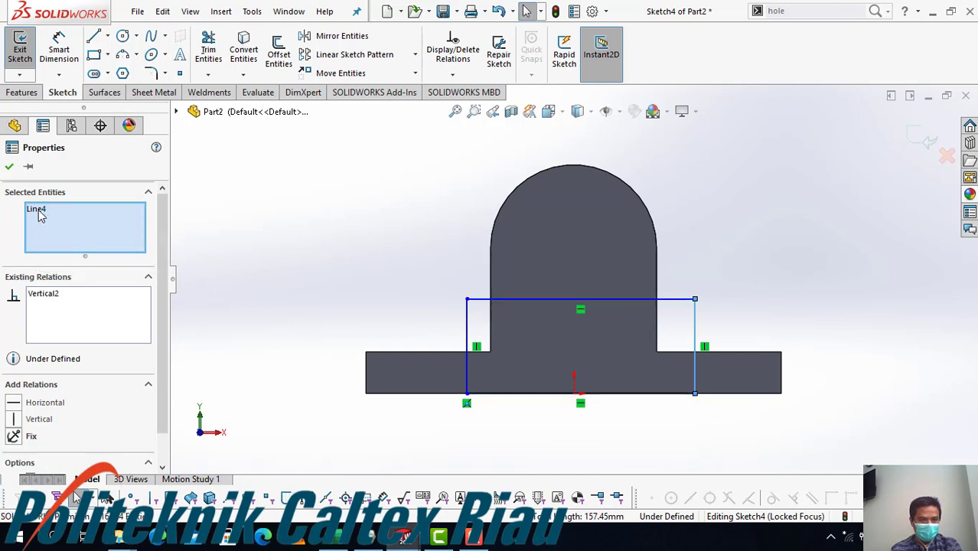
pyautogui.rightClick(36, 214)
pyautogui.click(71, 237)
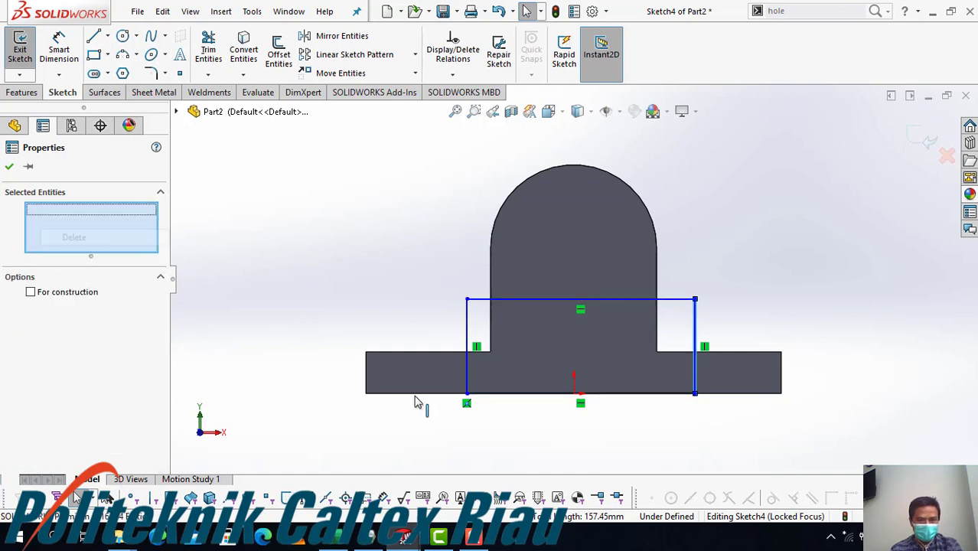
# Add Collinear relations between the rectangle's left side and the boss's left edge, and between its right side and the boss's right edge
pyautogui.click(467, 336)
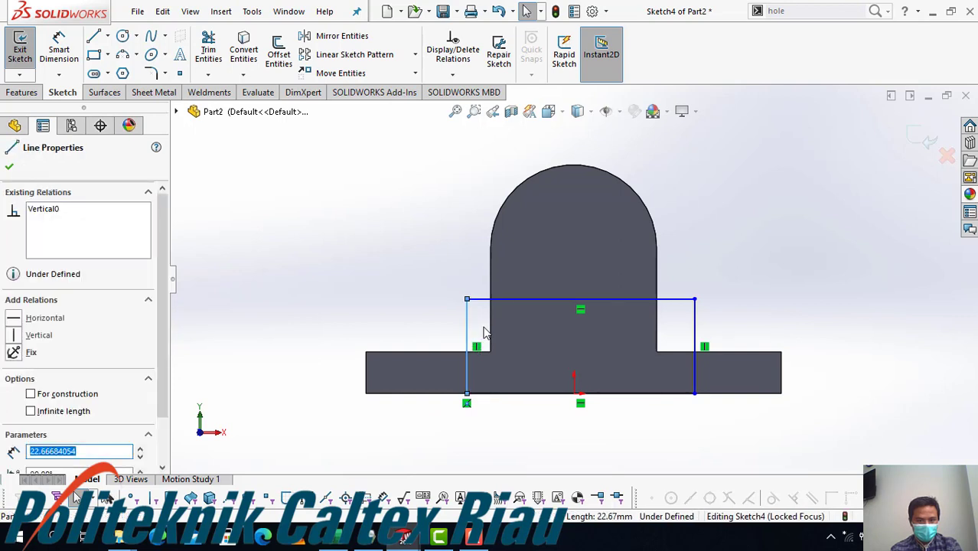
pyautogui.keyDown('ctrl'); pyautogui.click(491, 321); pyautogui.keyUp('ctrl')
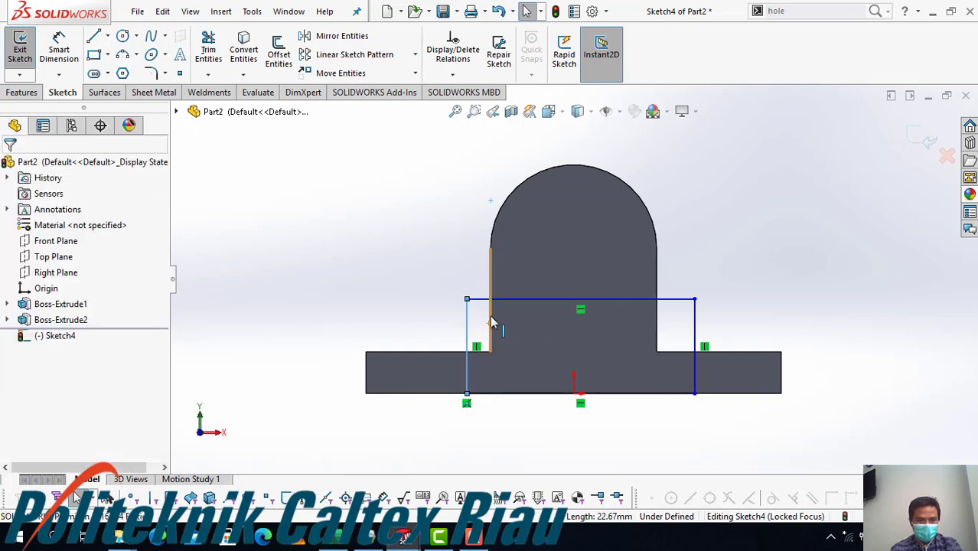
pyautogui.click(42, 397)
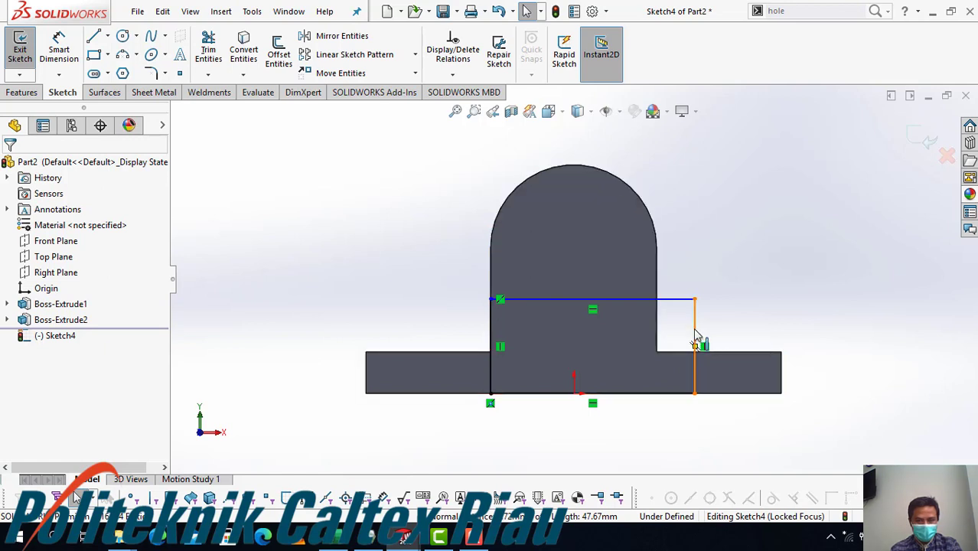
pyautogui.click(695, 336)
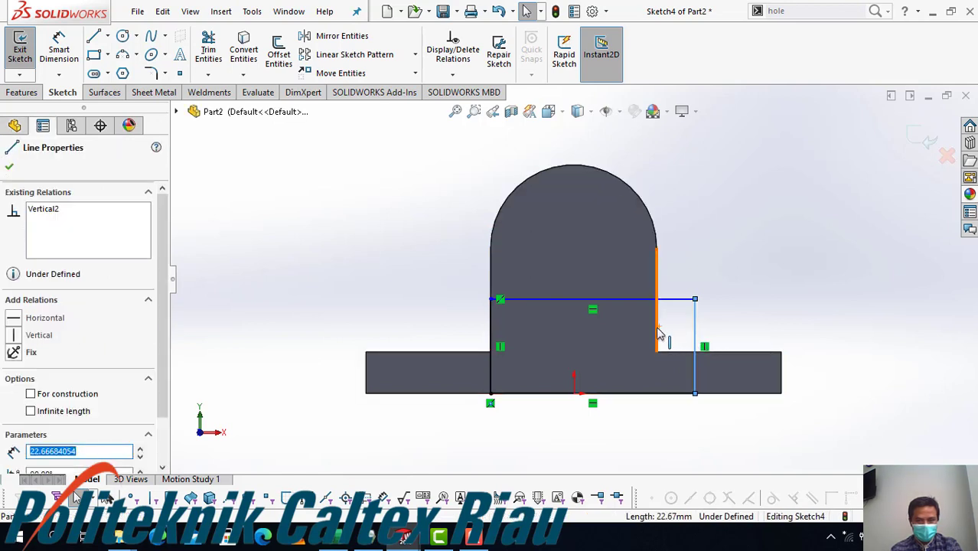
pyautogui.keyDown('ctrl'); pyautogui.click(659, 335); pyautogui.keyUp('ctrl')
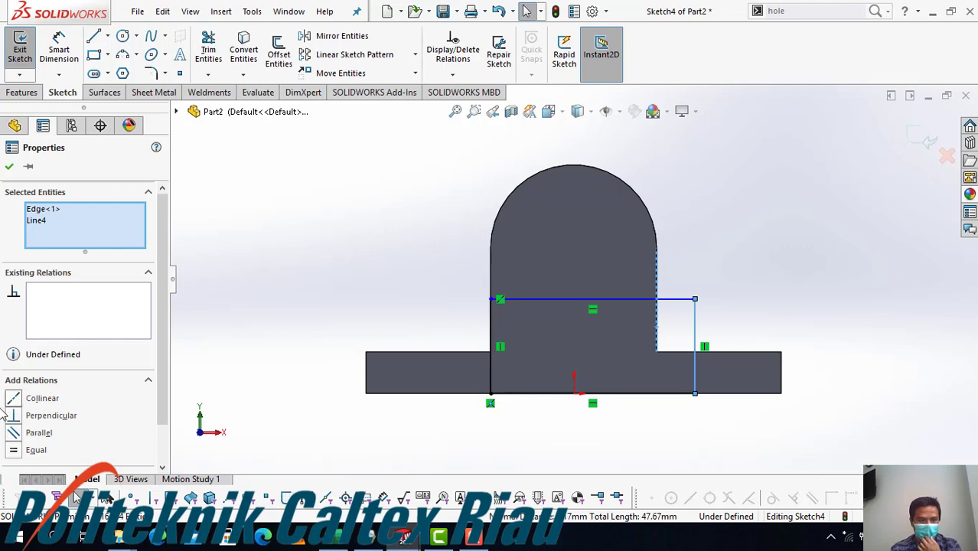
pyautogui.click(15, 399)
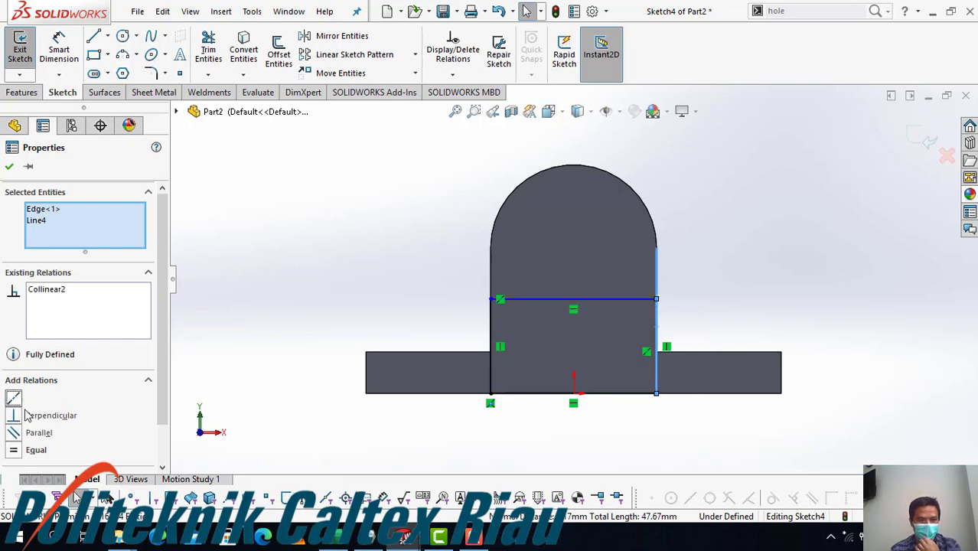
pyautogui.click(9, 168)
# Check the slot dimension in Adobe Reader, and in SOLIDWORKS dimension the rectangle's height as 3 mm
pyautogui.hotkey('alt', 'Tab')
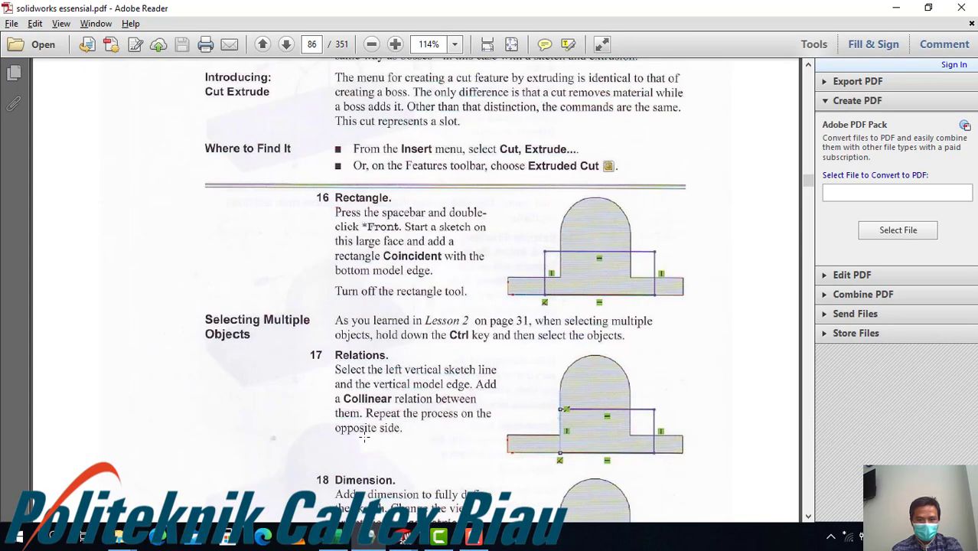
pyautogui.scroll(-3, 510, 377)
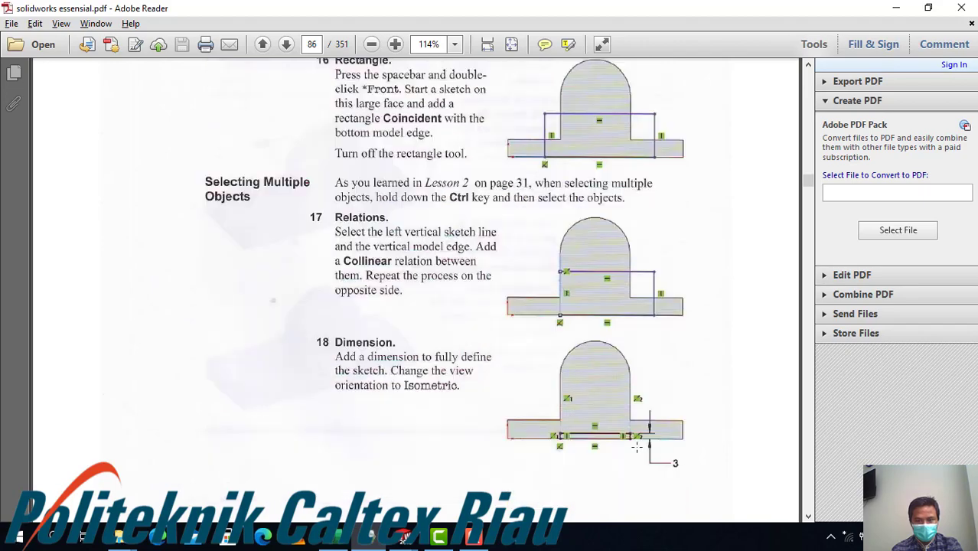
pyautogui.hotkey('alt', 'Tab')
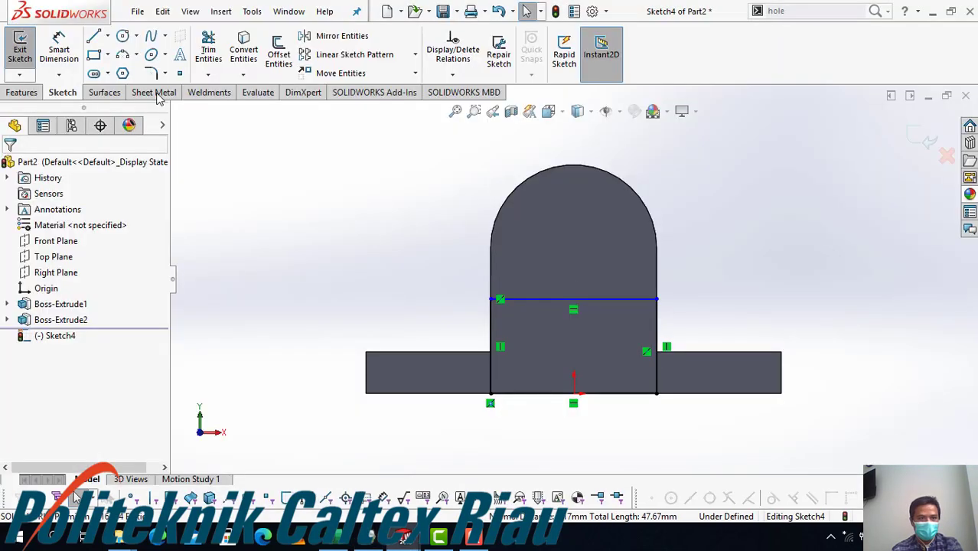
pyautogui.click(59, 54)
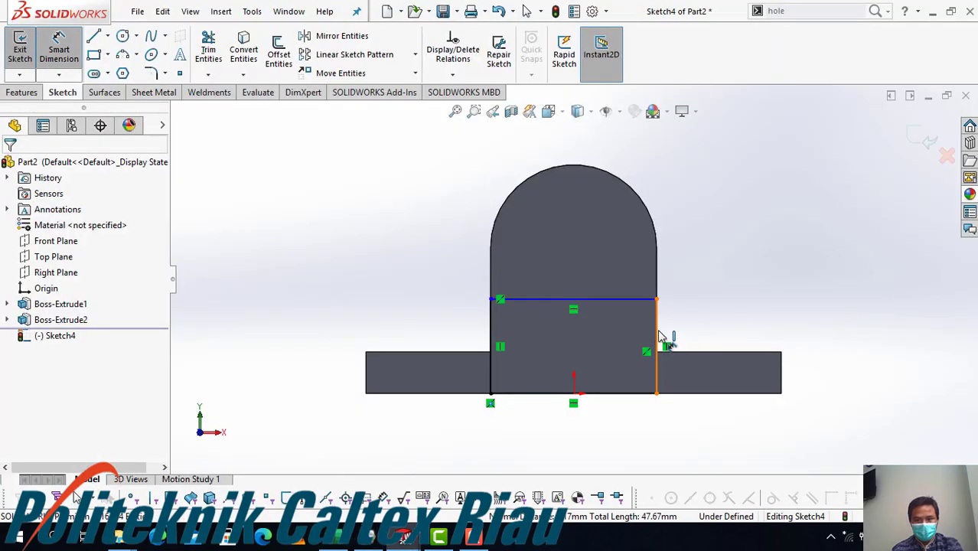
pyautogui.click(658, 336)
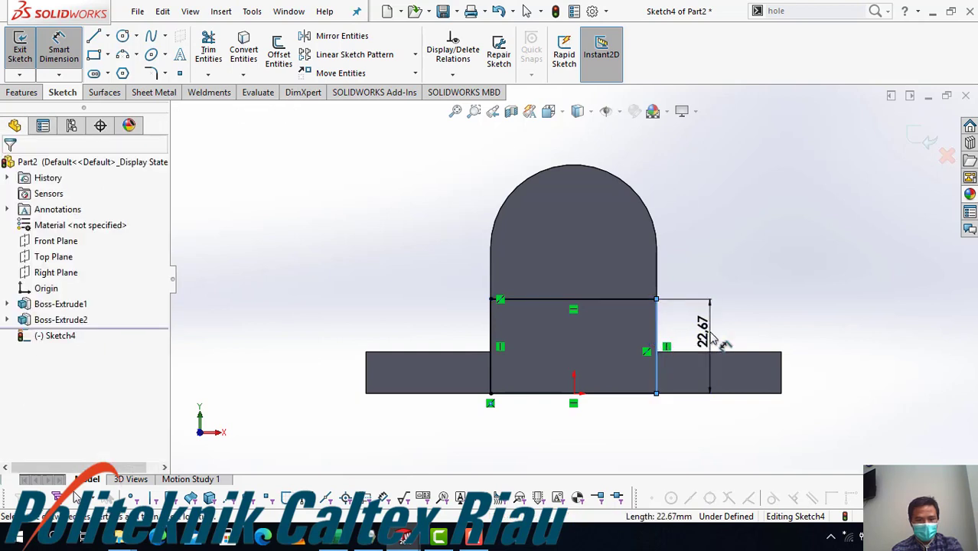
pyautogui.click(710, 338)
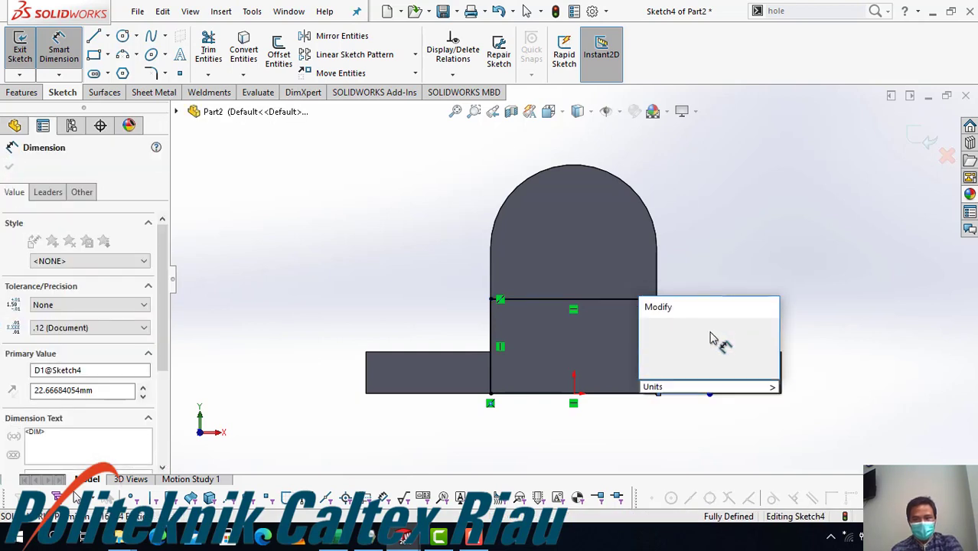
pyautogui.write('3')
pyautogui.press('Escape')
pyautogui.scroll(-2, 711, 340)
pyautogui.moveTo(712, 341); pyautogui.dragTo(650, 363, button='middle')
pyautogui.click(8, 169)
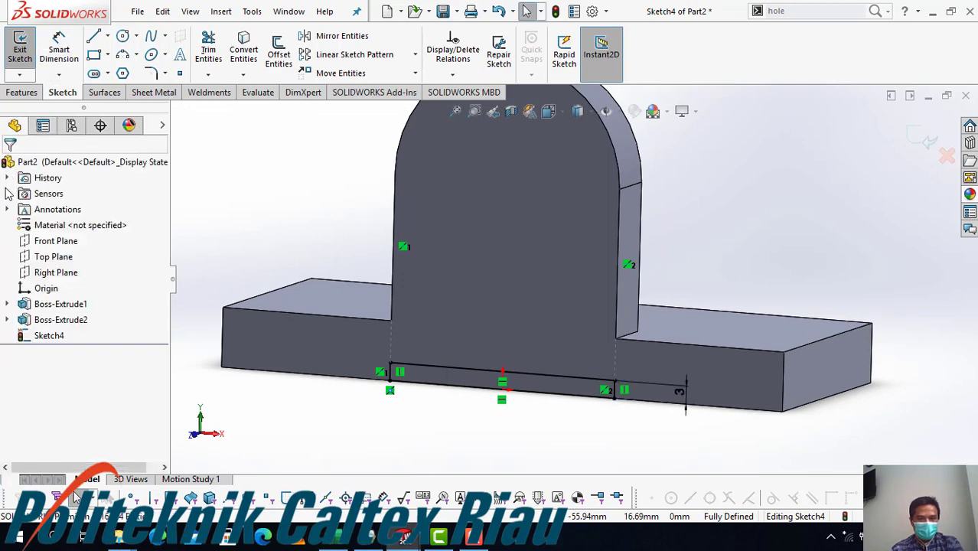
# Check the Through All Cut instructions in Adobe Reader, and in SOLIDWORKS cut the slot rectangle through the part with Extruded Cut set to Through All
pyautogui.hotkey('alt', 'Tab')
pyautogui.scroll(-10, 306, 354)
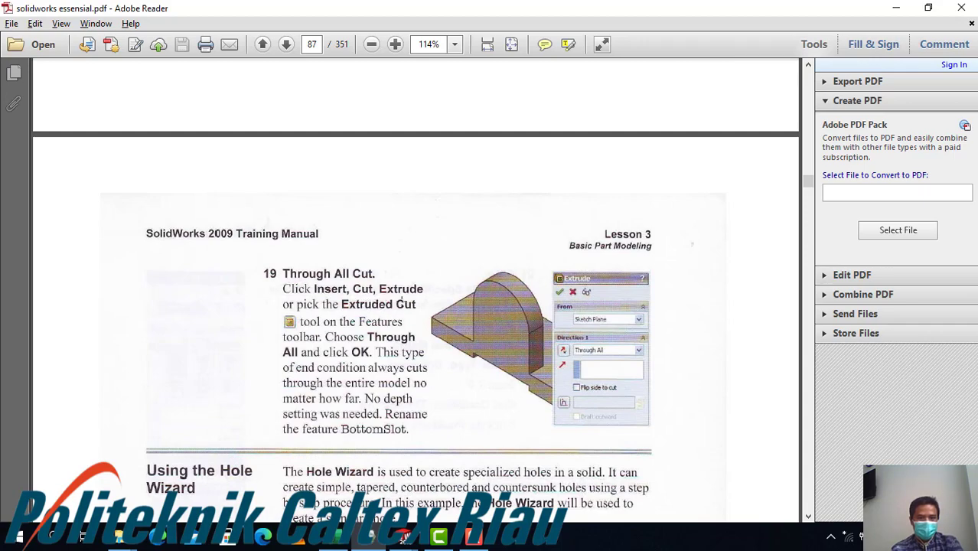
pyautogui.hotkey('alt', 'Tab')
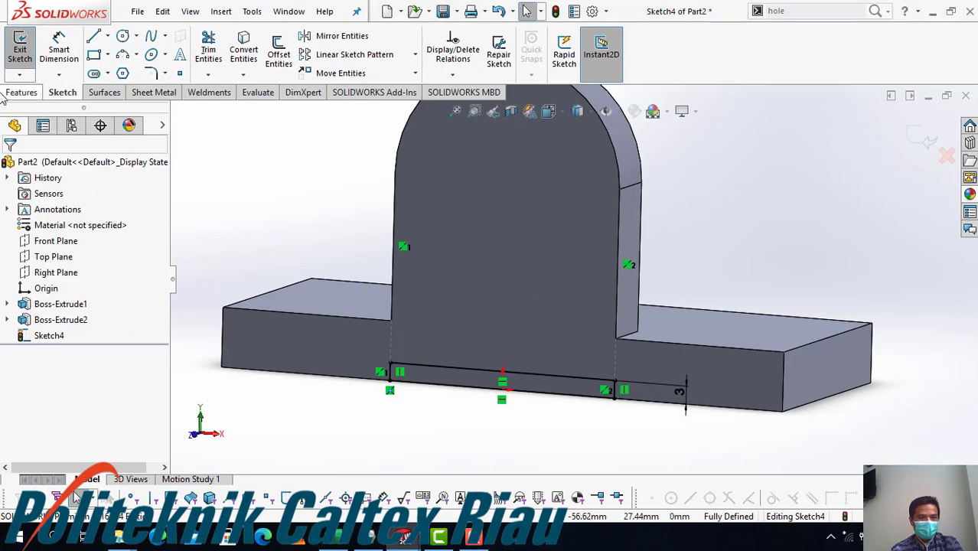
pyautogui.click(21, 92)
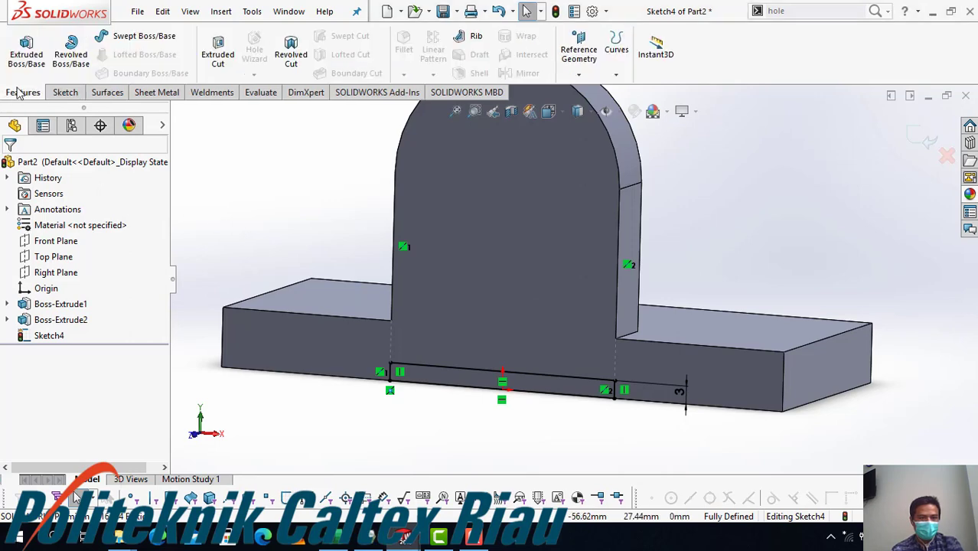
pyautogui.click(218, 51)
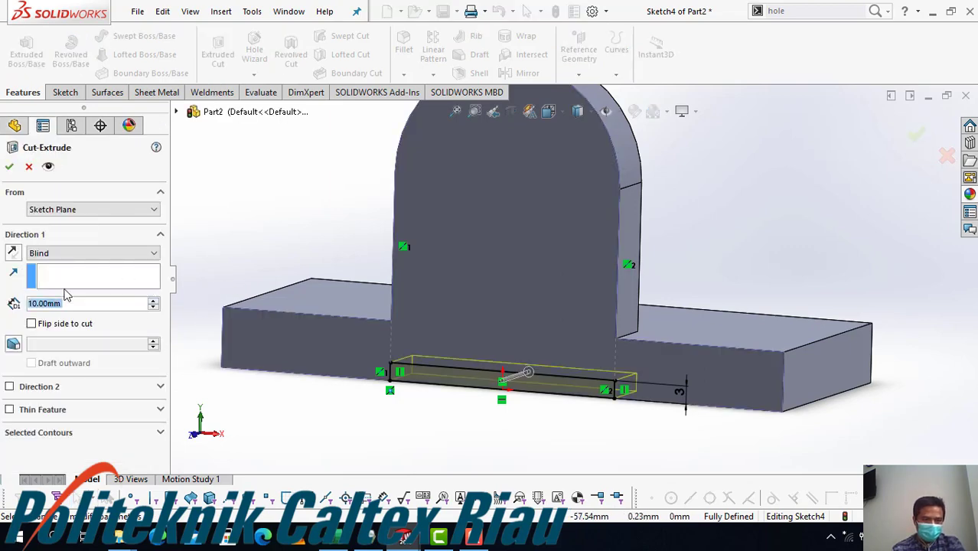
pyautogui.hotkey('alt', 'Tab')
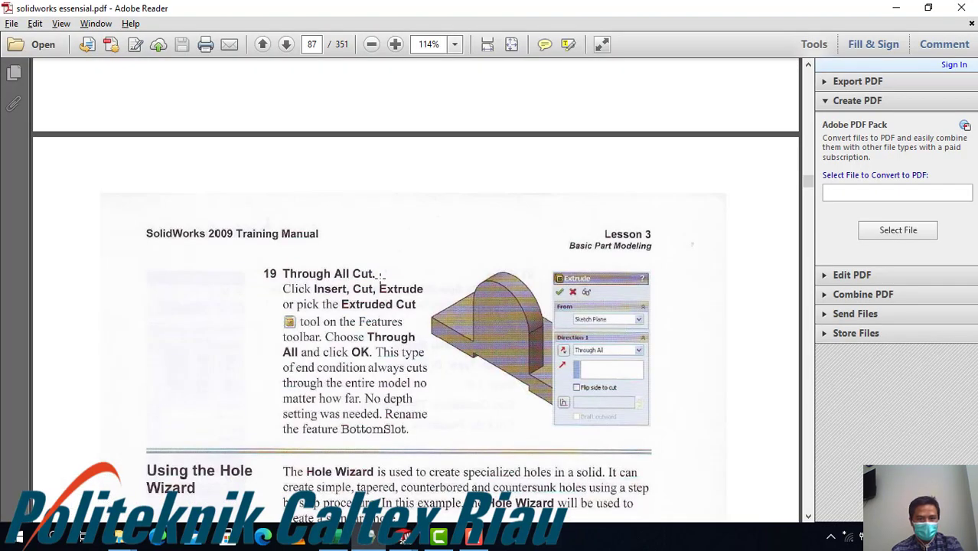
pyautogui.hotkey('alt', 'Tab')
pyautogui.moveTo(452, 352); pyautogui.dragTo(417, 363, button='middle')
pyautogui.click(93, 253)
pyautogui.click(61, 273)
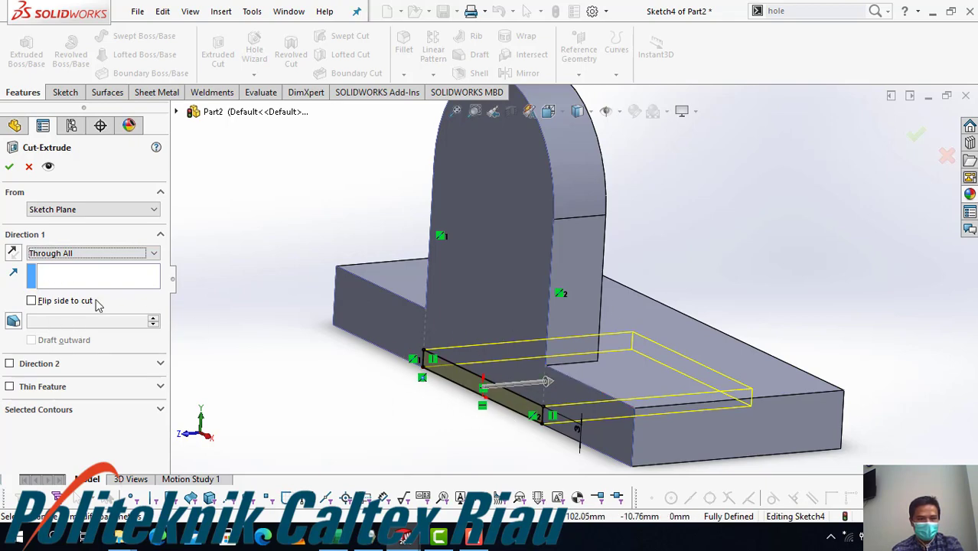
pyautogui.click(10, 168)
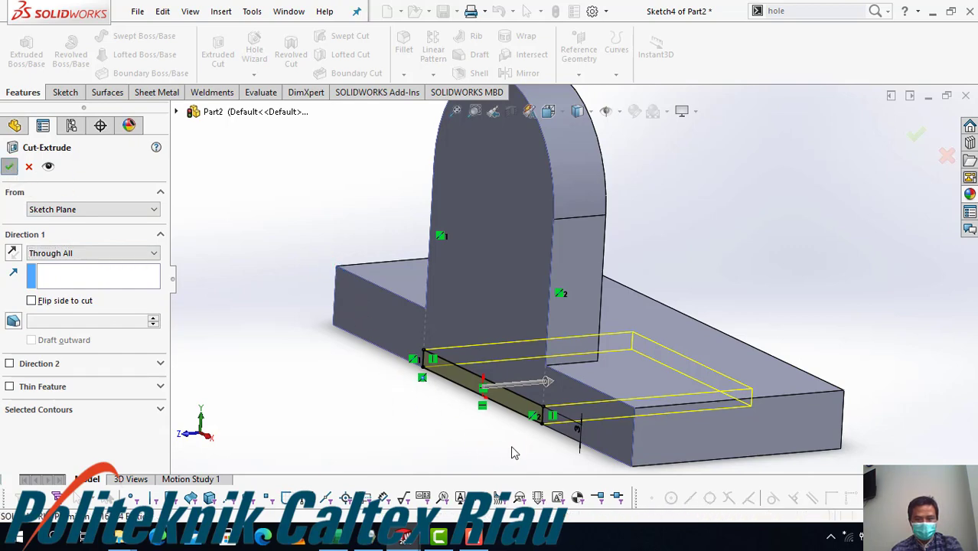
# Read the Hole Wizard face-selection and hole type instructions in the Adobe Reader manual, and return to the part in SOLIDWORKS, viewed from above
pyautogui.hotkey('alt', 'Tab')
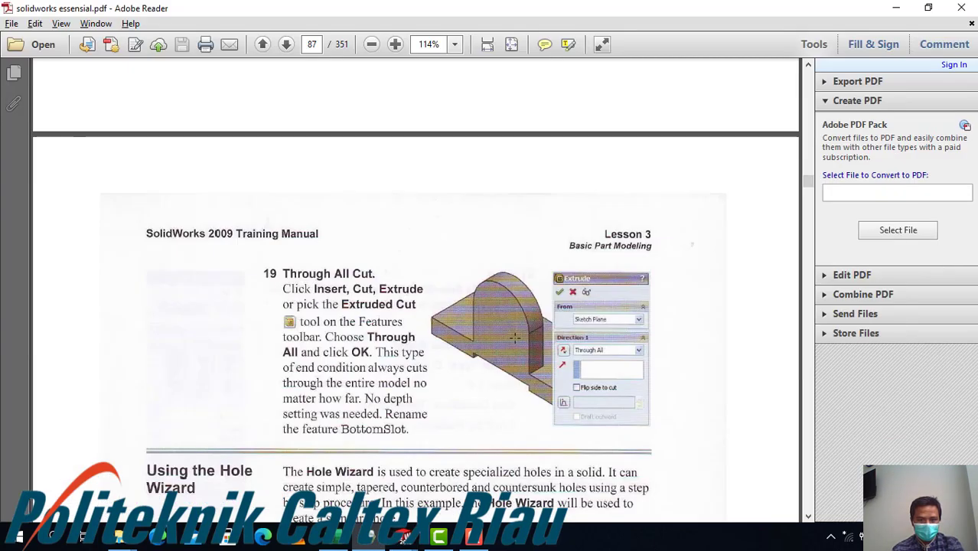
pyautogui.scroll(-12, 369, 332)
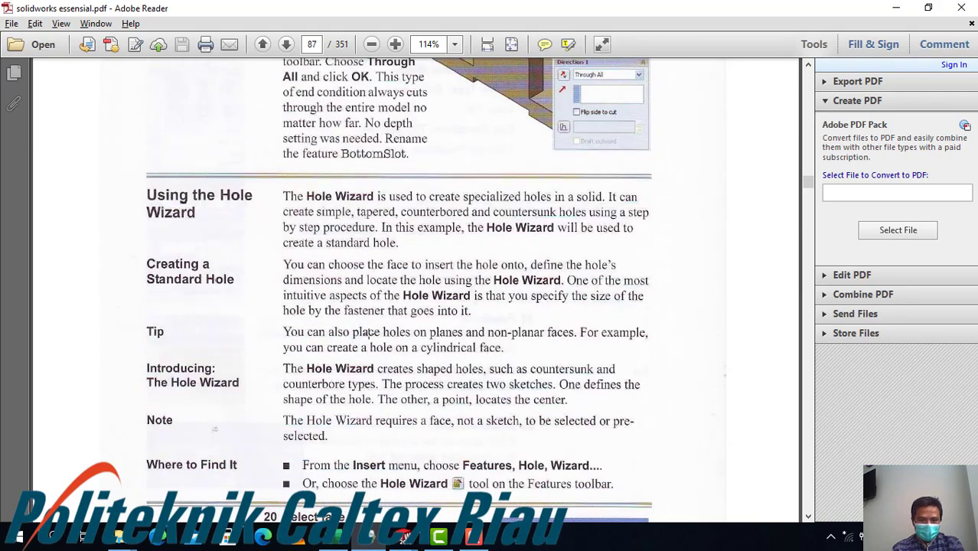
pyautogui.scroll(-10, 370, 333)
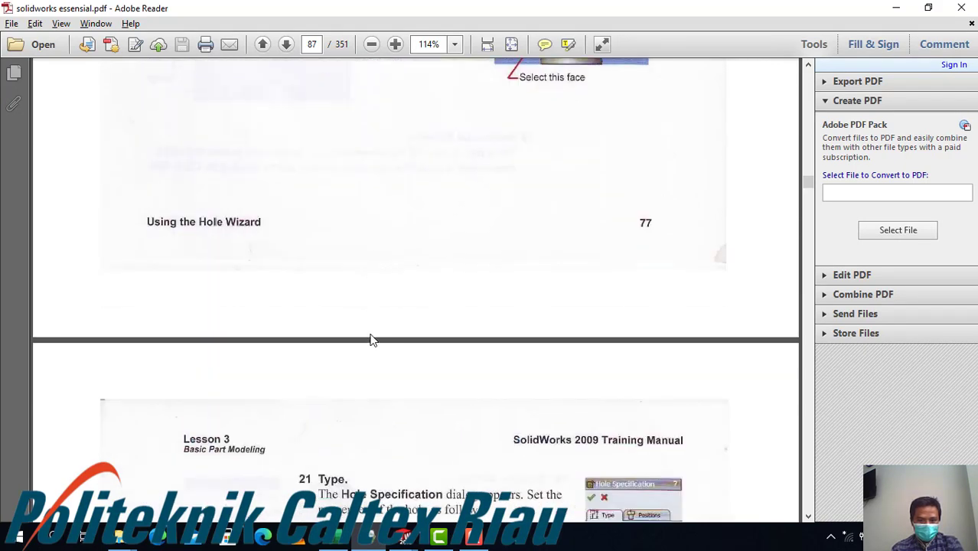
pyautogui.scroll(3, 374, 334)
pyautogui.scroll(-5, 373, 334)
pyautogui.hotkey('alt', 'Tab')
pyautogui.moveTo(495, 254); pyautogui.dragTo(471, 375, button='middle')
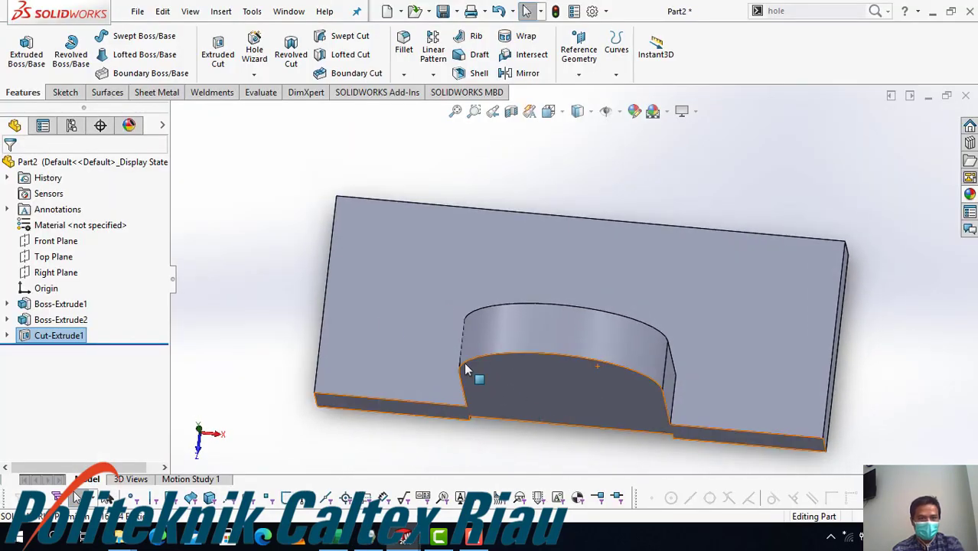
# Start the Hole Wizard on the part, check the required hole type in Adobe Reader, and in SOLIDWORKS choose the Hole type
pyautogui.click(253, 76)
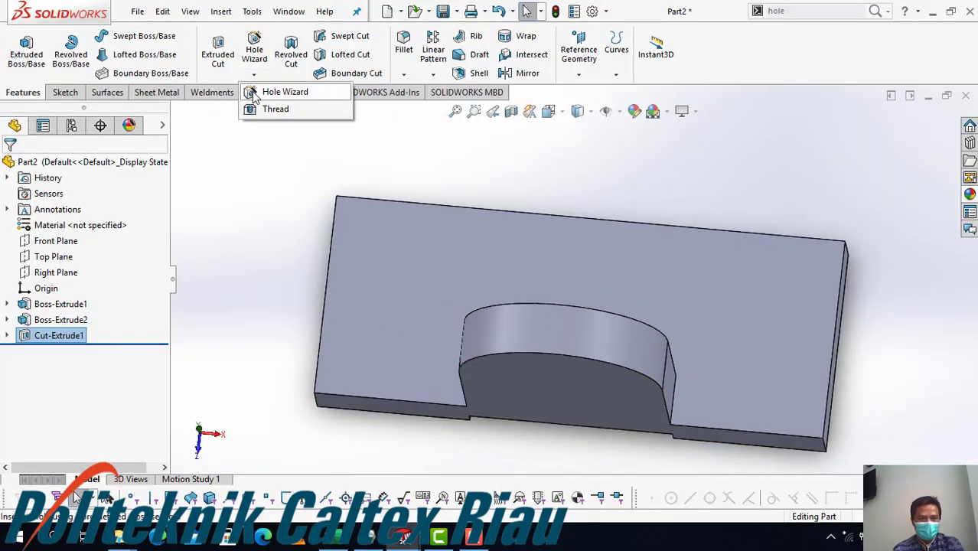
pyautogui.click(256, 93)
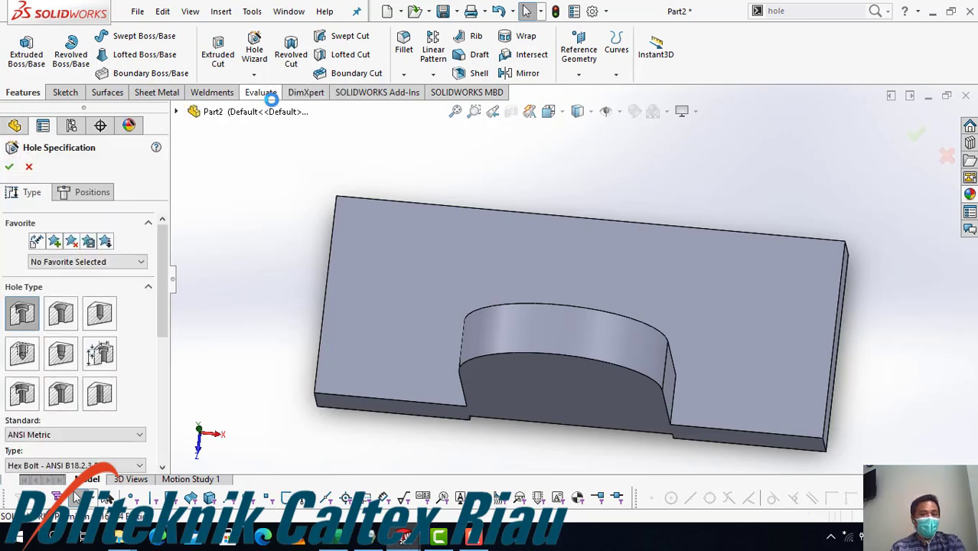
pyautogui.click(547, 111)
pyautogui.click(628, 193)
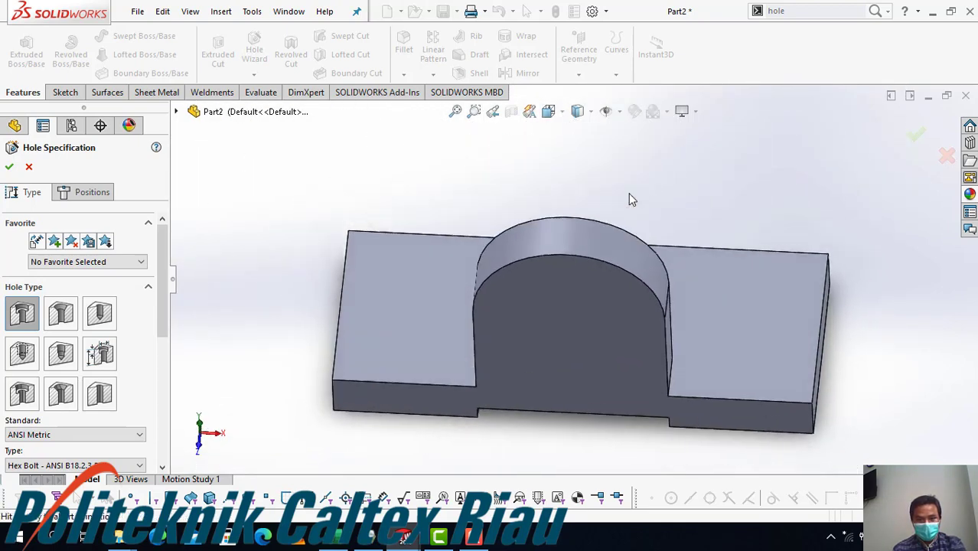
pyautogui.moveTo(563, 203); pyautogui.dragTo(527, 459, button='middle')
pyautogui.moveTo(160, 281); pyautogui.dragTo(160, 322)
pyautogui.click(369, 537)
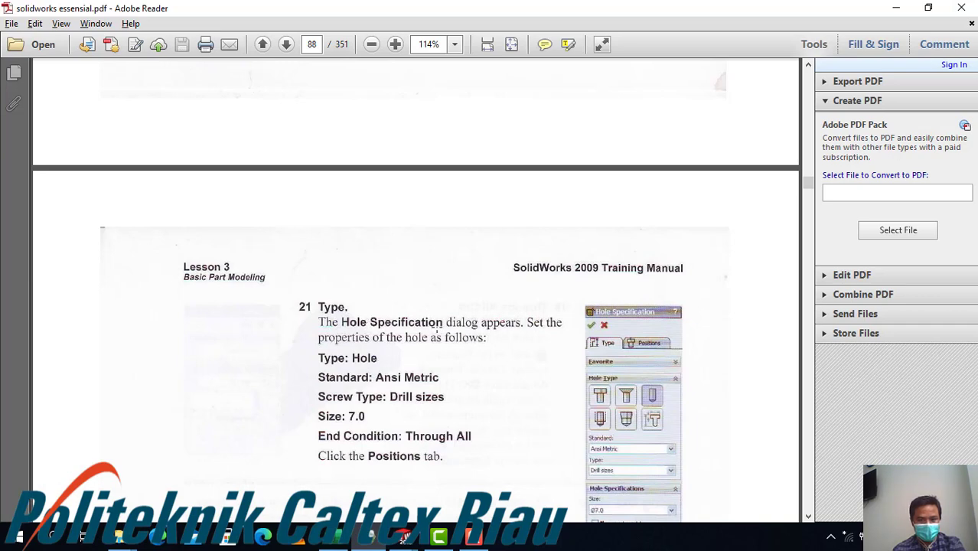
pyautogui.hotkey('alt', 'Tab')
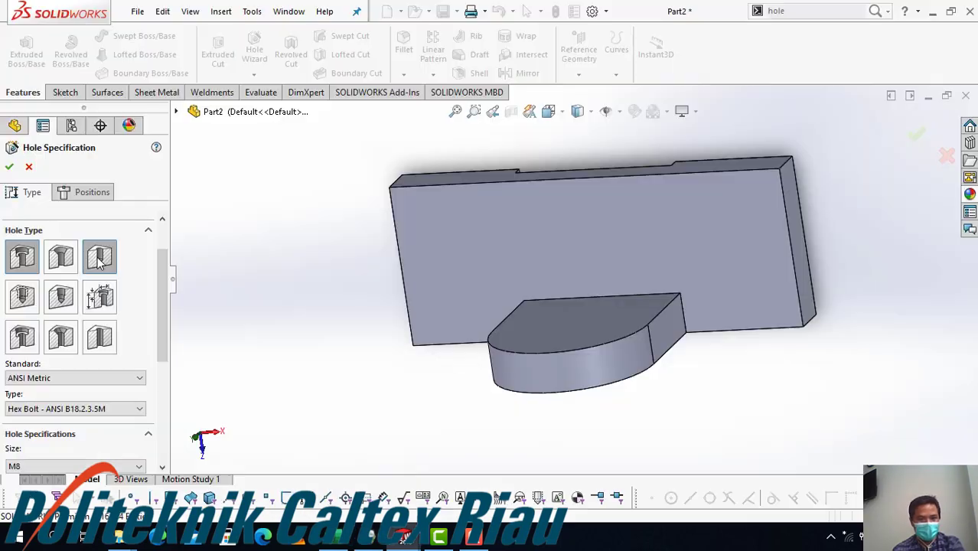
pyautogui.click(98, 257)
# Check the hole settings in Adobe Reader, and in SOLIDWORKS specify ANSI Metric, Drill sizes, size Ø7.0 and Through All
pyautogui.hotkey('alt', 'Tab')
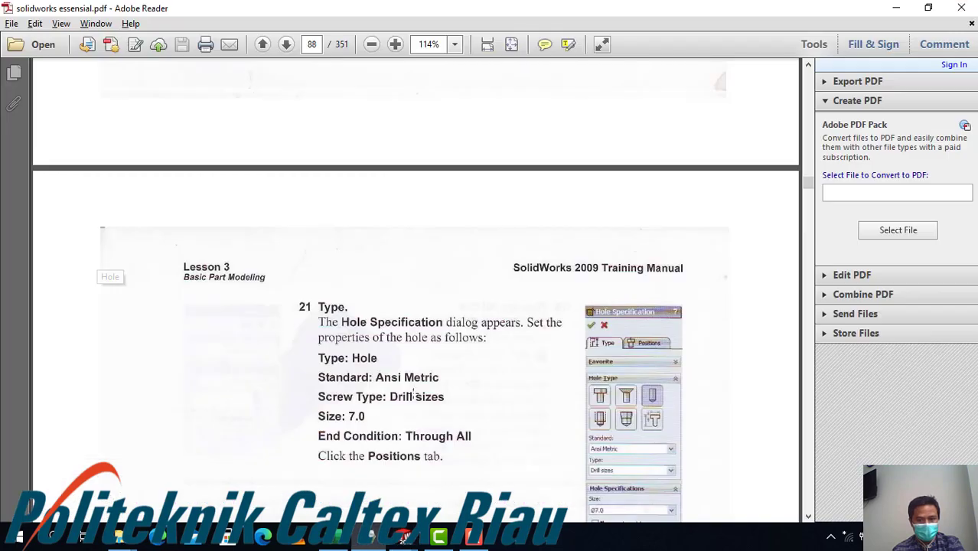
pyautogui.hotkey('alt', 'Tab')
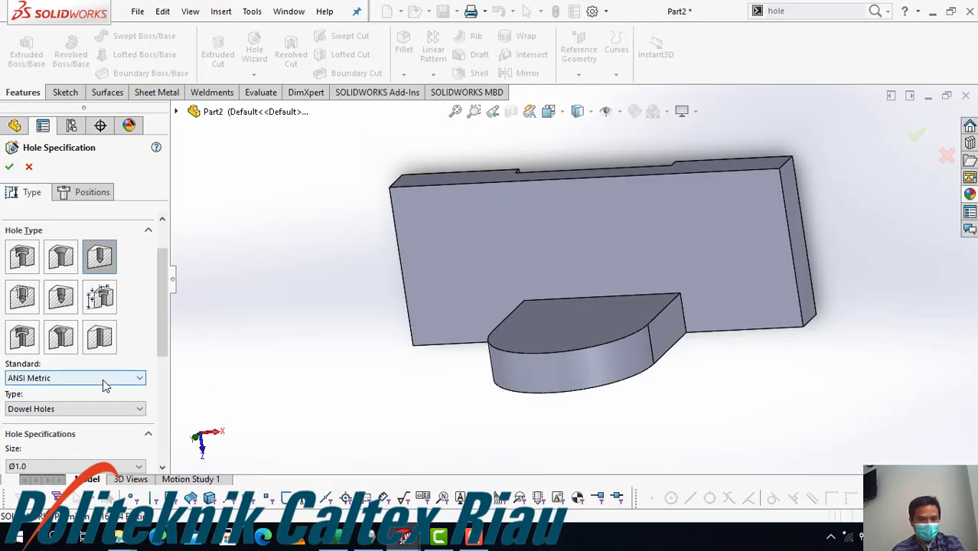
pyautogui.hotkey('alt', 'Tab')
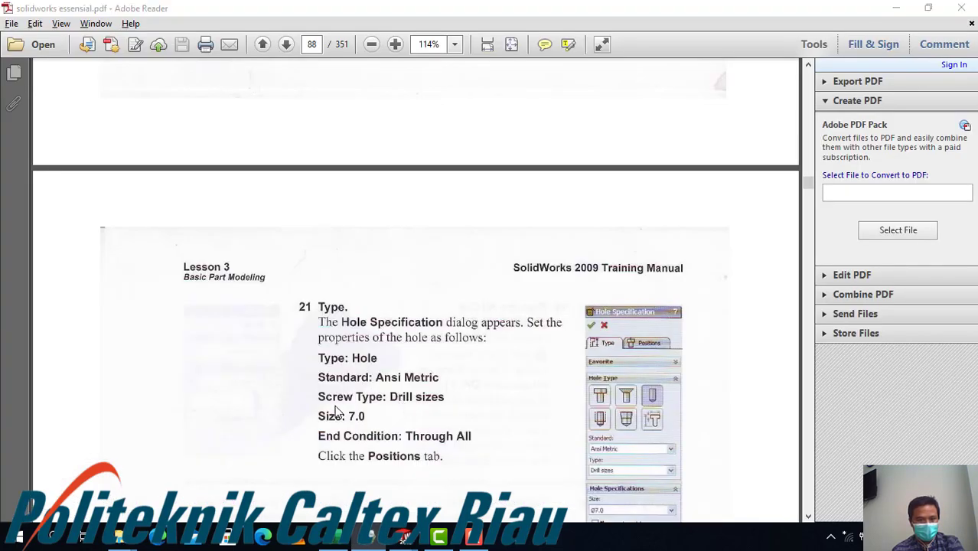
pyautogui.hotkey('alt', 'Tab')
pyautogui.hotkey('alt', 'Tab')
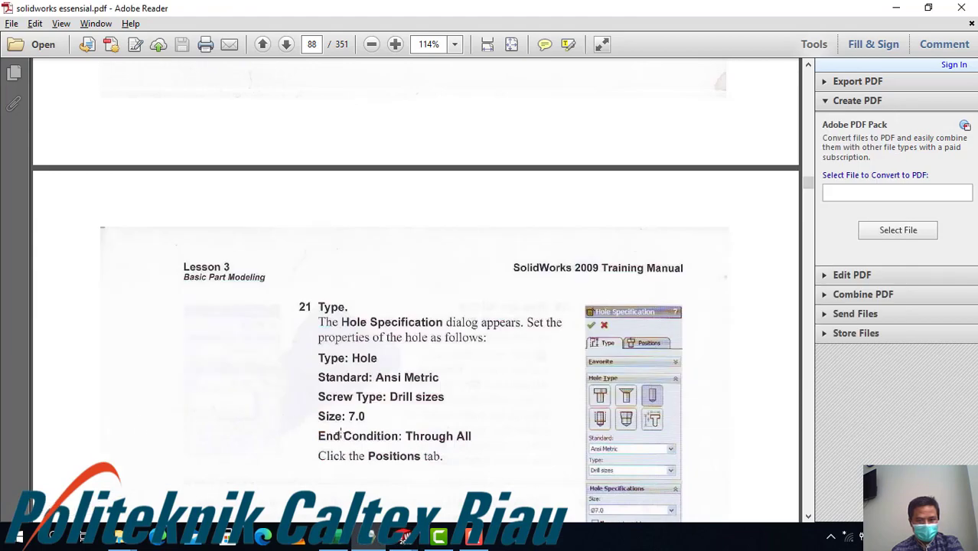
pyautogui.hotkey('alt', 'Tab')
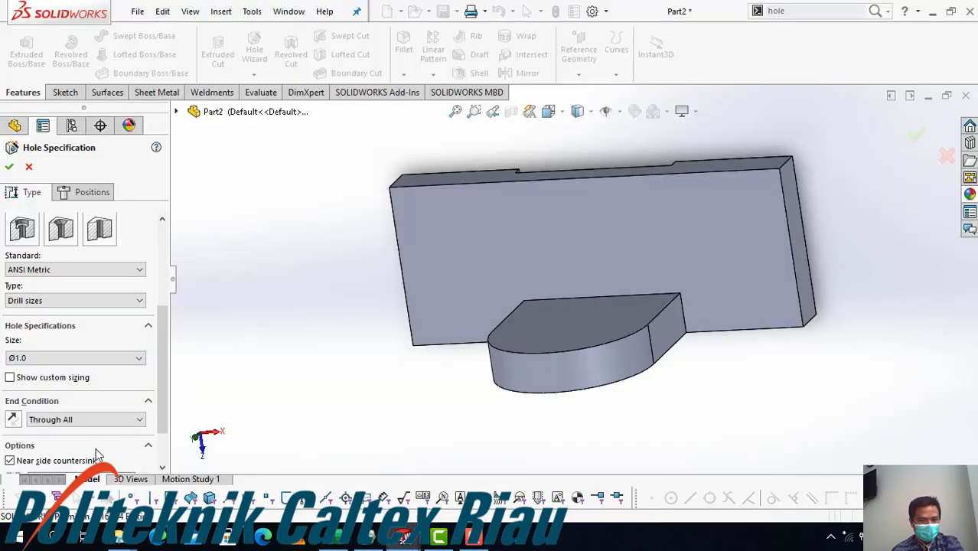
pyautogui.scroll(-2, 160, 330)
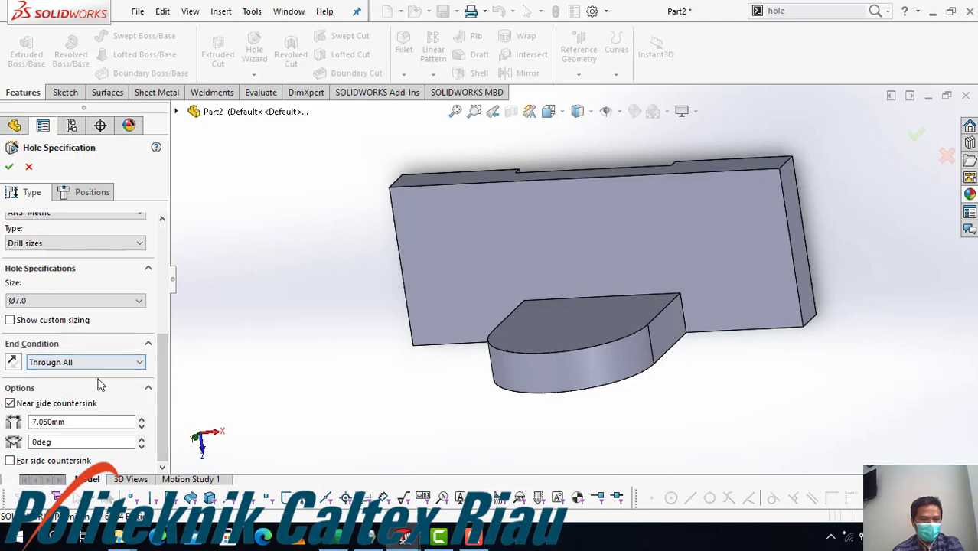
# Check the Positions instruction in Adobe Reader, and in SOLIDWORKS use a 3D sketch to place one hole on each side of the base plate's top face
pyautogui.hotkey('alt', 'Tab')
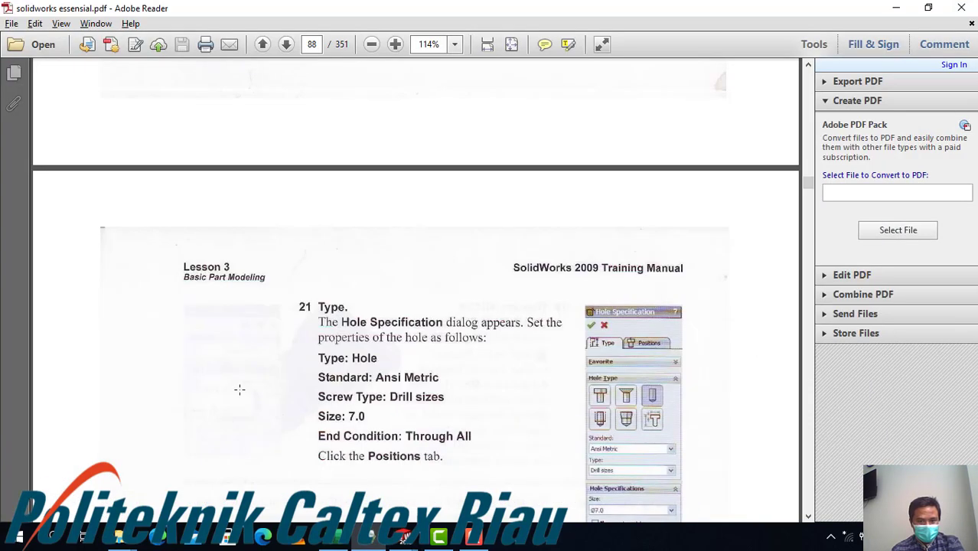
pyautogui.scroll(-4, 491, 394)
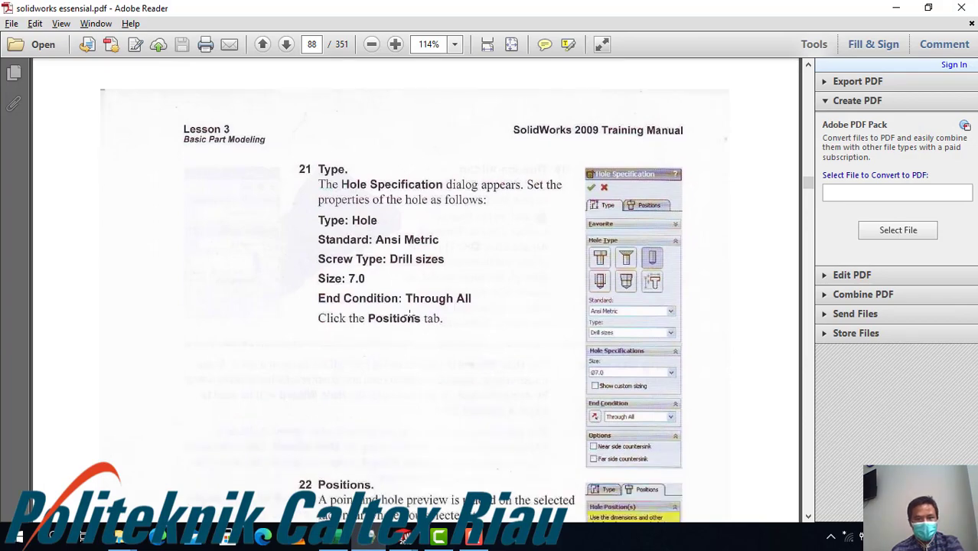
pyautogui.hotkey('alt', 'Tab')
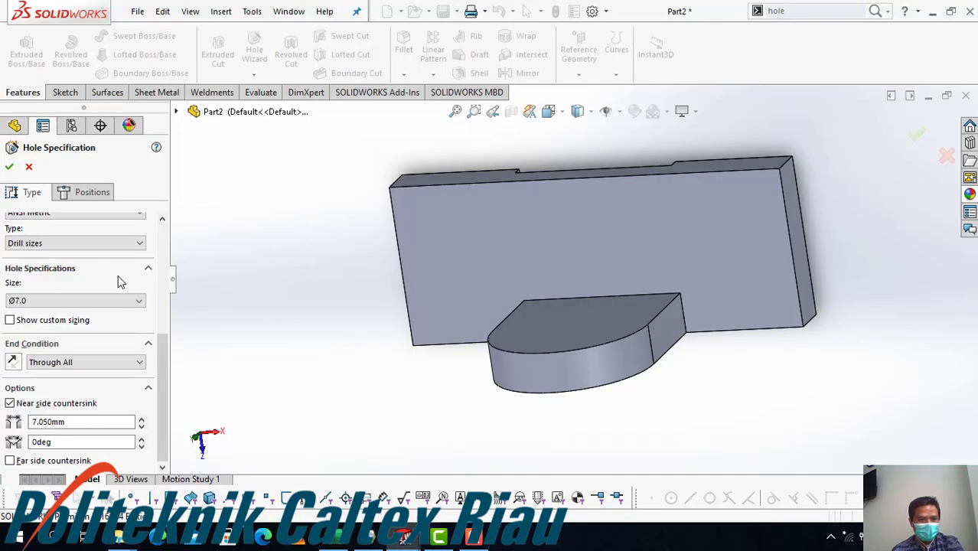
pyautogui.click(92, 193)
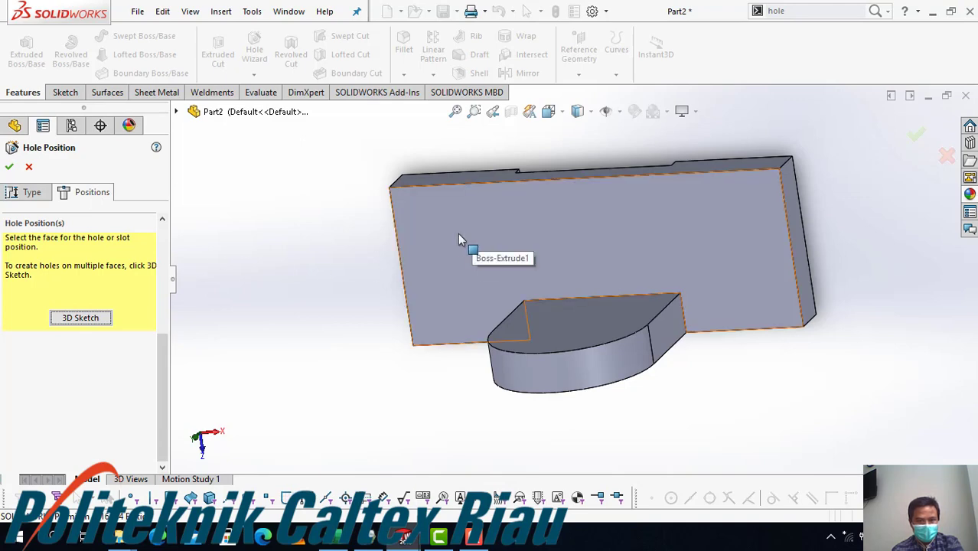
pyautogui.click(83, 320)
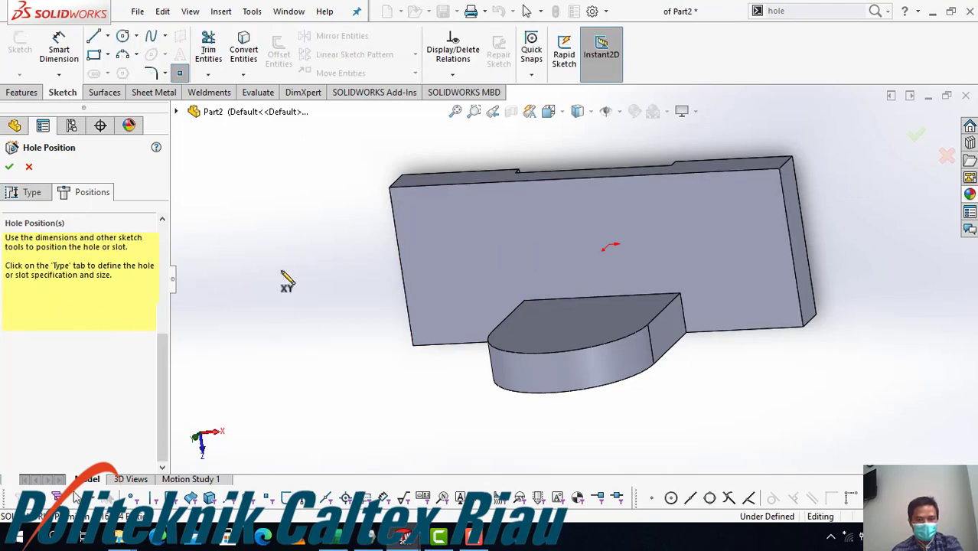
pyautogui.click(471, 233)
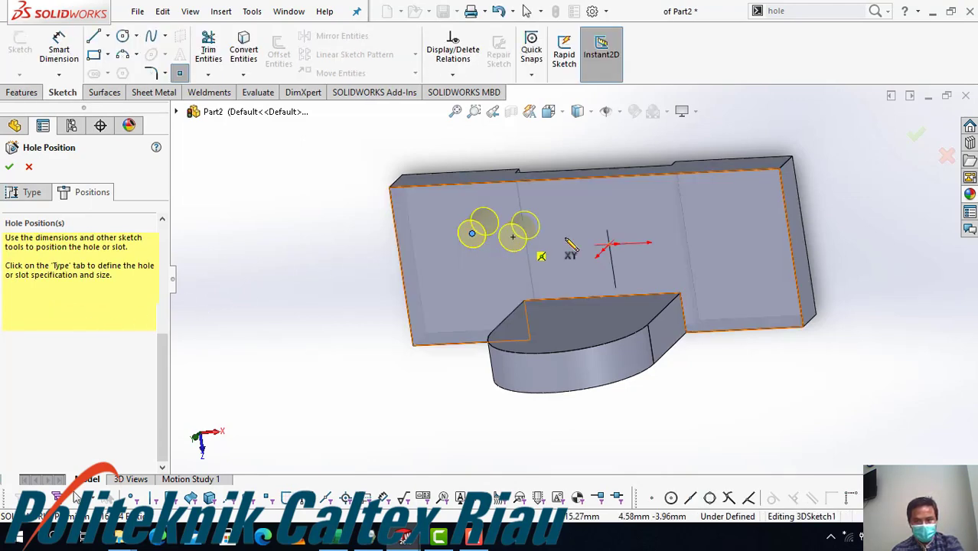
pyautogui.click(727, 229)
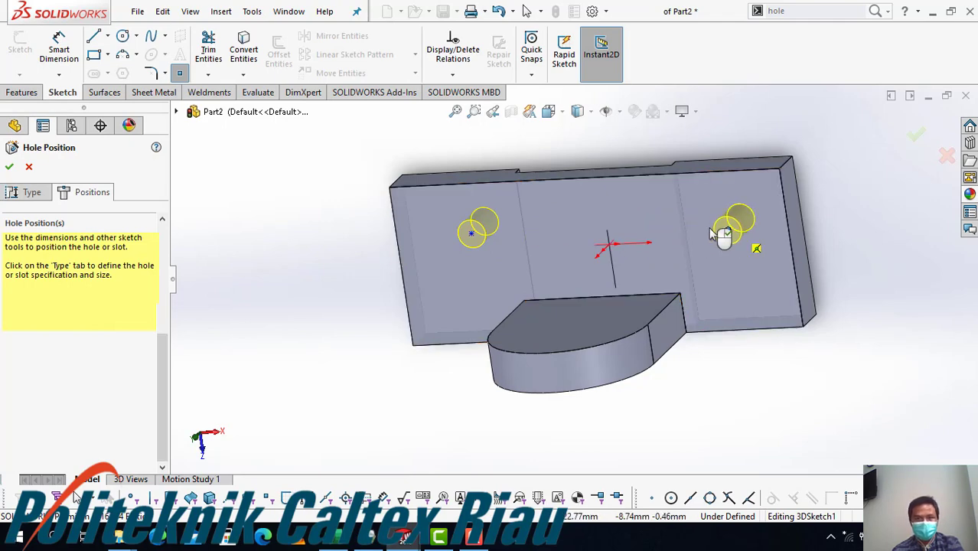
# Check the hole position dimensions in Adobe Reader, and in SOLIDWORKS, in Top view, dimension the left hole's center 12 mm from the plate's left edge
pyautogui.click(561, 113)
pyautogui.hotkey('ctrl', '5')
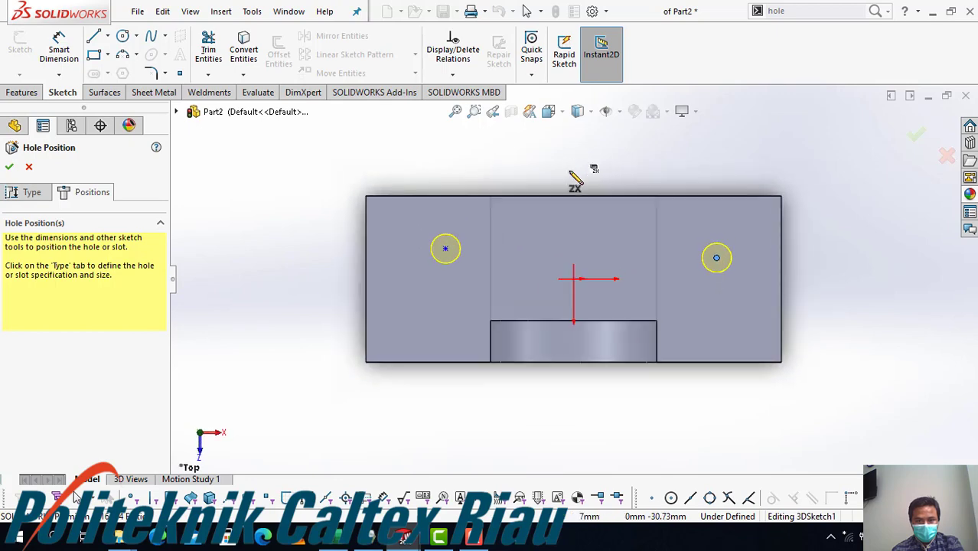
pyautogui.click(59, 46)
pyautogui.hotkey('alt', 'Tab')
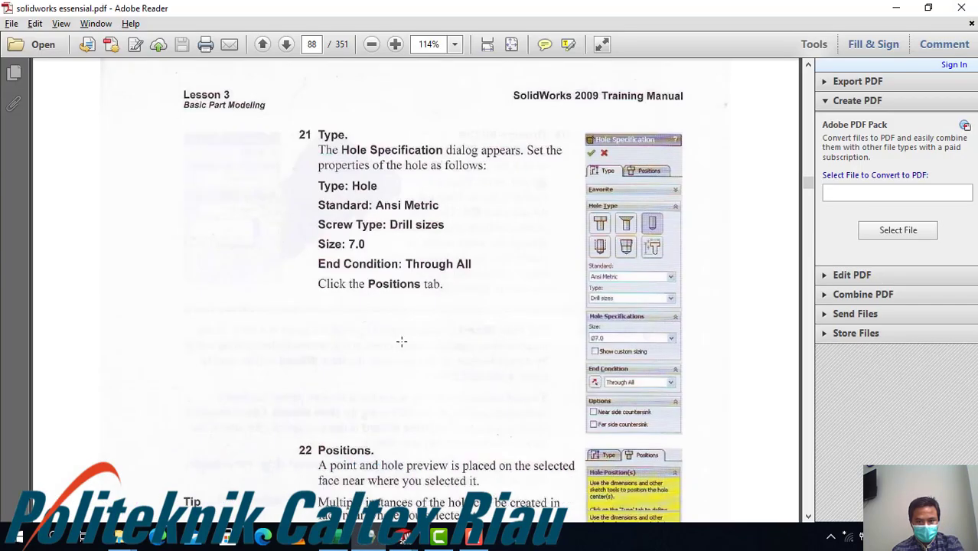
pyautogui.scroll(-10, 402, 341)
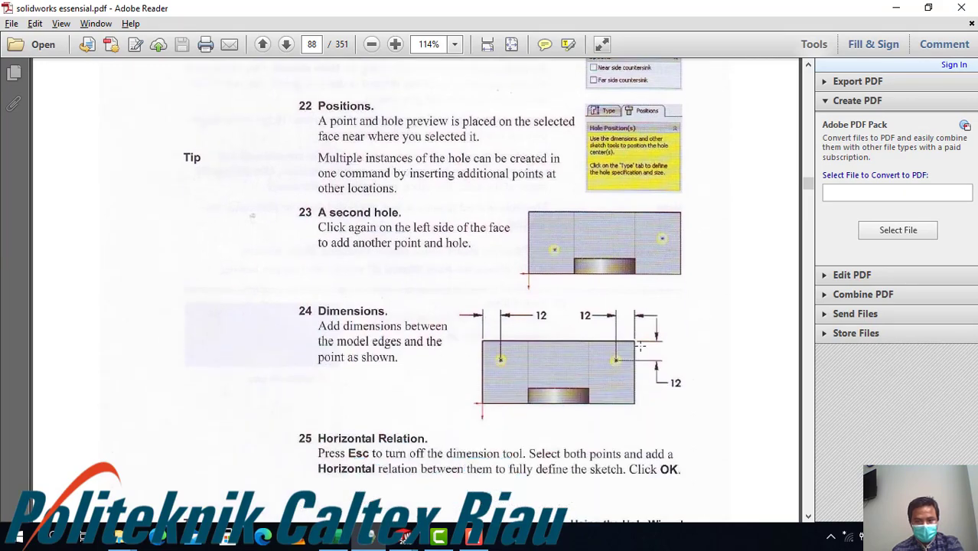
pyautogui.hotkey('alt', 'Tab')
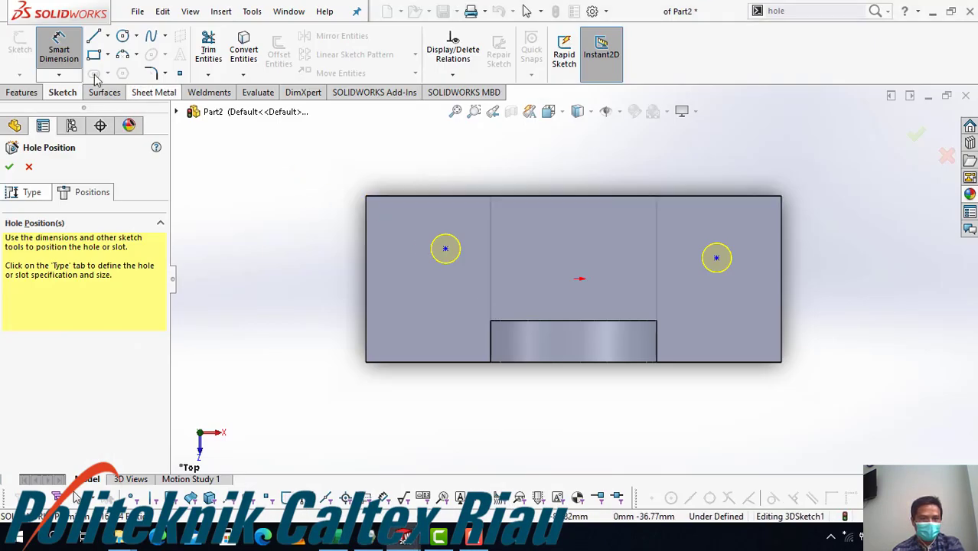
pyautogui.click(367, 253)
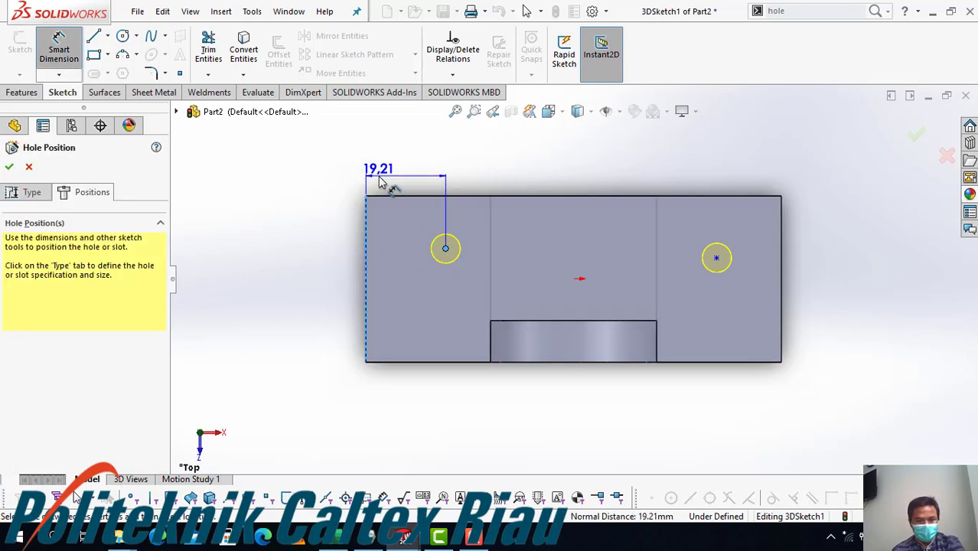
pyautogui.click(381, 182)
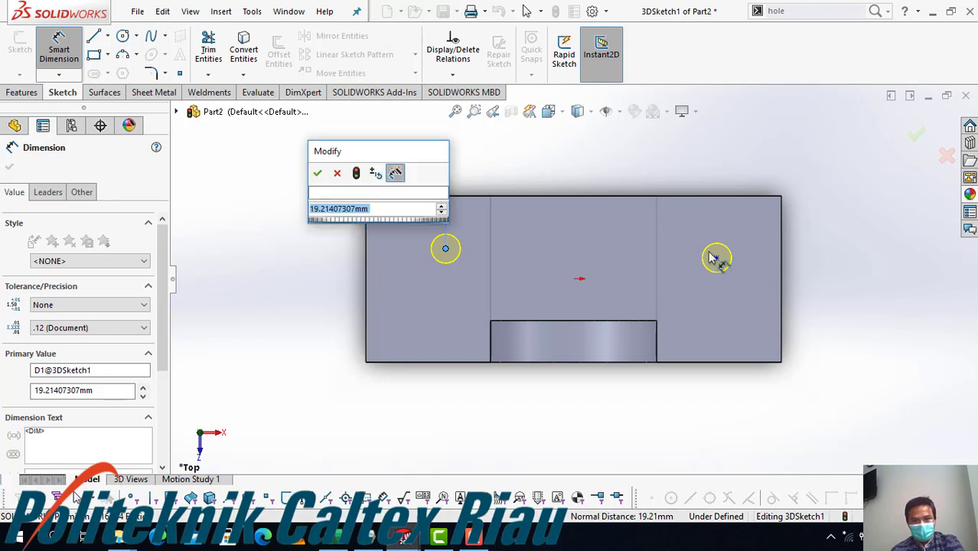
pyautogui.press('Return')
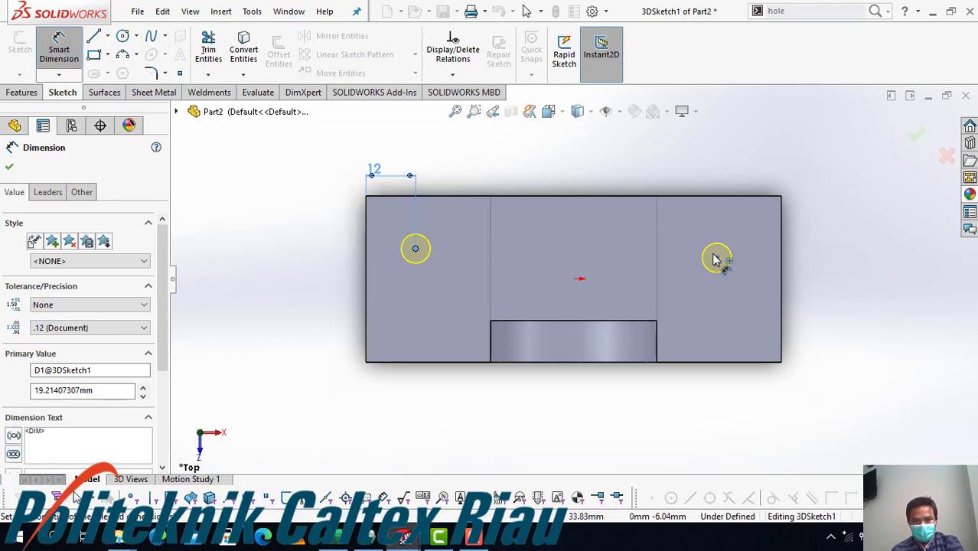
# Dimension the right hole's center 12 mm from the plate's right edge and 12 mm from its back edge
pyautogui.click(781, 264)
pyautogui.click(752, 178)
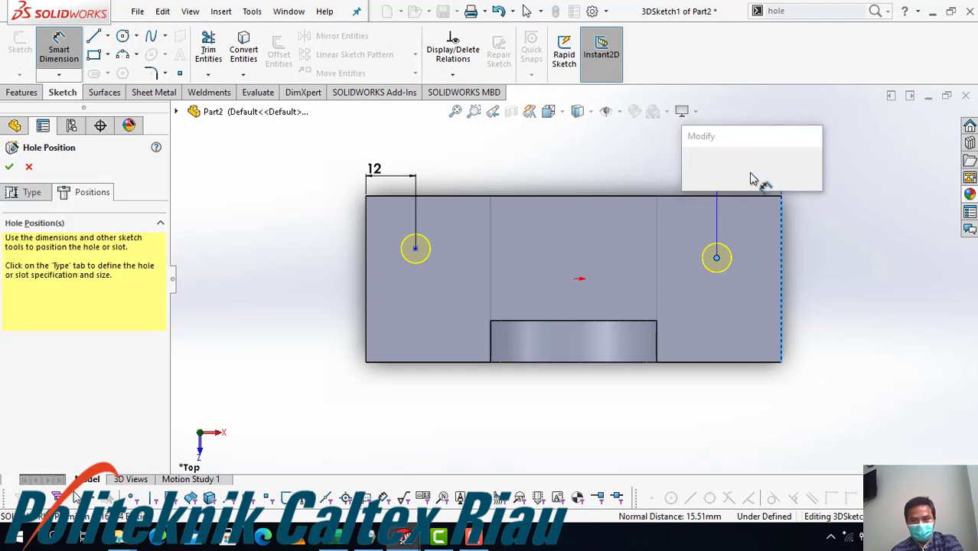
pyautogui.write('12')
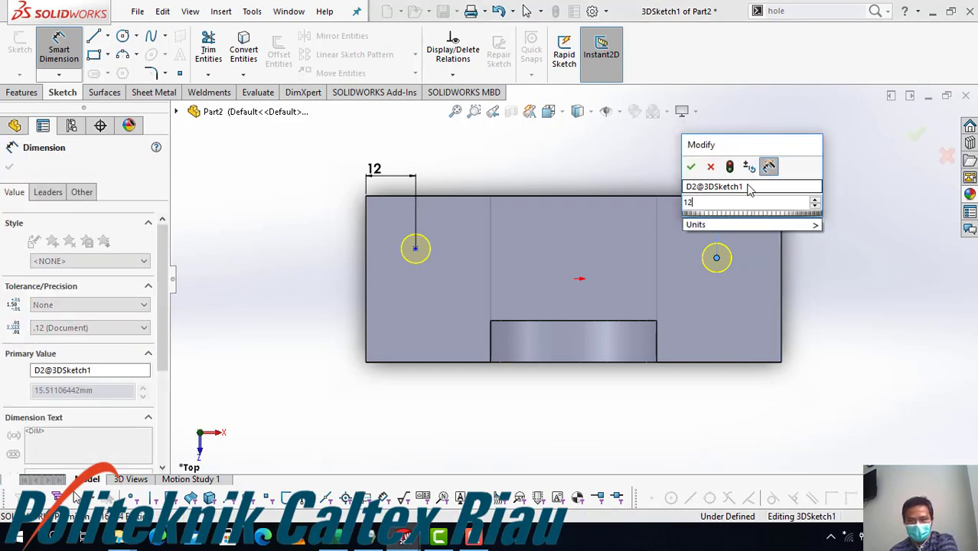
pyautogui.press('Return')
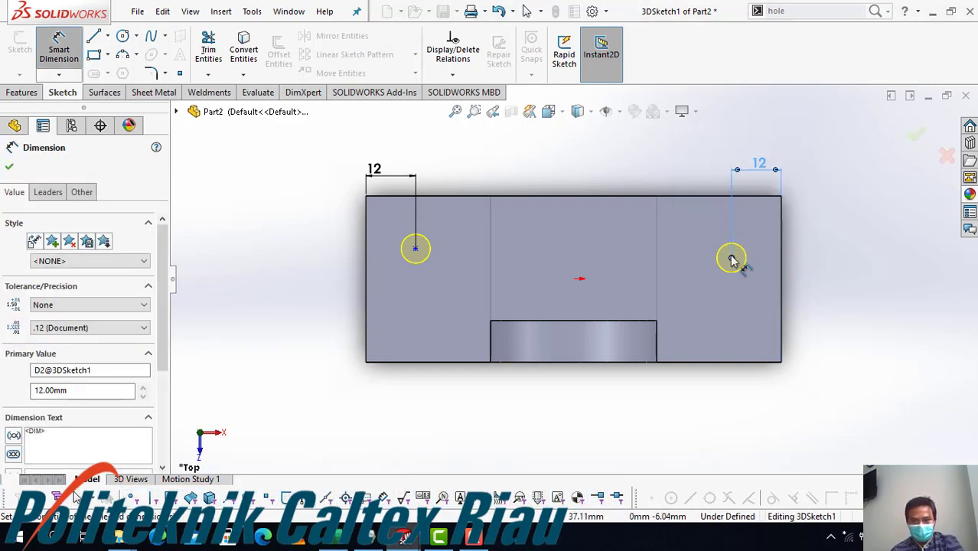
pyautogui.click(747, 201)
pyautogui.click(812, 231)
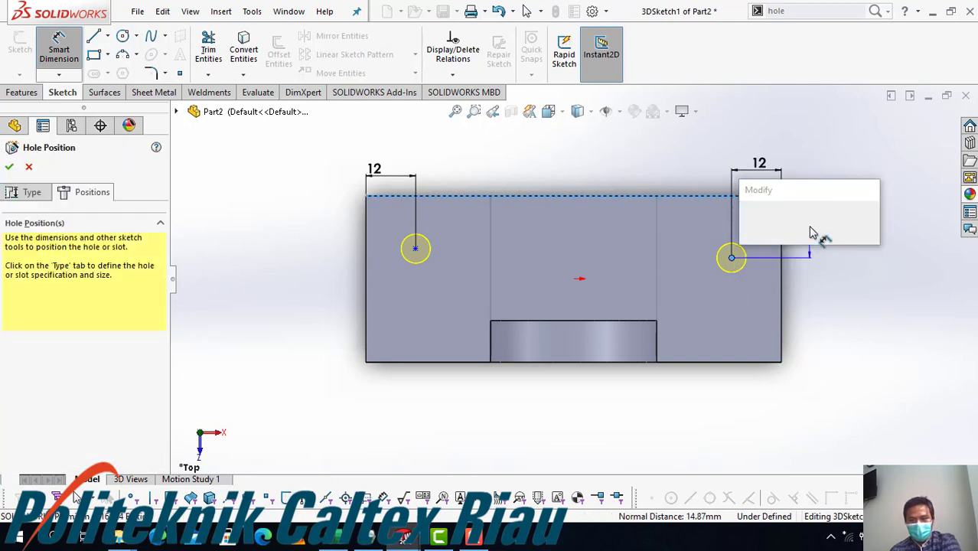
pyautogui.write('12')
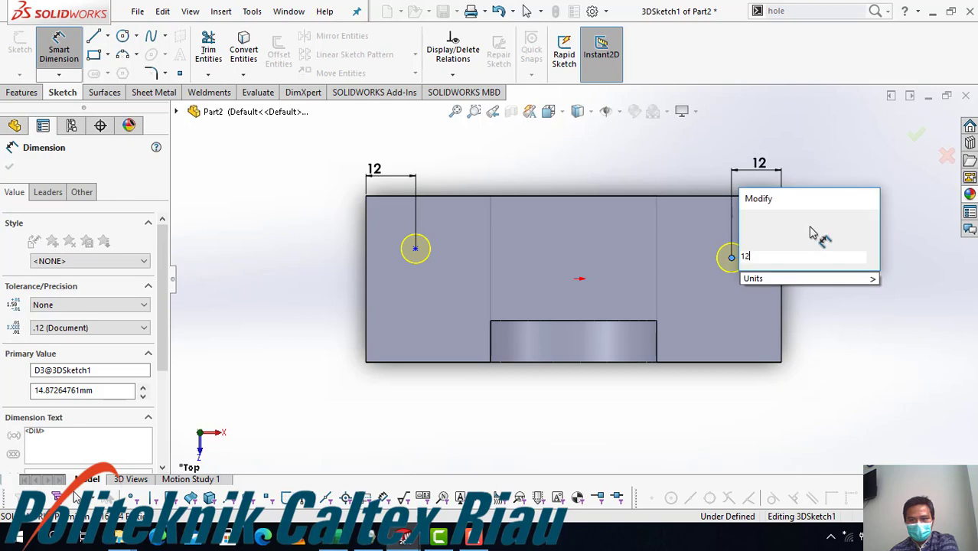
pyautogui.press('Return')
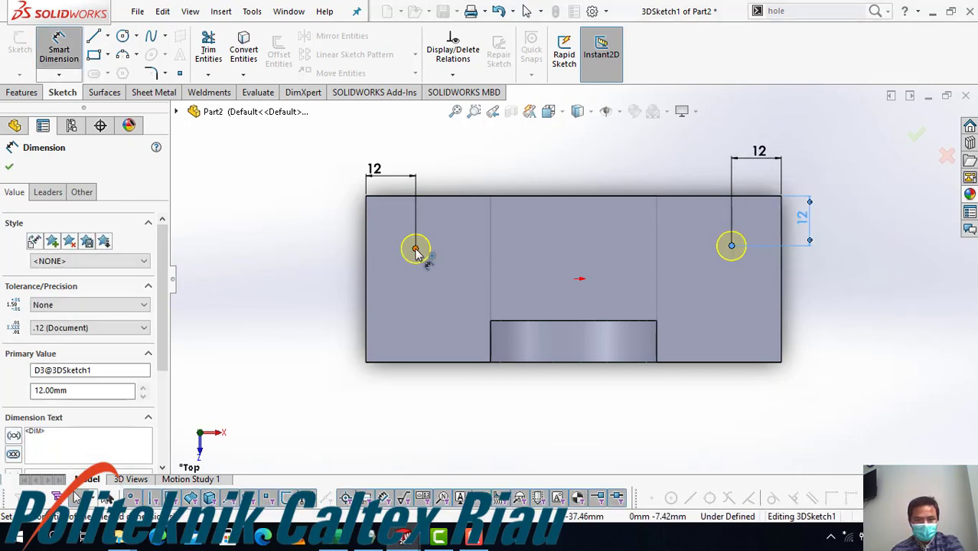
# Dimension the left hole's center 12 mm from the plate's back edge
pyautogui.click(415, 249)
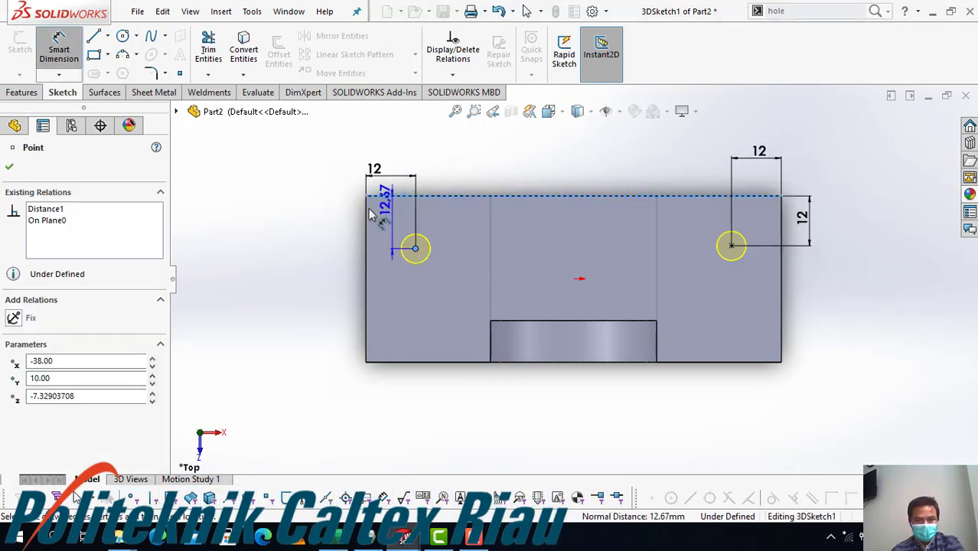
pyautogui.click(342, 231)
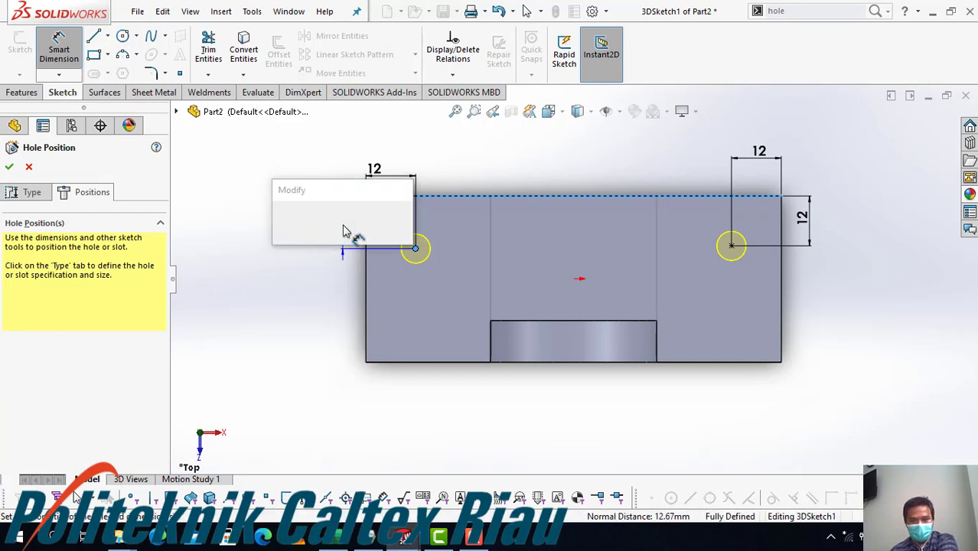
pyautogui.write('12')
pyautogui.press('Return')
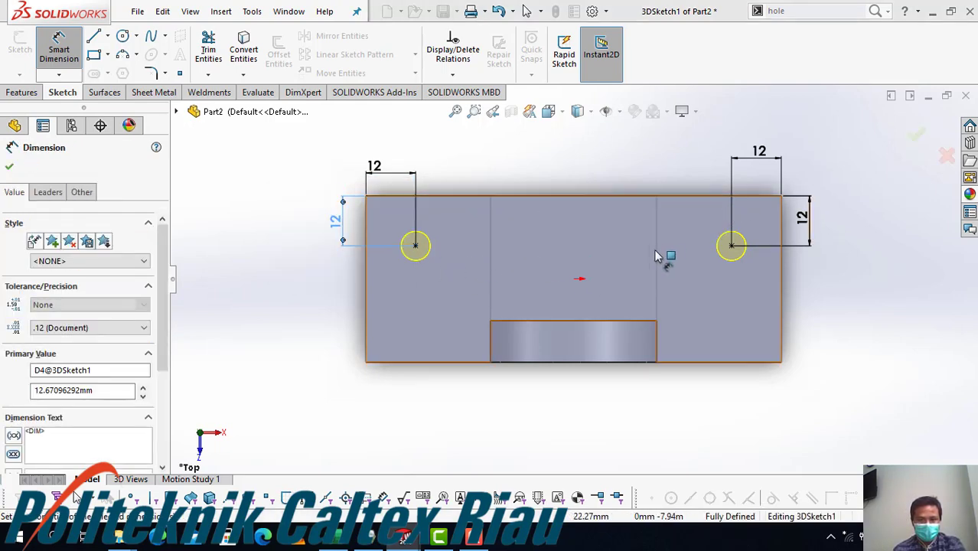
# Check the Dimensions and Horizontal Relation instructions in Adobe Reader, and in SOLIDWORKS finish the two-hole Hole Wizard feature on the base plate
pyautogui.hotkey('alt', 'Tab')
pyautogui.scroll(-3, 447, 348)
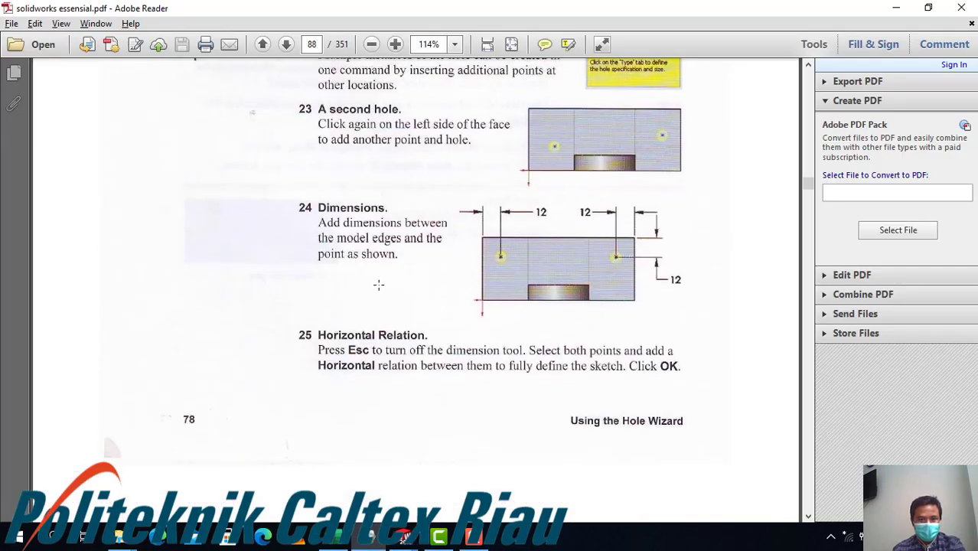
pyautogui.scroll(1, 378, 284)
pyautogui.scroll(-2, 378, 284)
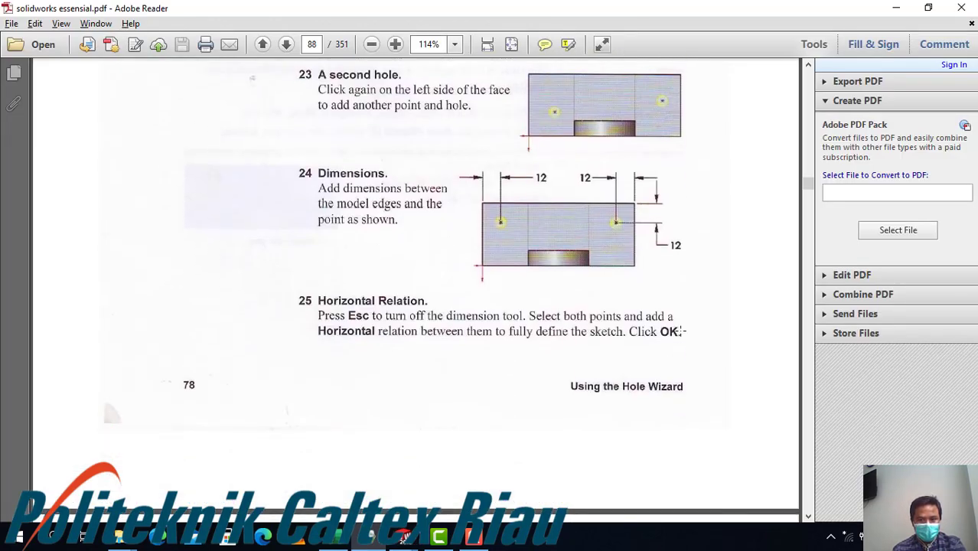
pyautogui.hotkey('alt', 'Tab')
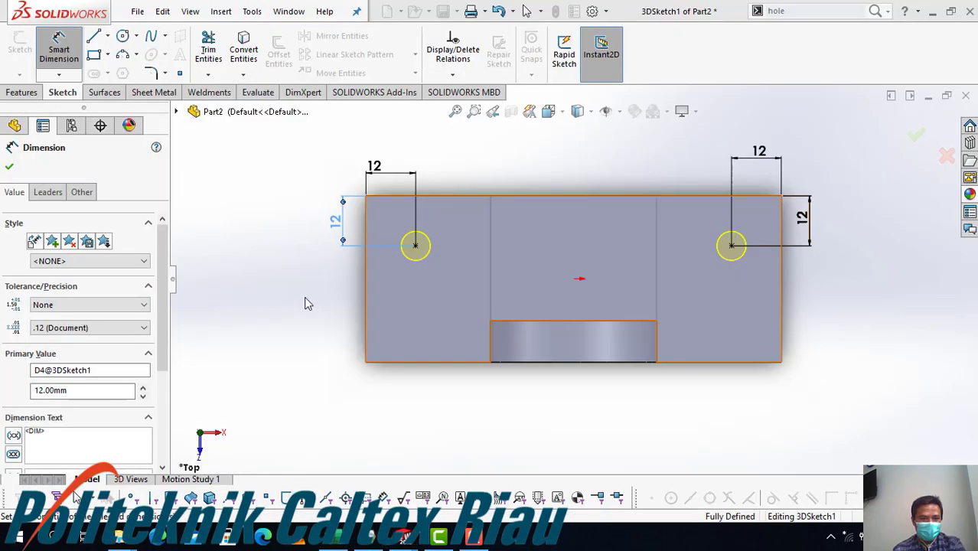
pyautogui.click(9, 167)
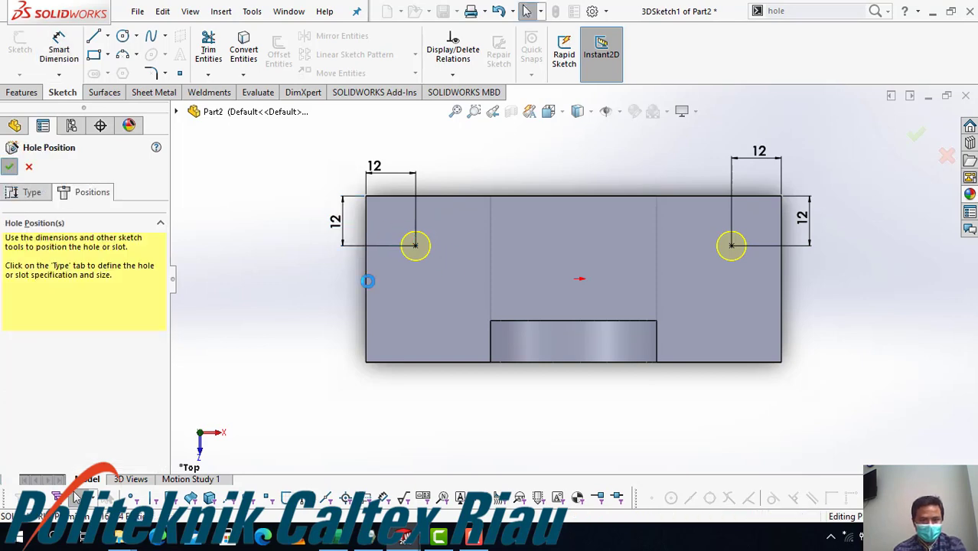
pyautogui.press('Return')
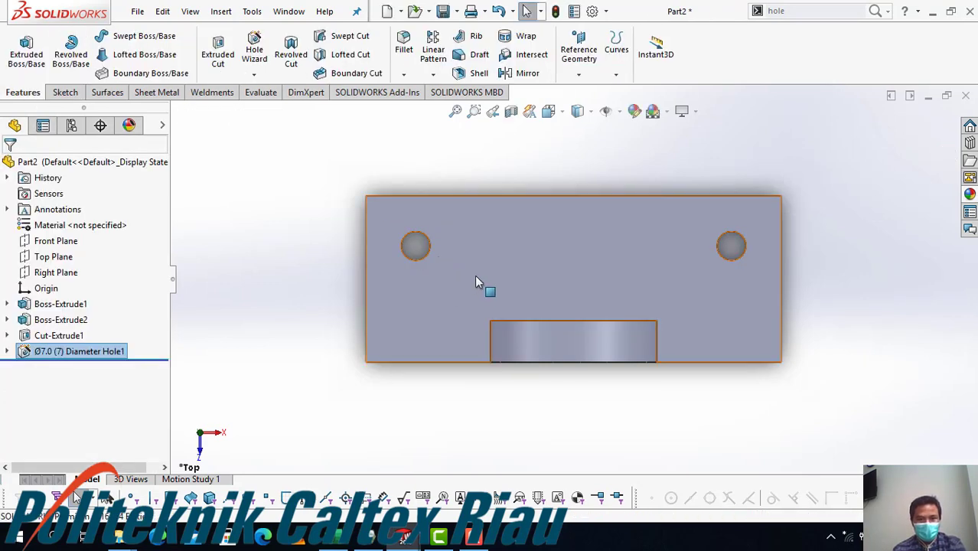
pyautogui.moveTo(480, 279); pyautogui.dragTo(437, 278, button='middle')
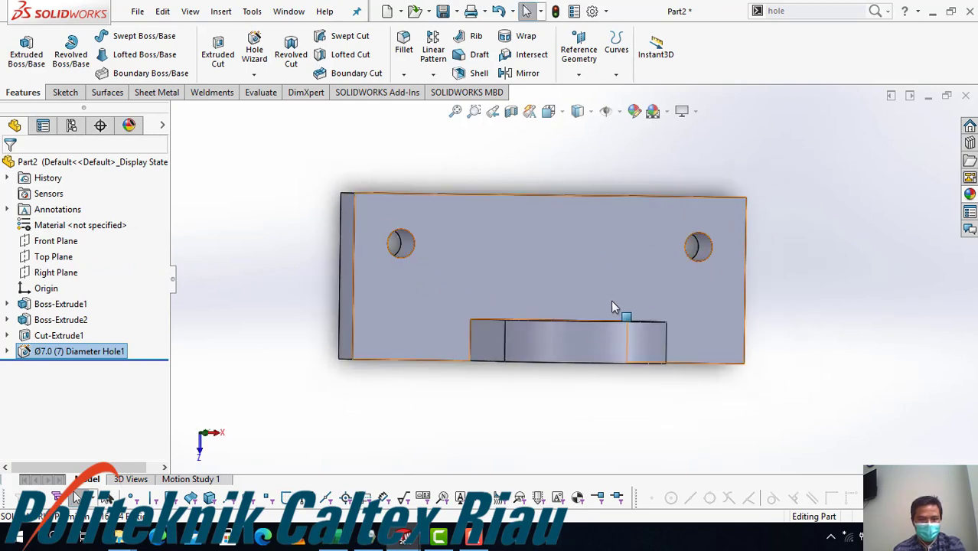
pyautogui.moveTo(604, 311); pyautogui.dragTo(556, 226, button='middle')
# Read the Counterbore Hole instructions in Adobe Reader, and in SOLIDWORKS start a new Hole Wizard feature with the Counterbore hole type
pyautogui.hotkey('alt', 'Tab')
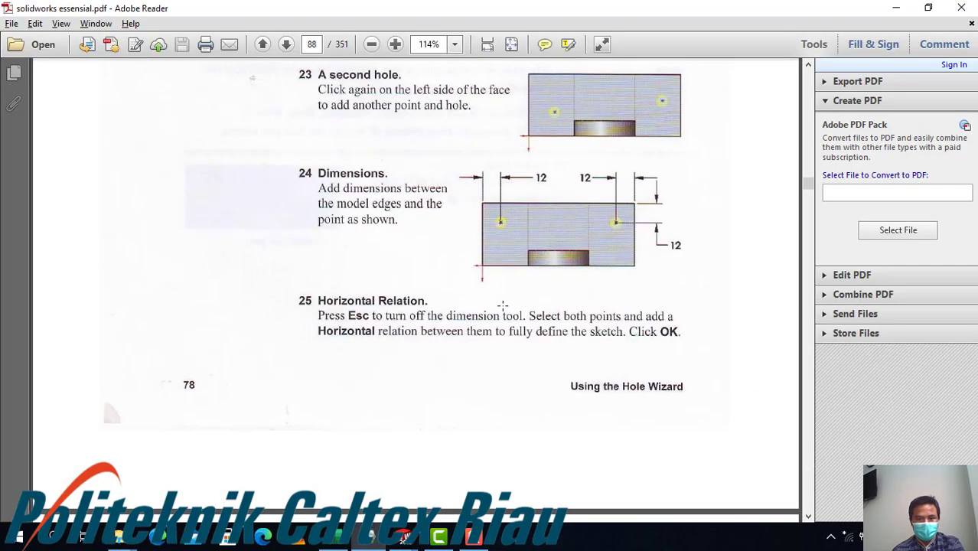
pyautogui.scroll(-5, 503, 305)
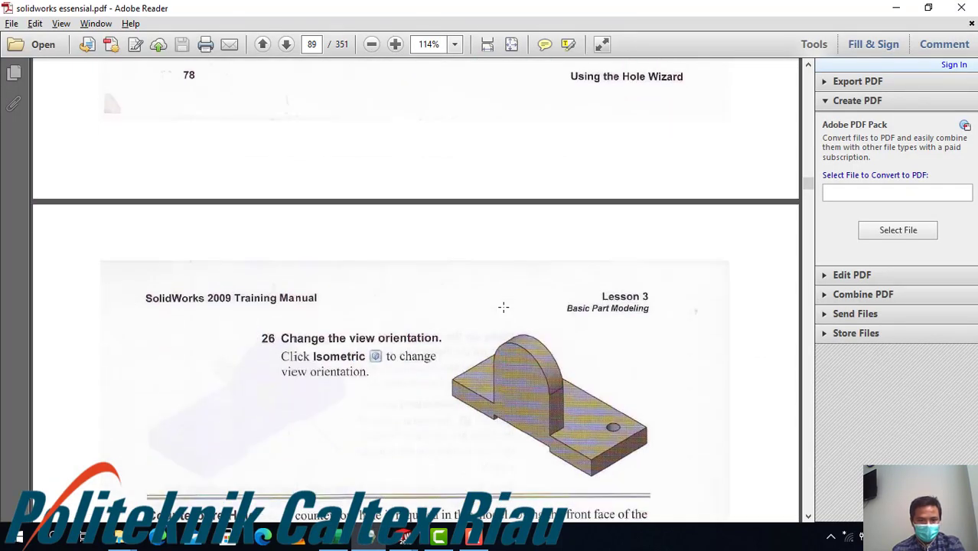
pyautogui.scroll(-5, 555, 344)
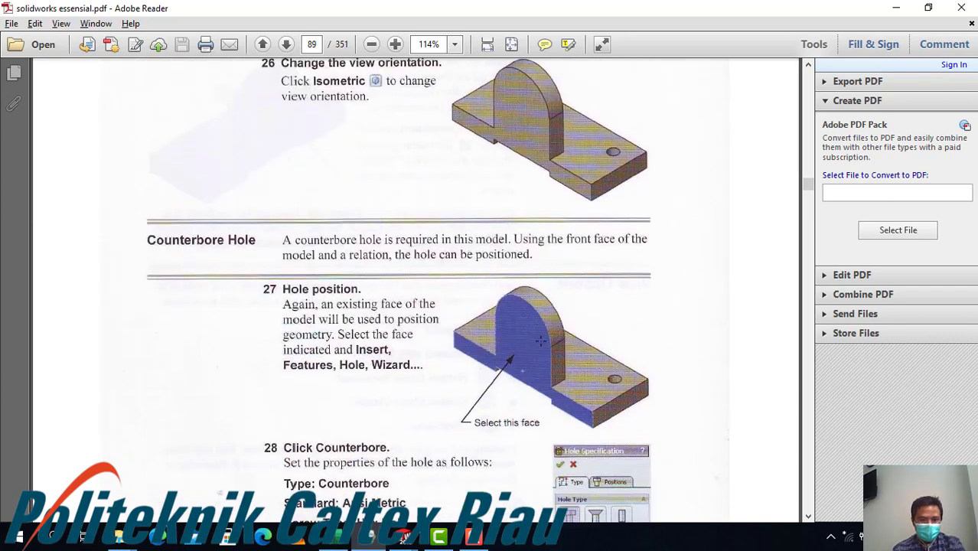
pyautogui.scroll(-3, 433, 440)
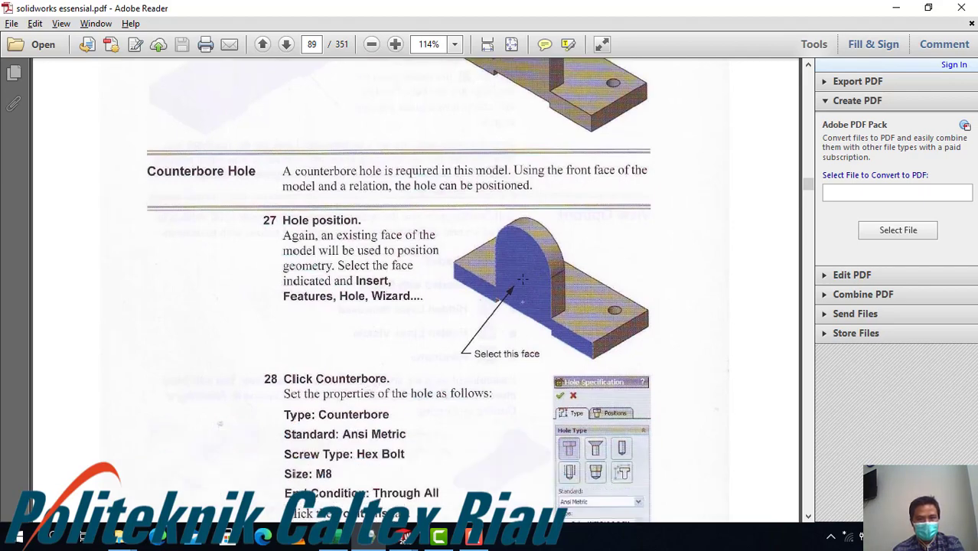
pyautogui.hotkey('alt', 'Tab')
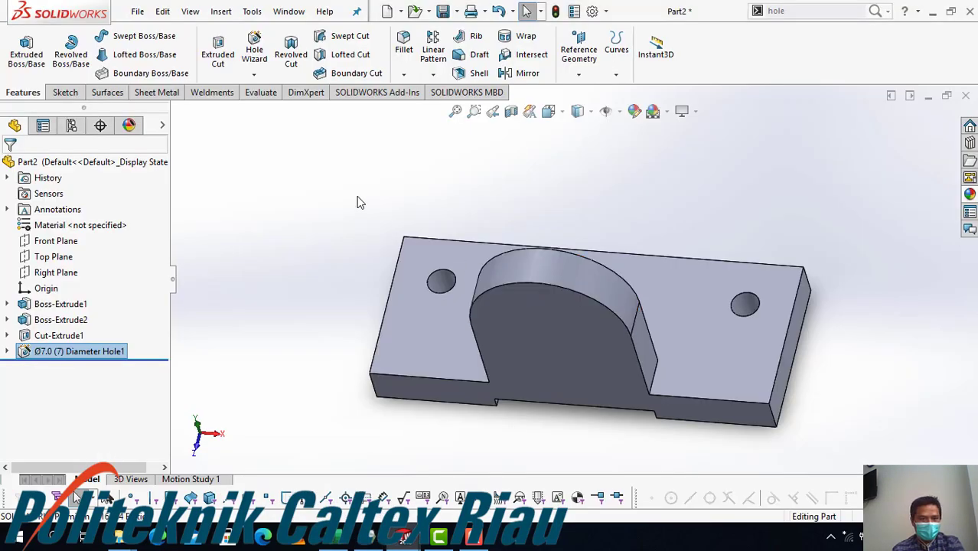
pyautogui.click(253, 77)
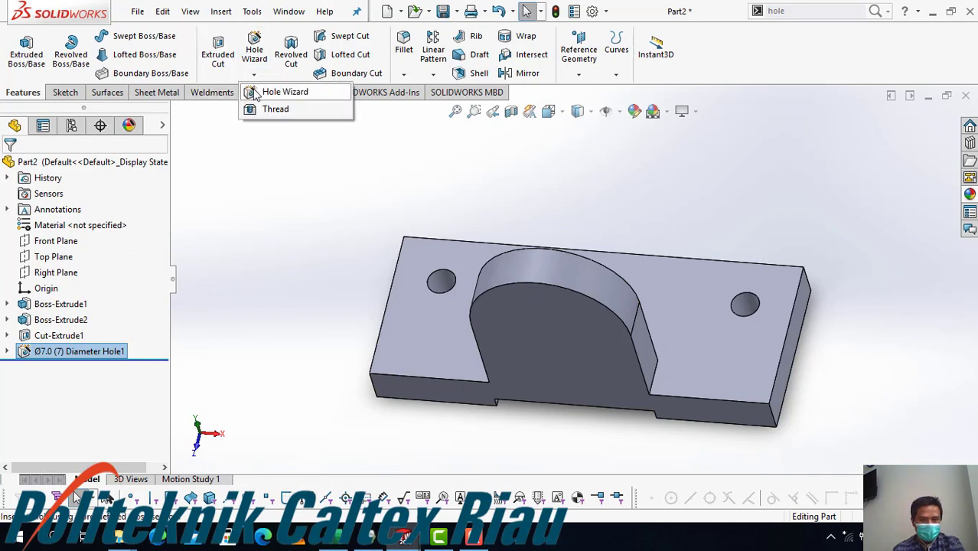
pyautogui.click(279, 92)
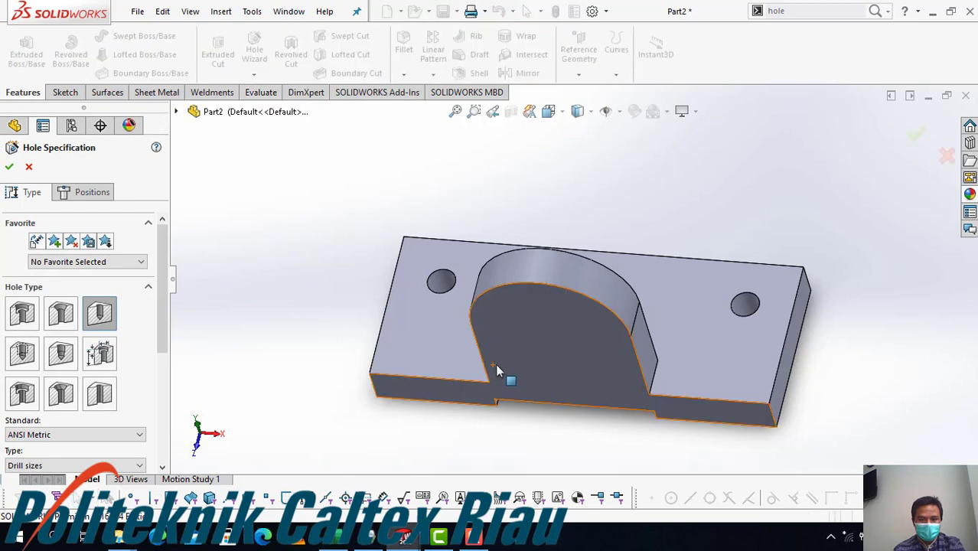
pyautogui.moveTo(509, 376); pyautogui.dragTo(494, 306, button='middle')
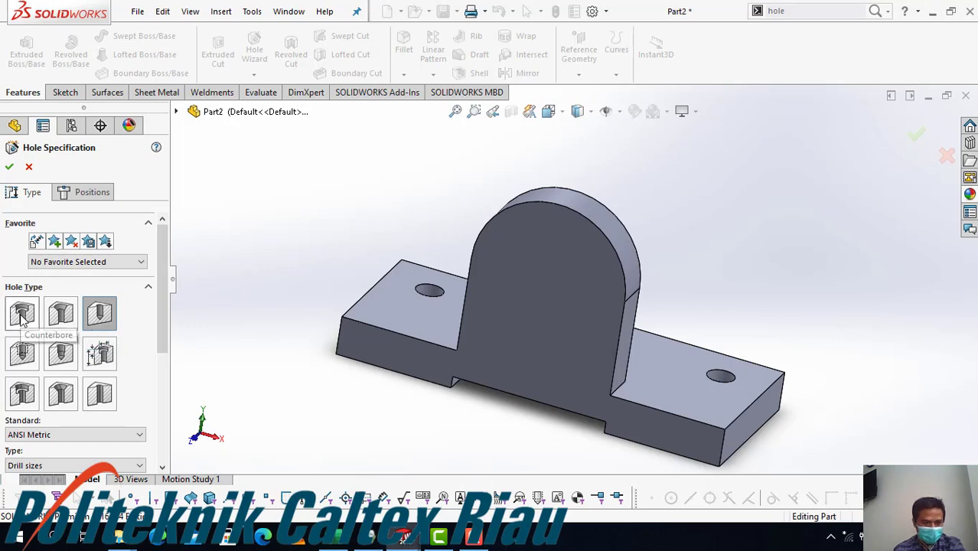
pyautogui.click(23, 315)
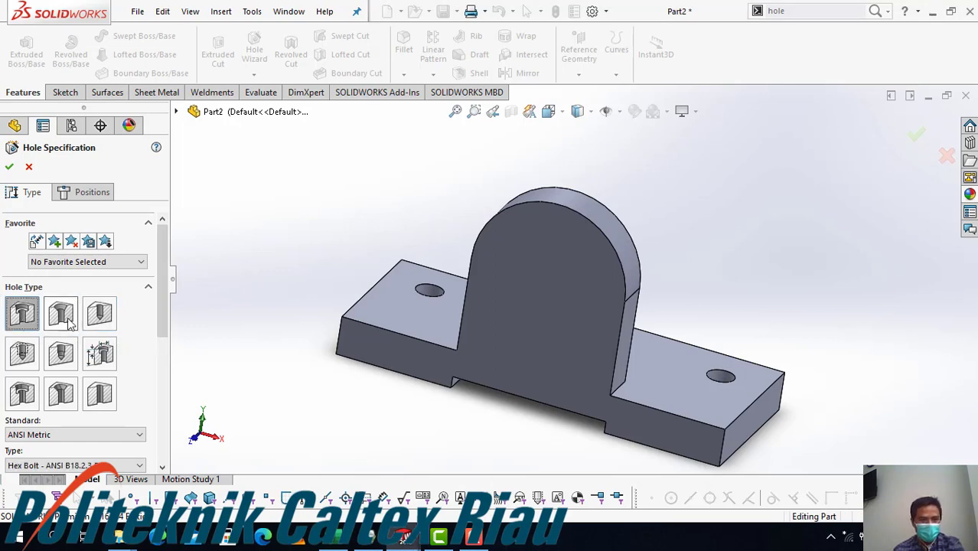
# Compare the counterbore's standard, screw type, size and end condition with the manual in Adobe Reader, and in SOLIDWORKS set its size to M8
pyautogui.scroll(-3, 98, 360)
pyautogui.hotkey('alt', 'Tab')
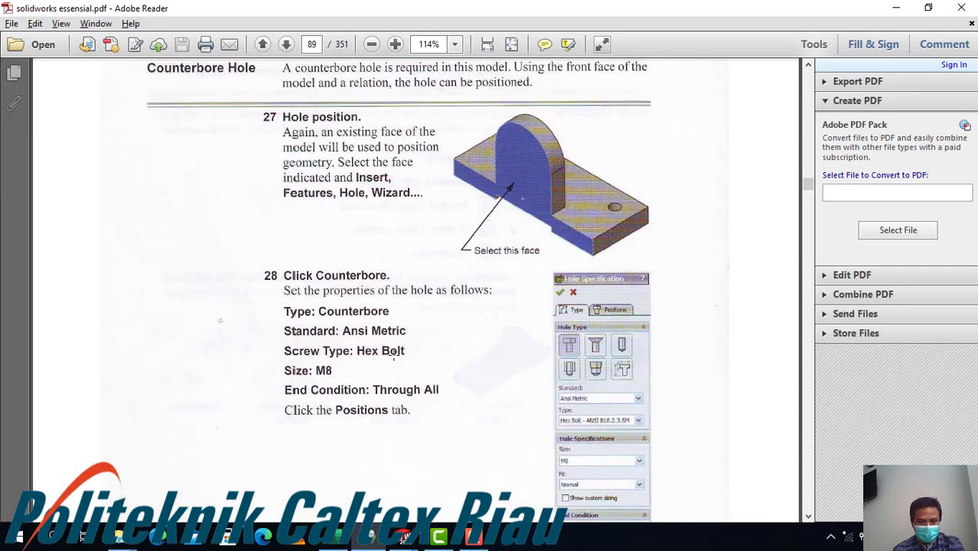
pyautogui.hotkey('alt', 'Tab')
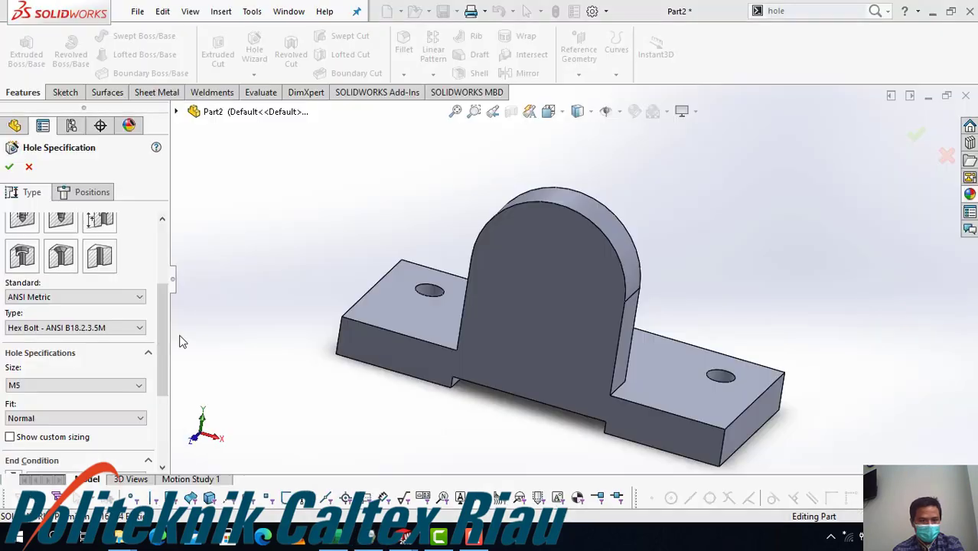
pyautogui.hotkey('alt', 'Tab')
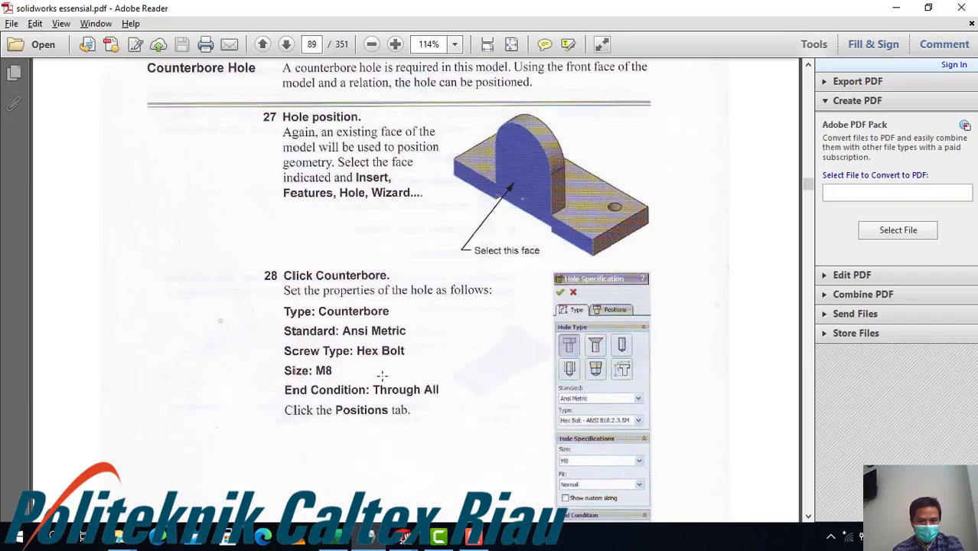
pyautogui.hotkey('alt', 'Tab')
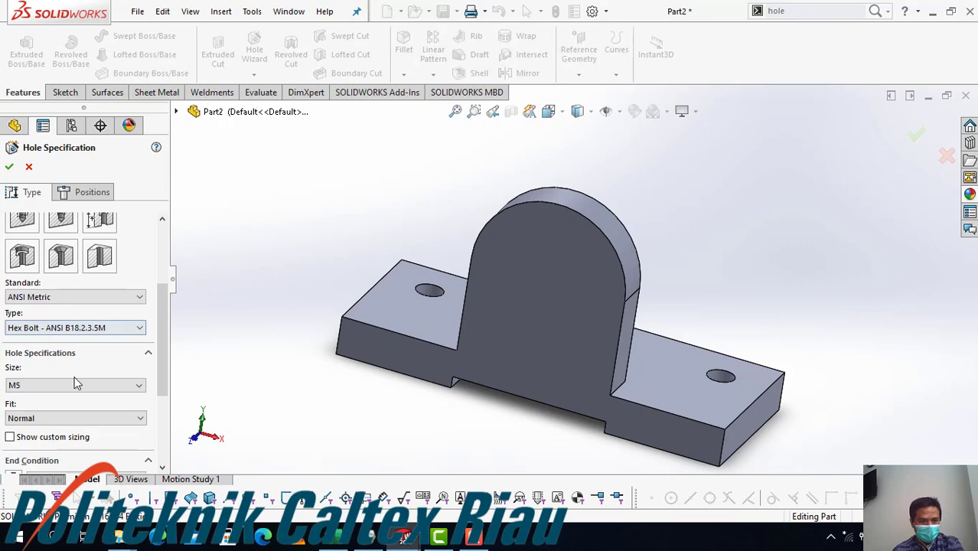
pyautogui.hotkey('alt', 'Tab')
pyautogui.hotkey('alt', 'Tab')
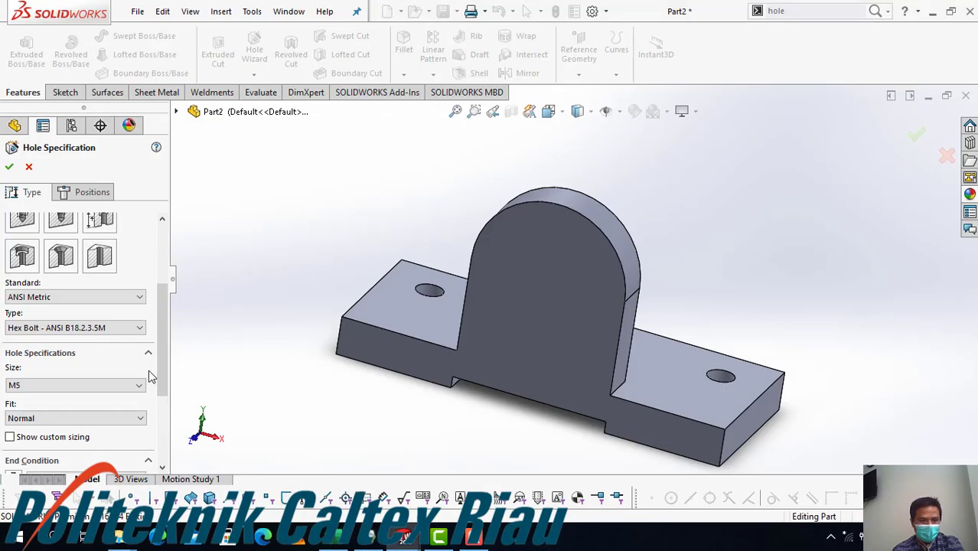
pyautogui.click(127, 385)
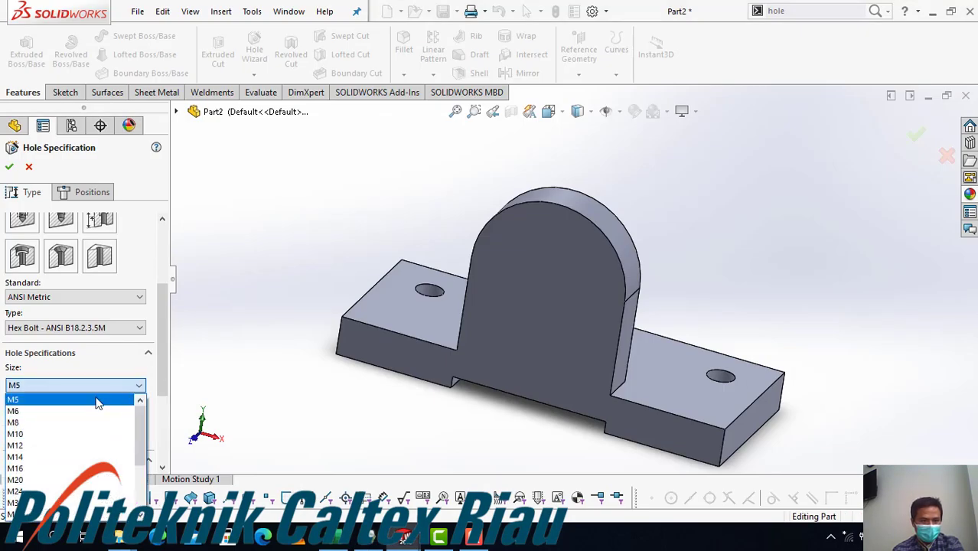
pyautogui.click(54, 423)
pyautogui.hotkey('alt', 'Tab')
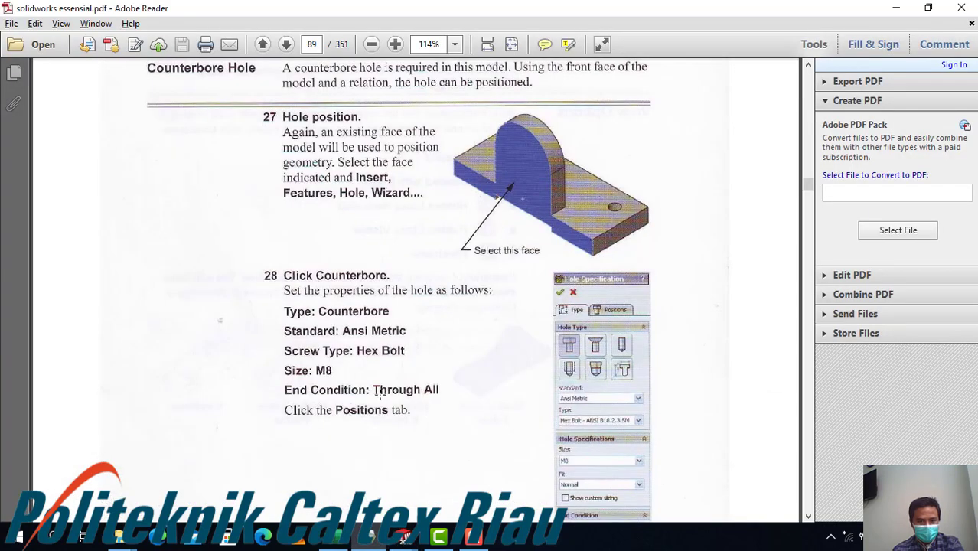
pyautogui.hotkey('alt', 'Tab')
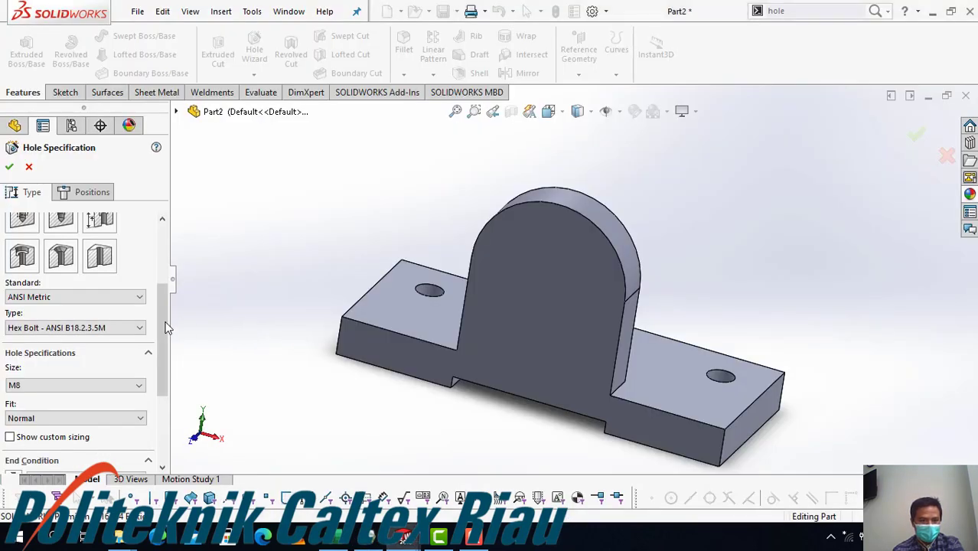
pyautogui.moveTo(163, 325); pyautogui.dragTo(159, 372)
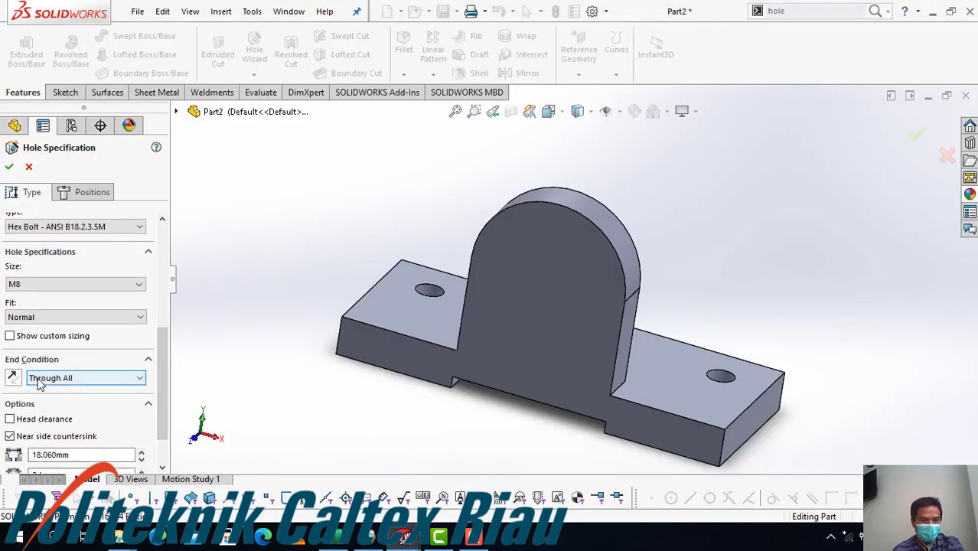
# In Front view, place the counterbore hole at the center of the boss's large arc on the front face and finish the feature
pyautogui.click(84, 192)
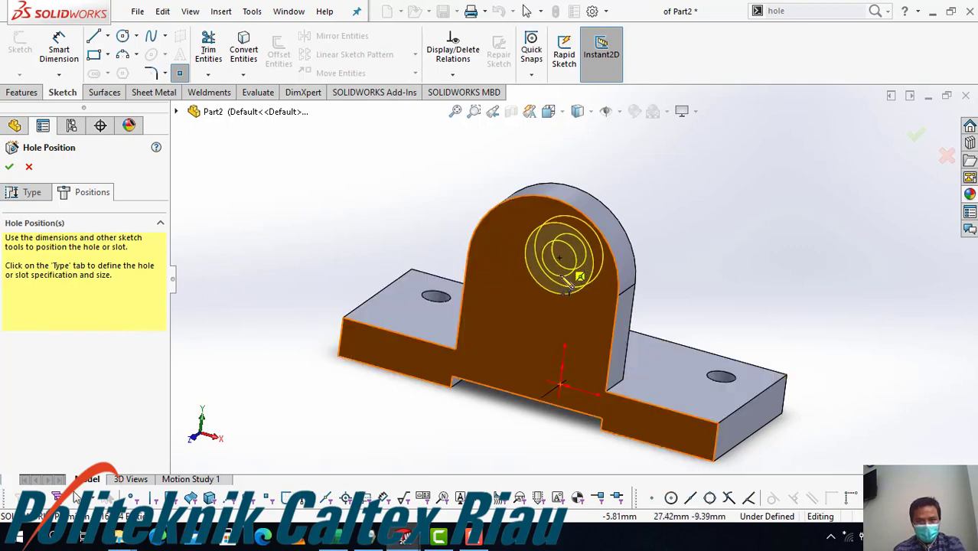
pyautogui.click(557, 115)
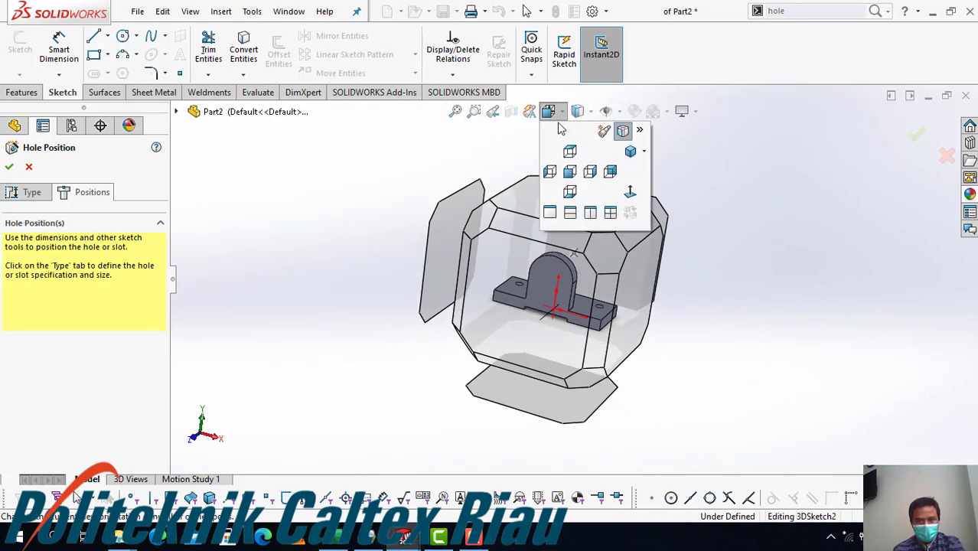
pyautogui.click(569, 172)
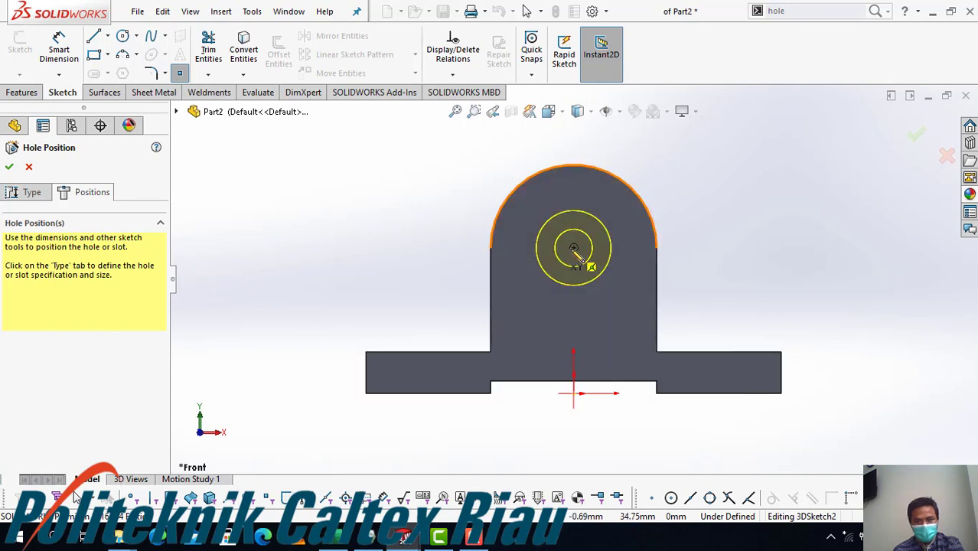
pyautogui.click(574, 250)
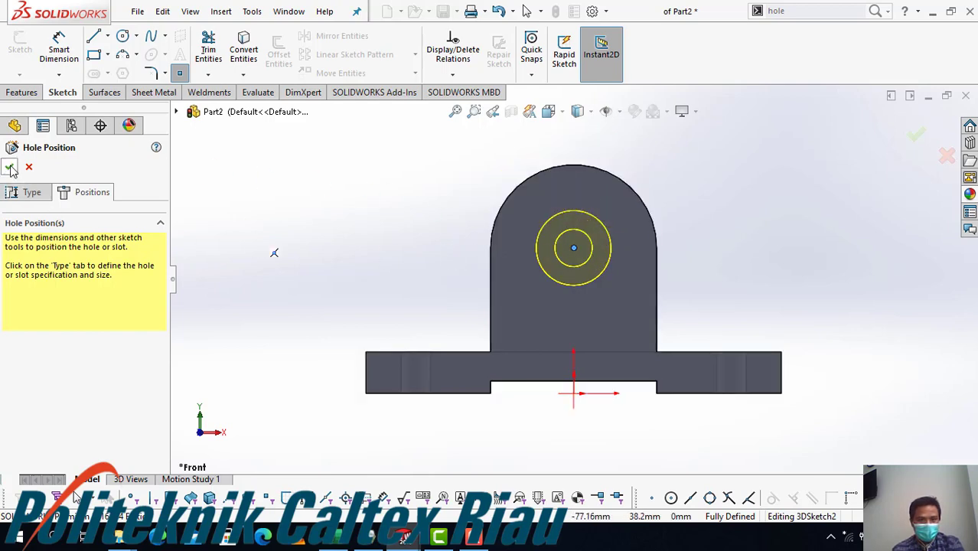
pyautogui.moveTo(458, 225); pyautogui.dragTo(395, 242, button='middle')
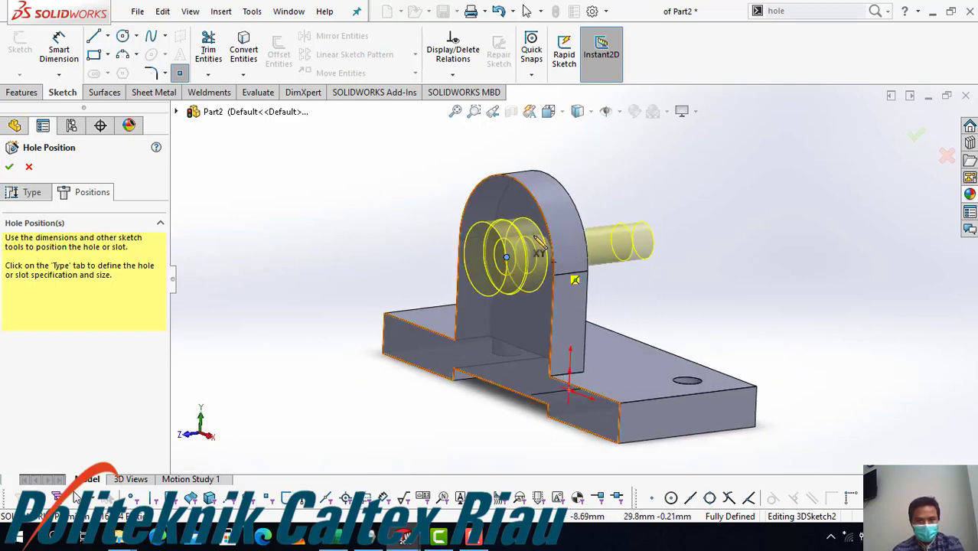
pyautogui.click(9, 167)
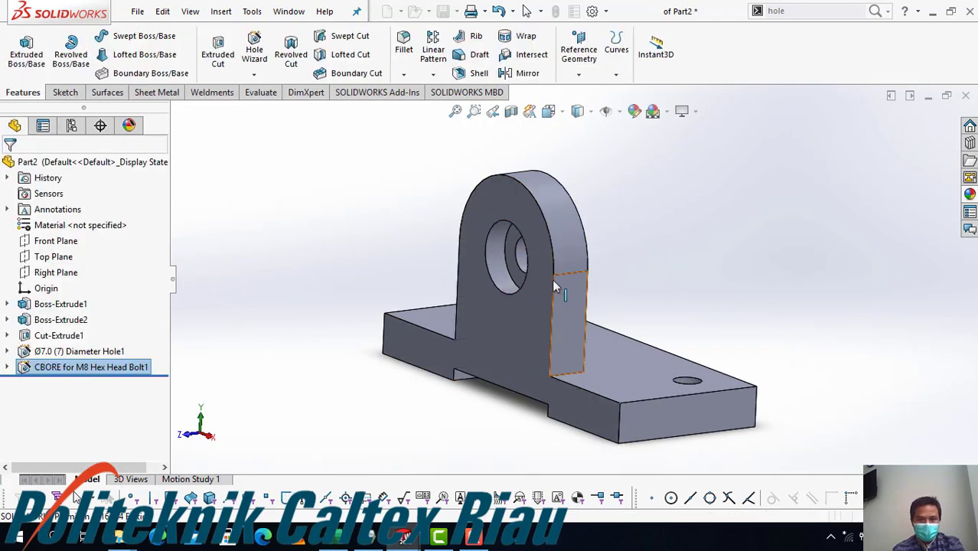
pyautogui.moveTo(531, 290); pyautogui.dragTo(546, 292, button='middle')
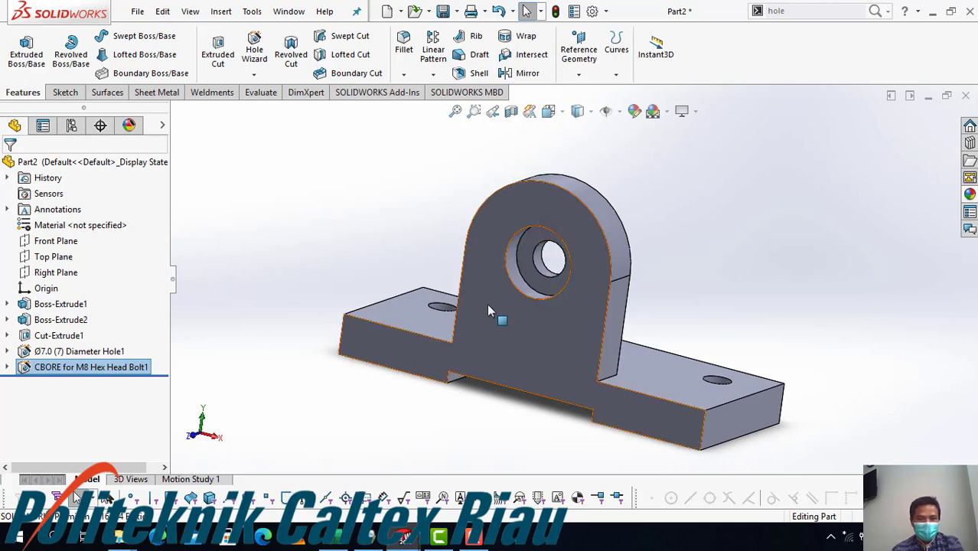
# Switch to Adobe Reader and read the View Options section describing the five display styles
pyautogui.hotkey('alt', 'Tab')
pyautogui.scroll(-4, 480, 324)
pyautogui.scroll(-7, 480, 331)
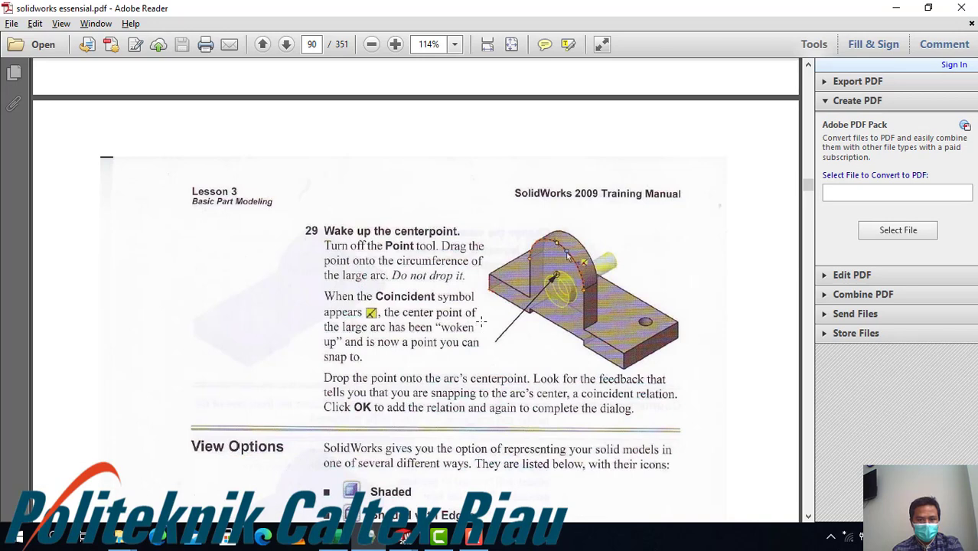
pyautogui.scroll(-8, 481, 321)
pyautogui.scroll(1, 476, 305)
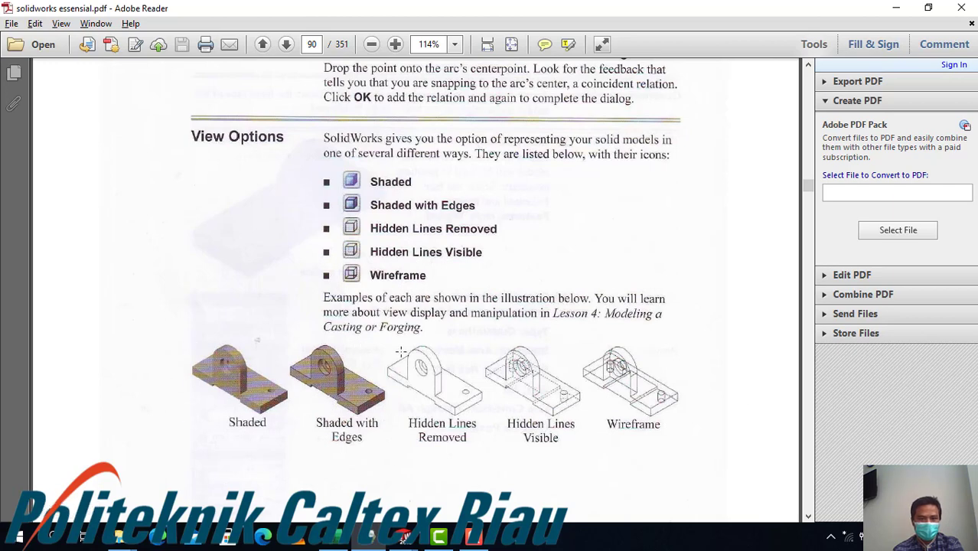
# Switch to SOLIDWORKS and view the part in the Shaded and Hidden Lines Removed display styles
pyautogui.hotkey('alt', 'Tab')
pyautogui.moveTo(536, 260); pyautogui.dragTo(562, 249, button='middle')
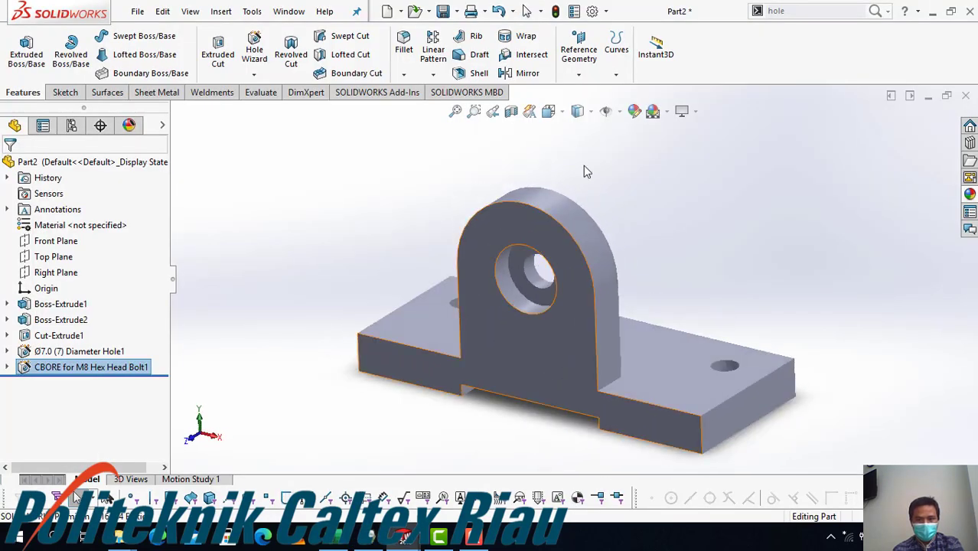
pyautogui.click(579, 111)
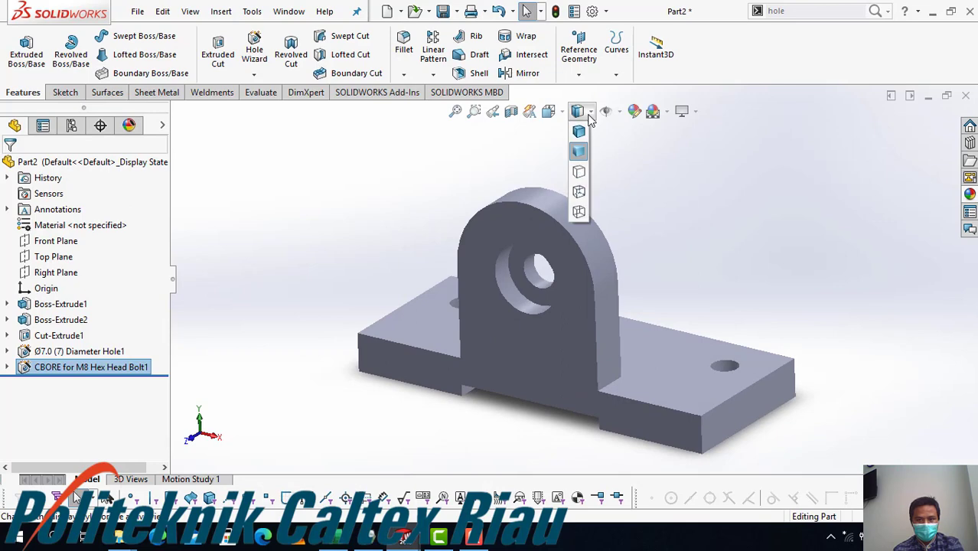
pyautogui.click(579, 173)
pyautogui.moveTo(601, 276)
pyautogui.mouseDown(button='middle')
pyautogui.moveTo(514, 239)
pyautogui.moveTo(574, 215)
pyautogui.moveTo(589, 266)
pyautogui.moveTo(560, 246)
pyautogui.mouseUp(button='middle')
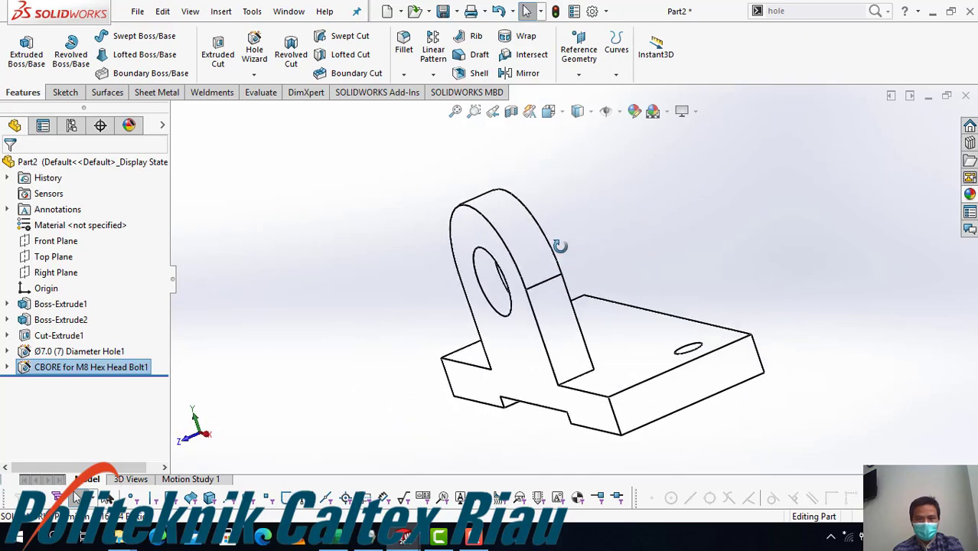
# View the part in the Hidden Lines Visible and Wireframe display styles
pyautogui.click(579, 111)
pyautogui.click(581, 190)
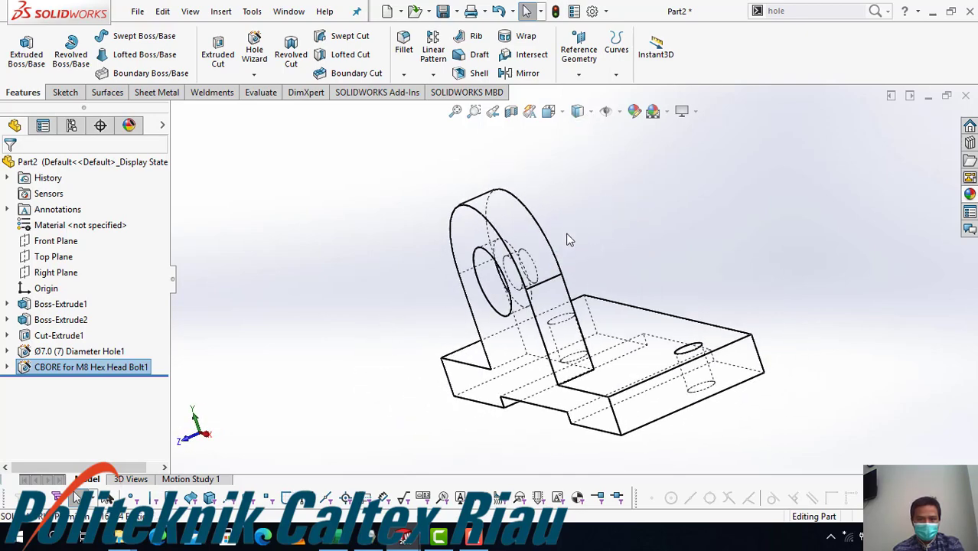
pyautogui.moveTo(570, 240)
pyautogui.mouseDown(button='middle')
pyautogui.moveTo(683, 299)
pyautogui.moveTo(688, 203)
pyautogui.moveTo(589, 239)
pyautogui.moveTo(587, 225)
pyautogui.mouseUp(button='middle')
pyautogui.click(579, 111)
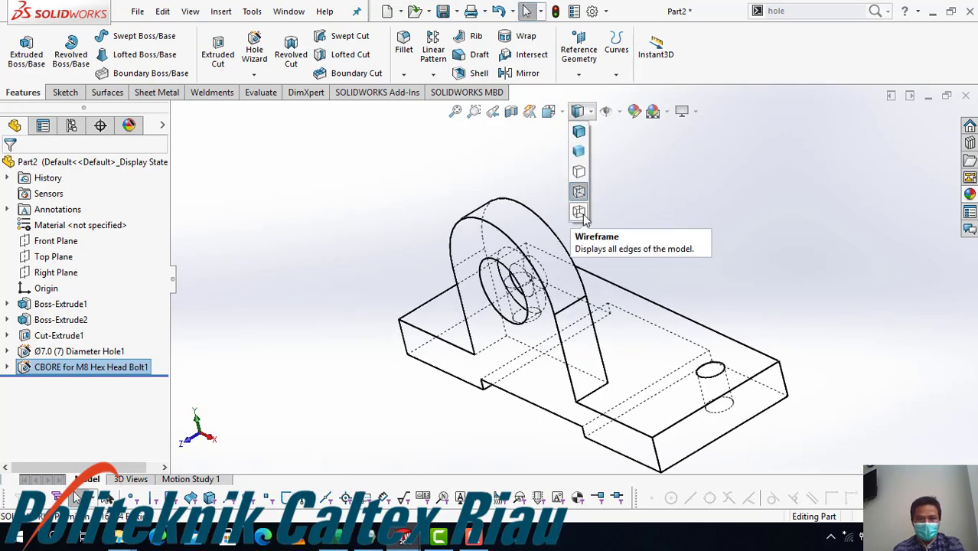
pyautogui.click(579, 212)
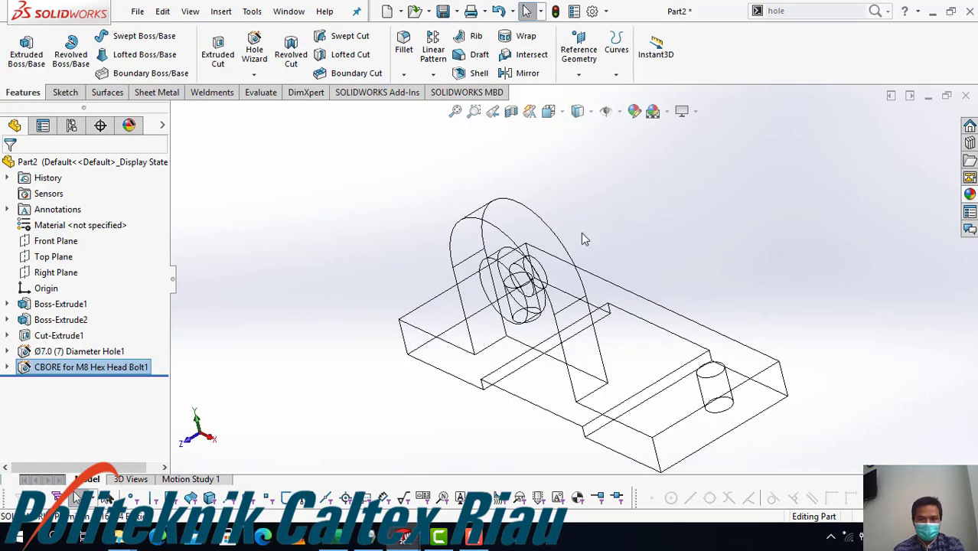
pyautogui.moveTo(585, 275); pyautogui.dragTo(604, 281, button='middle')
# Restore the Shaded With Edges display style for the part
pyautogui.click(579, 111)
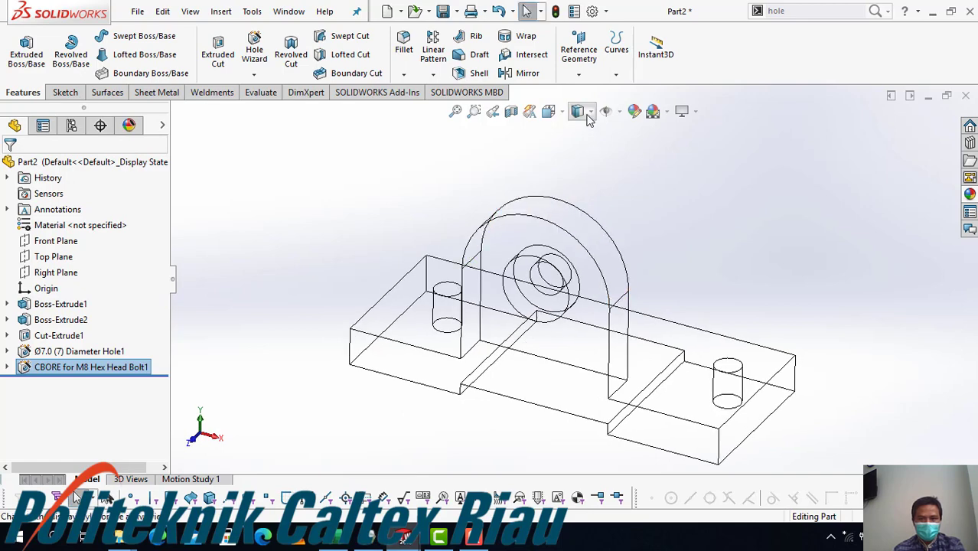
pyautogui.click(581, 141)
pyautogui.moveTo(555, 250); pyautogui.dragTo(543, 272, button='middle')
# Read the Insert Fillet and Edge selection instructions in the manual in Adobe Reader
pyautogui.hotkey('alt', 'Tab')
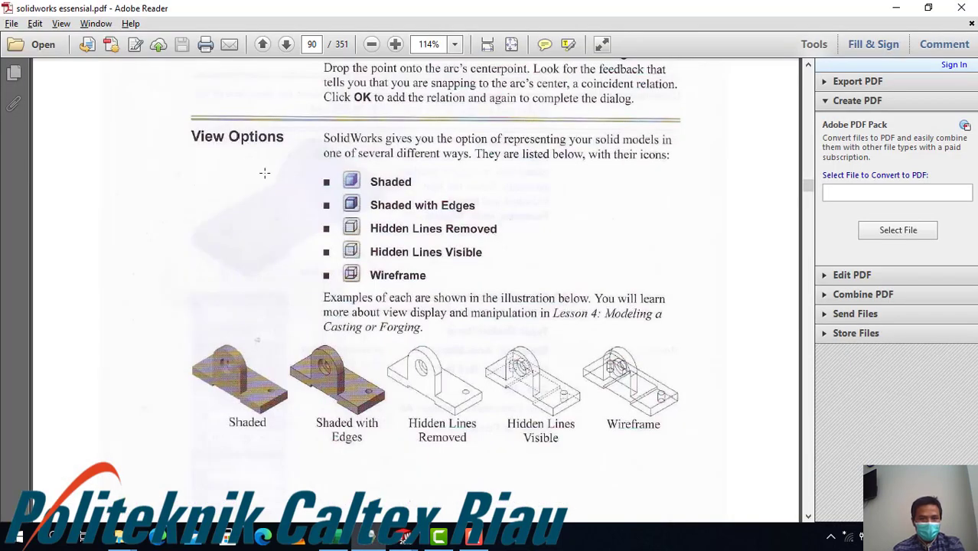
pyautogui.scroll(-15, 247, 183)
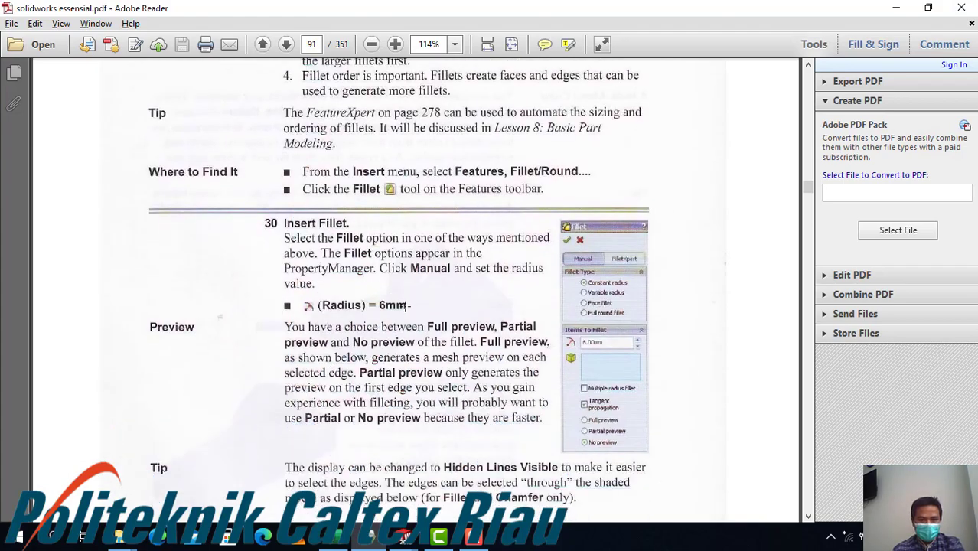
pyautogui.scroll(-15, 397, 306)
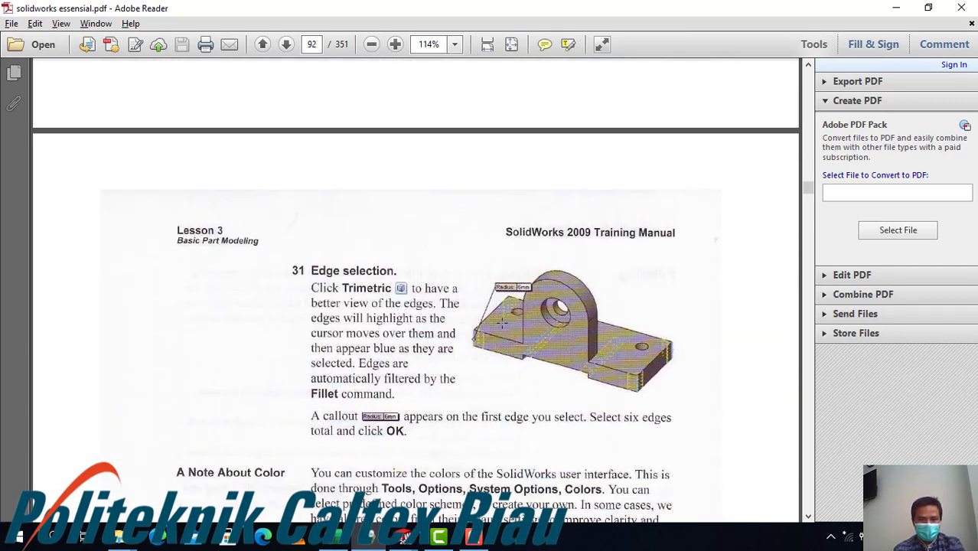
# In SOLIDWORKS, start a constant-radius Fillet of 6 mm and select three vertical corner edges of the base plate
pyautogui.hotkey('alt', 'Tab')
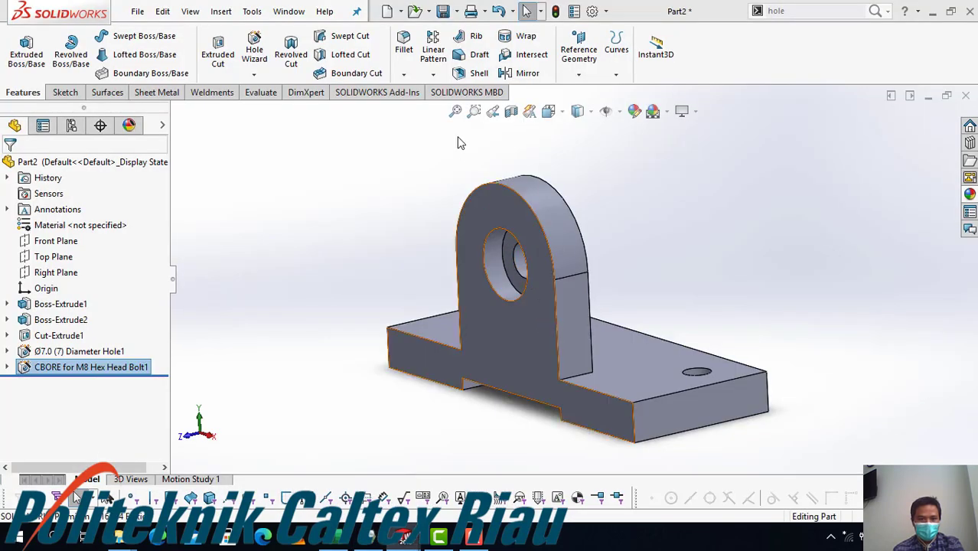
pyautogui.click(403, 74)
pyautogui.click(413, 93)
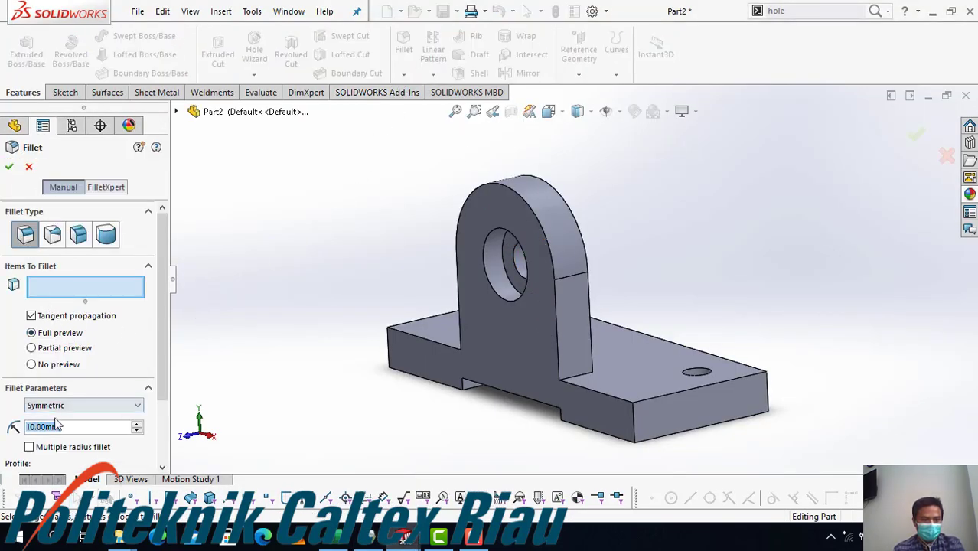
pyautogui.write('6')
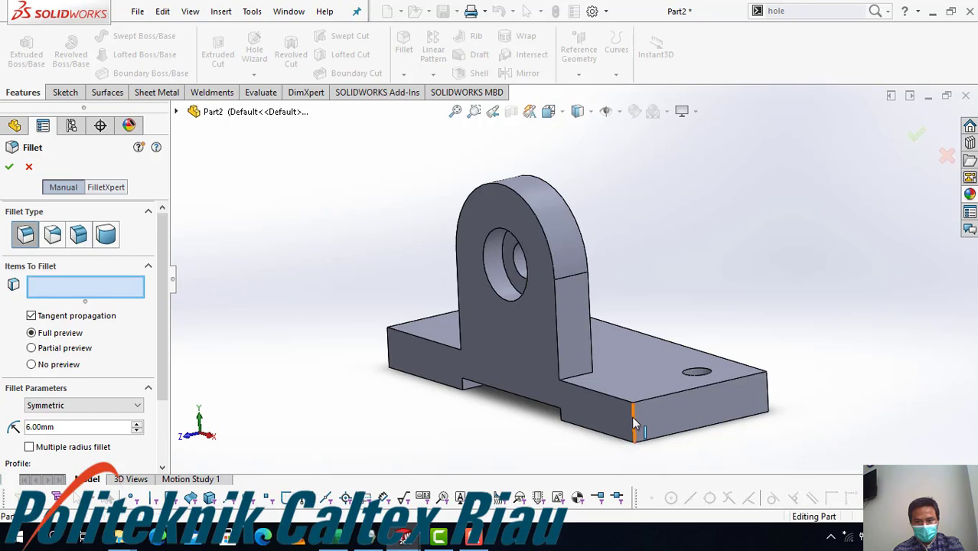
pyautogui.click(632, 419)
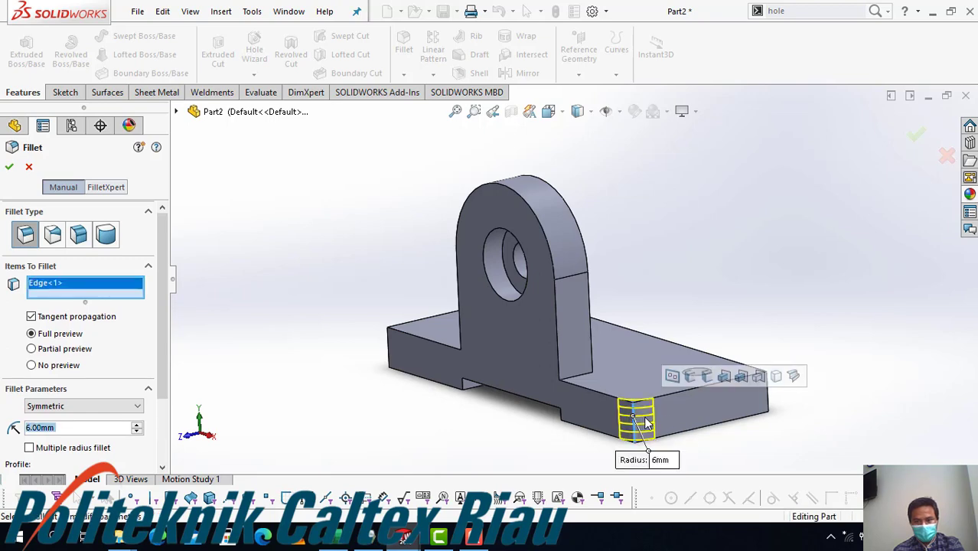
pyautogui.click(769, 401)
pyautogui.moveTo(770, 402); pyautogui.dragTo(549, 446, button='middle')
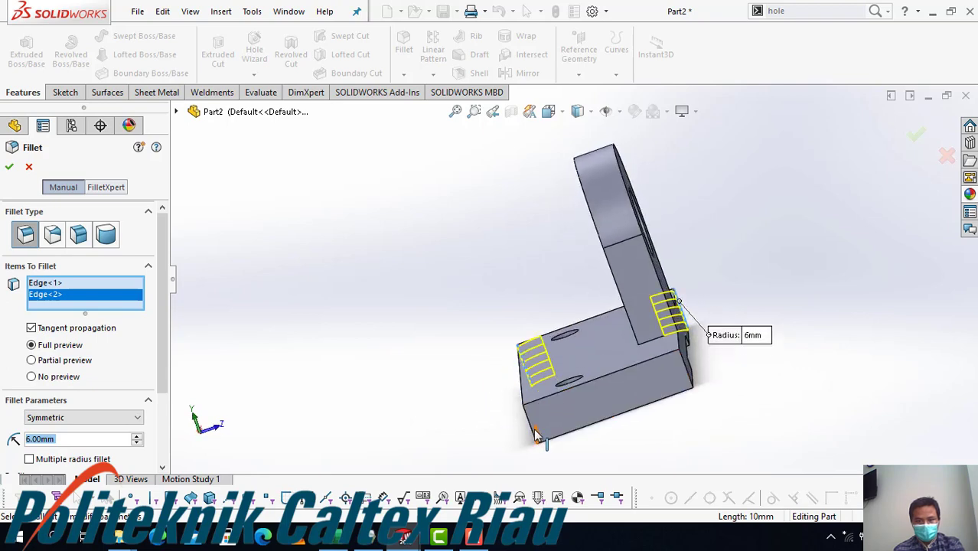
pyautogui.click(539, 429)
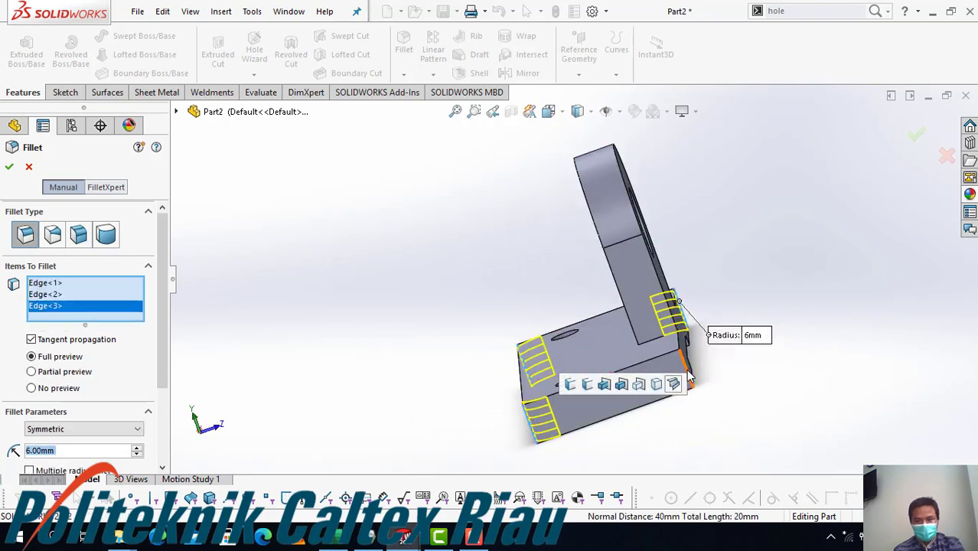
# Check the edge selection in Adobe Reader, and in SOLIDWORKS add the fourth plate corner and the underside slot's two inner edges to the fillet
pyautogui.hotkey('alt', 'Tab')
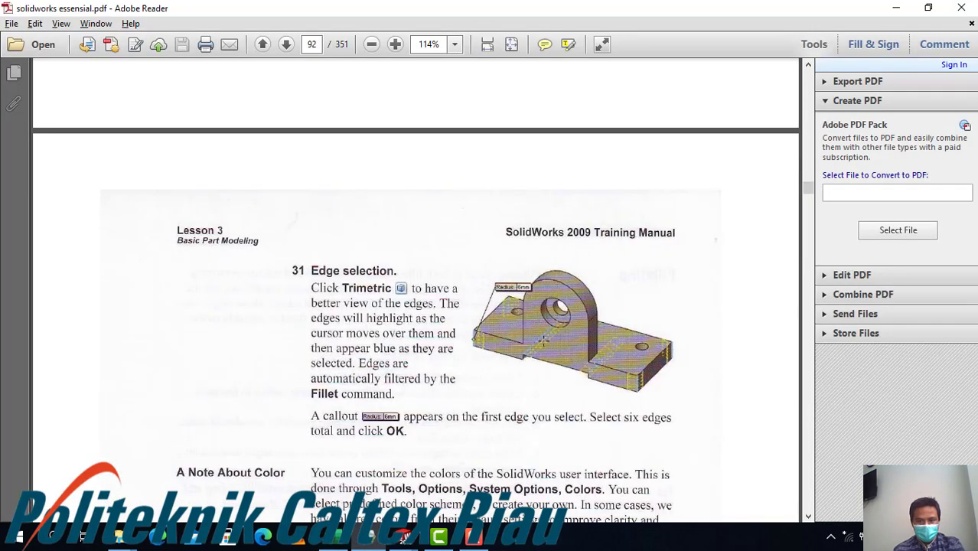
pyautogui.hotkey('alt', 'Tab')
pyautogui.moveTo(557, 433); pyautogui.dragTo(561, 355, button='middle')
pyautogui.click(551, 403)
pyautogui.moveTo(550, 403); pyautogui.dragTo(360, 319, button='middle')
pyautogui.click(641, 375)
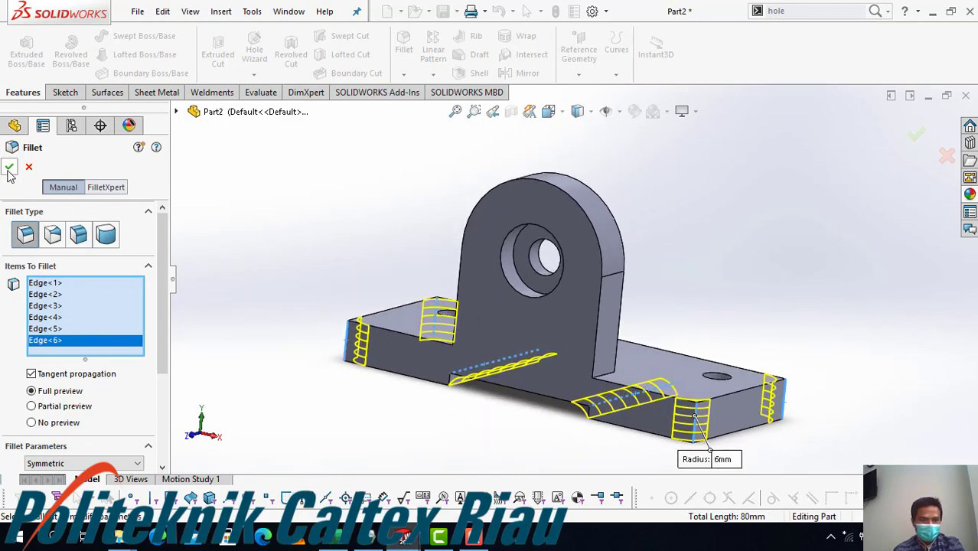
# Compare the six selected edges with the manual in Adobe Reader, and in SOLIDWORKS finish the 6 mm fillet
pyautogui.hotkey('alt', 'Tab')
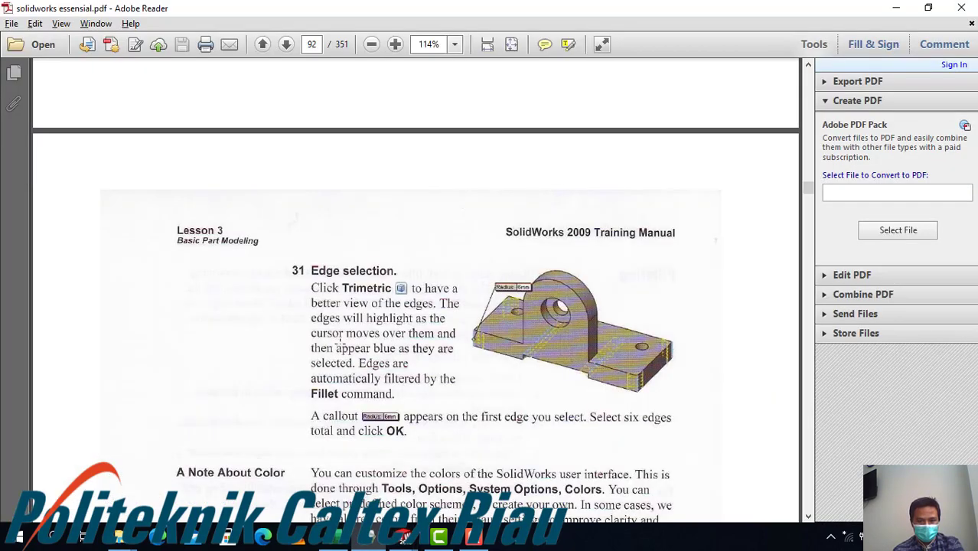
pyautogui.scroll(-3, 386, 310)
pyautogui.hotkey('alt', 'Tab')
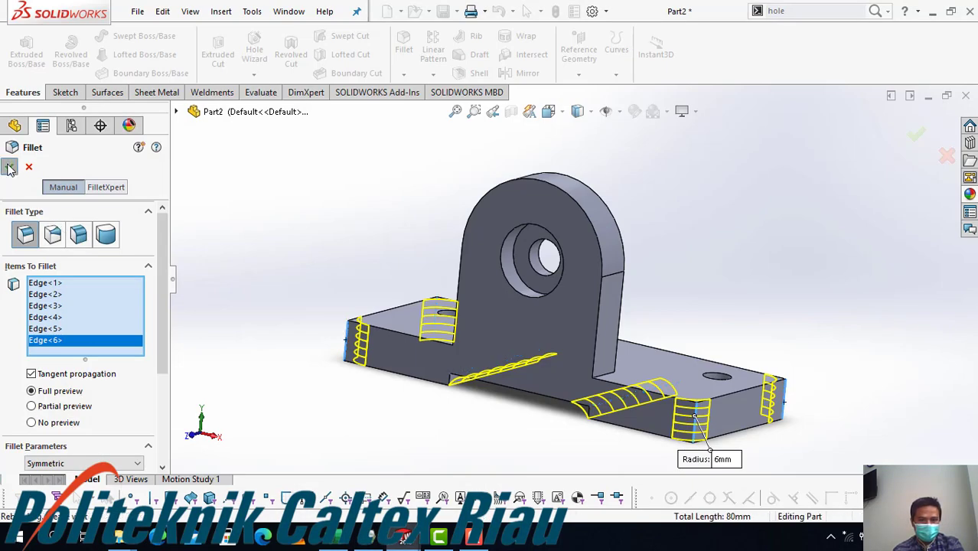
# Read the Recent Command and Fillet Propagation instructions in the manual in Adobe Reader
pyautogui.hotkey('alt', 'Tab')
pyautogui.scroll(-10, 484, 393)
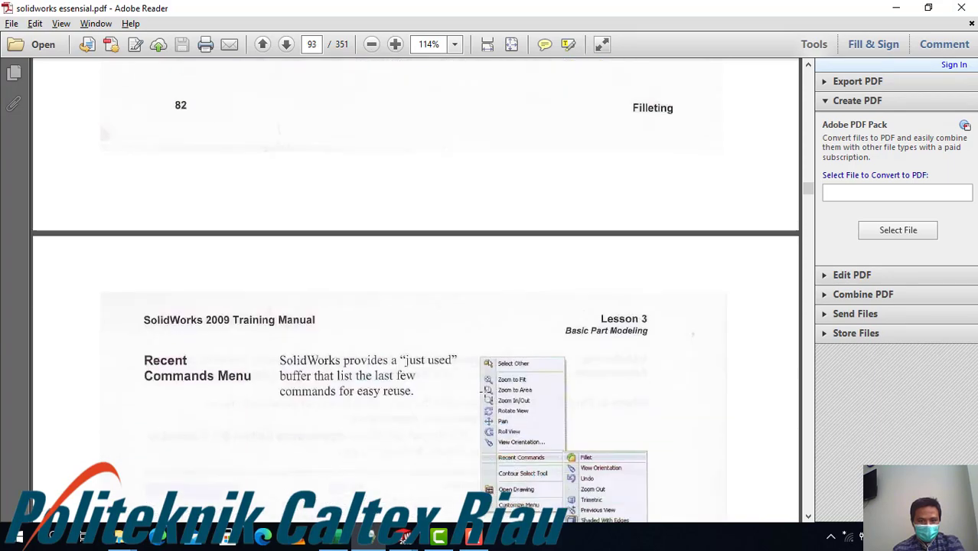
pyautogui.scroll(-4, 484, 393)
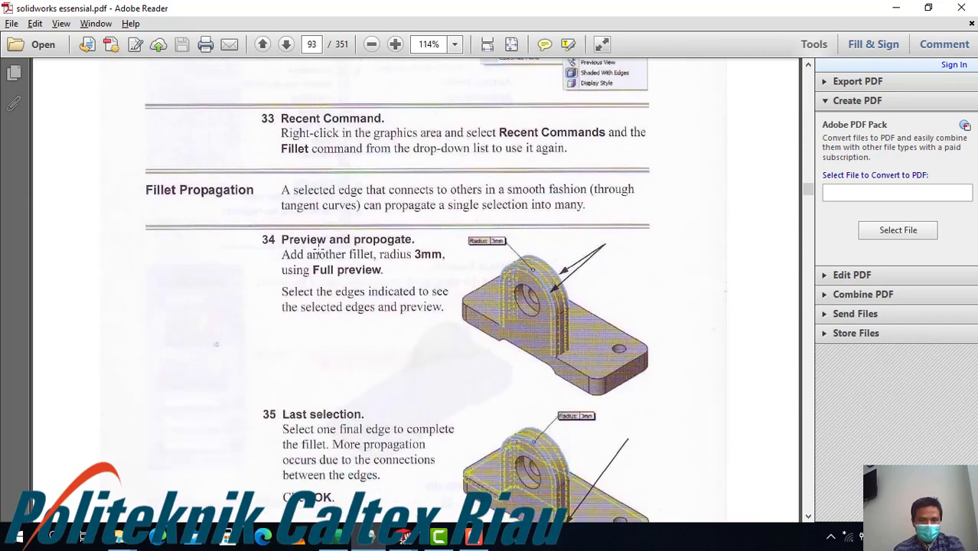
# In SOLIDWORKS, start another constant-radius Fillet with full preview and set its radius to 3 mm
pyautogui.hotkey('alt', 'Tab')
pyautogui.click(404, 74)
pyautogui.click(408, 92)
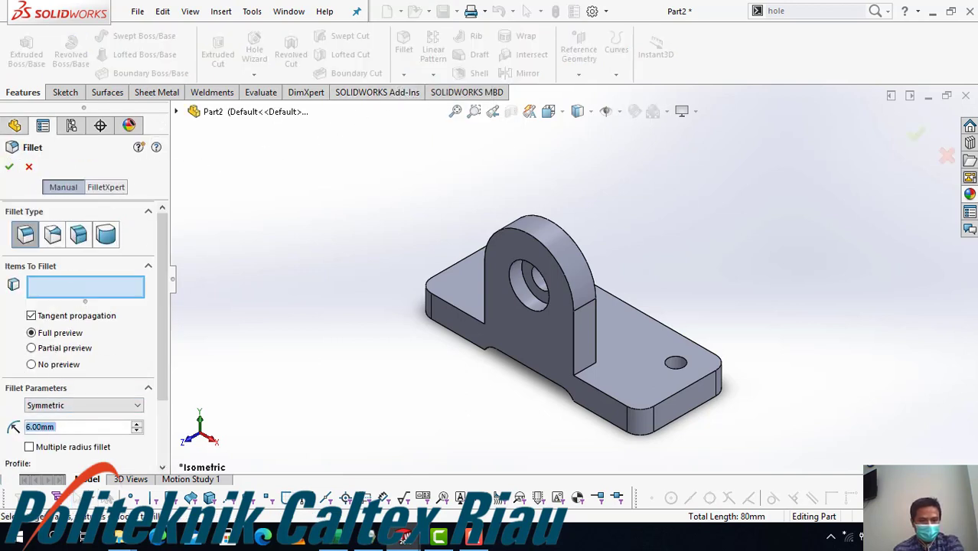
pyautogui.write('3')
pyautogui.press('Return')
# Check the indicated edges in Adobe Reader, and in SOLIDWORKS select the boss's front and rear side edges, its base edge and the plate's top front edge
pyautogui.hotkey('alt', 'Tab')
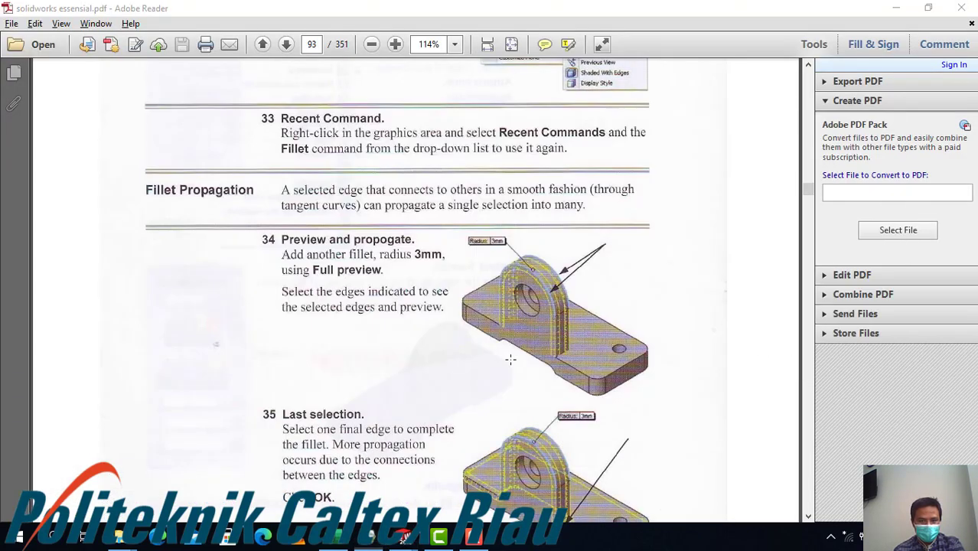
pyautogui.hotkey('alt', 'Tab')
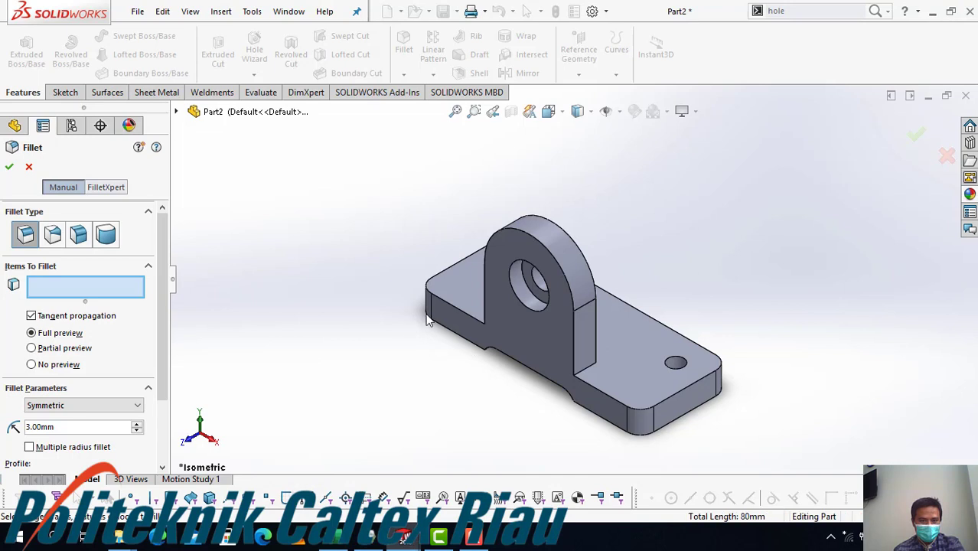
pyautogui.click(577, 356)
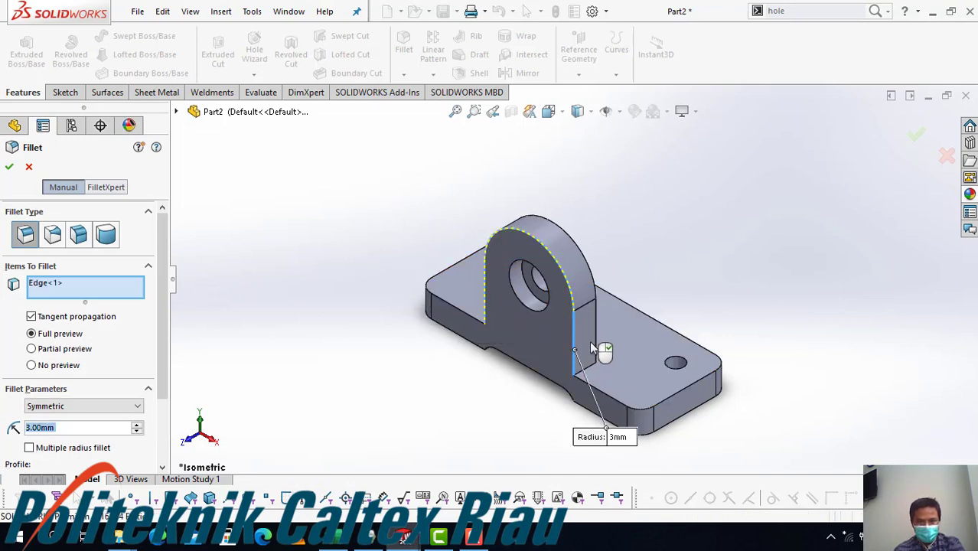
pyautogui.click(599, 340)
pyautogui.scroll(-8, 599, 340)
pyautogui.click(569, 323)
pyautogui.click(567, 320)
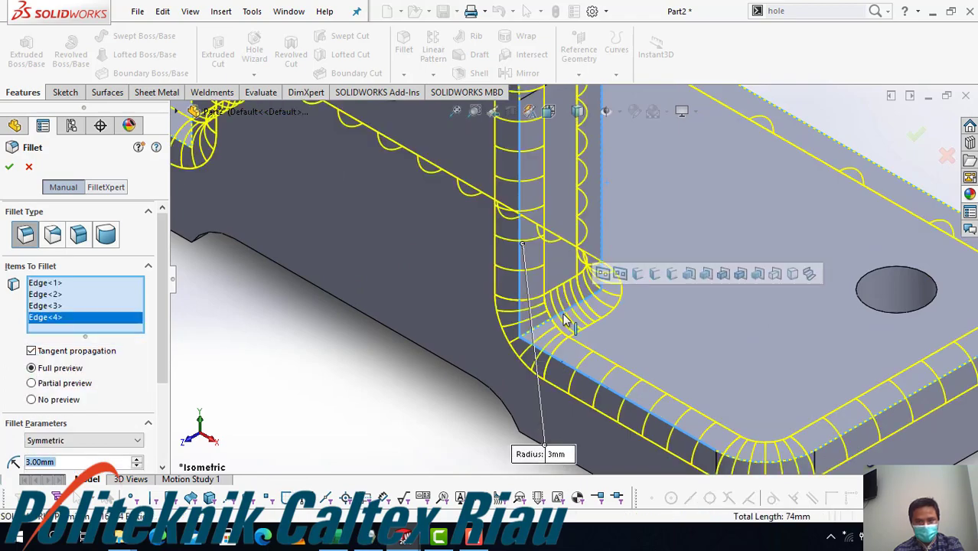
pyautogui.scroll(5, 567, 320)
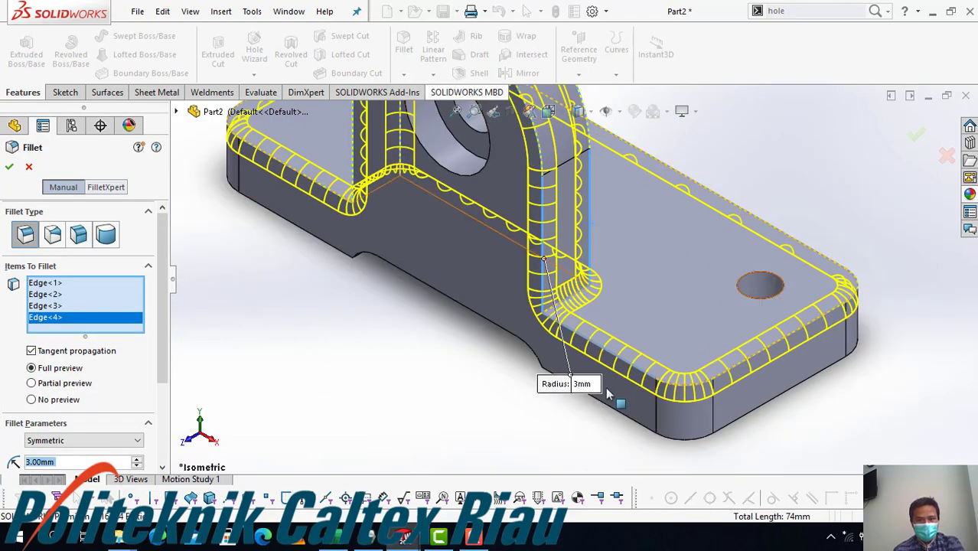
# Compare the fillet preview with the manual in Adobe Reader, and in SOLIDWORKS finish the 3 mm fillet and inspect it
pyautogui.hotkey('alt', 'Tab')
pyautogui.scroll(1, 566, 409)
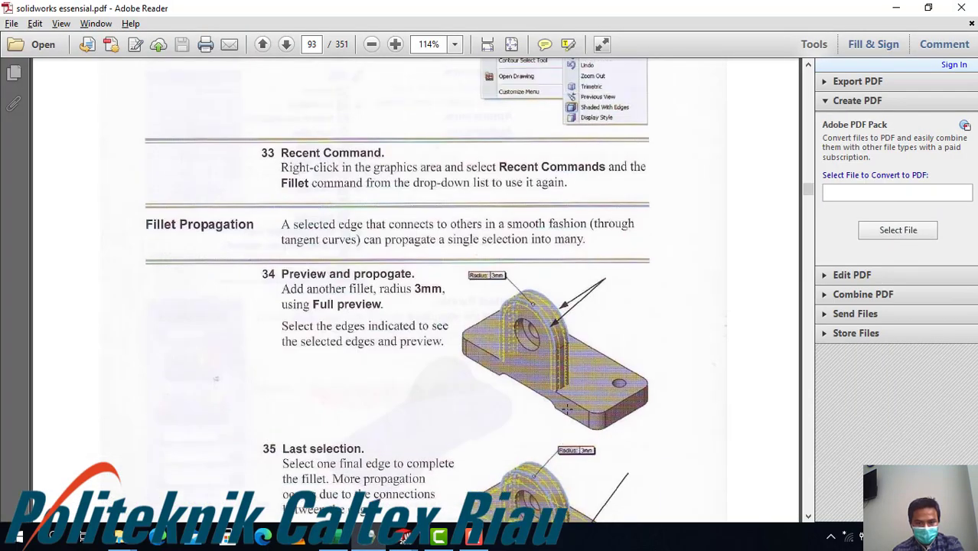
pyautogui.hotkey('alt', 'Tab')
pyautogui.scroll(-5, 549, 313)
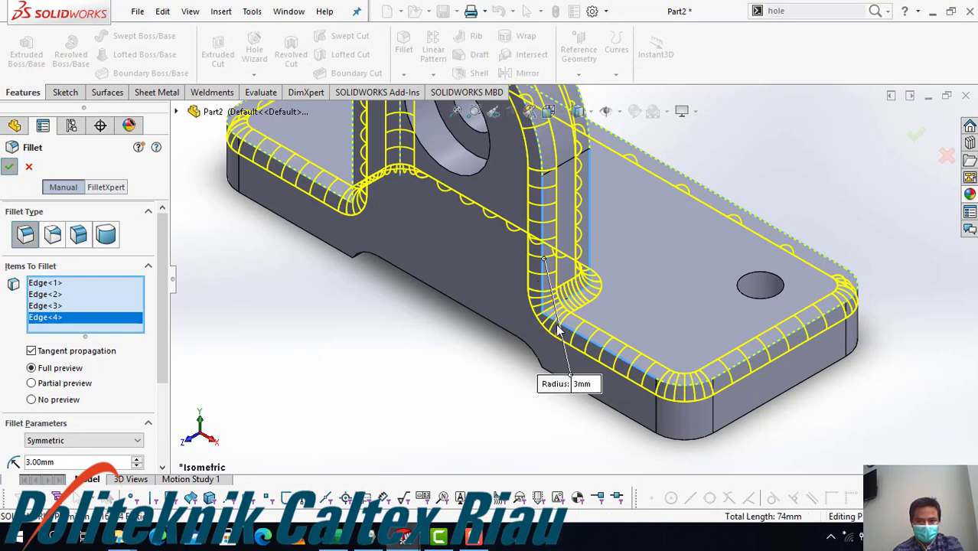
pyautogui.press('Return')
pyautogui.scroll(4, 560, 321)
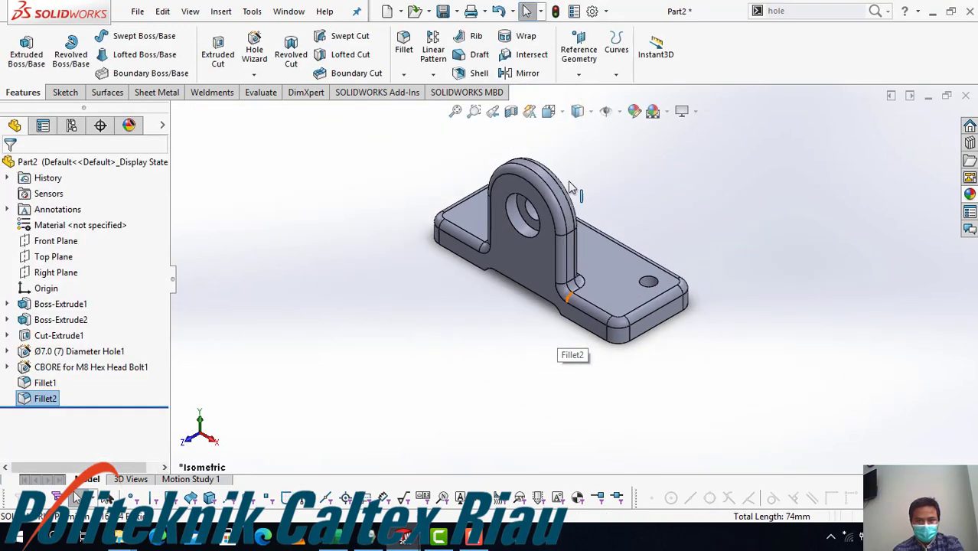
pyautogui.scroll(-5, 572, 188)
pyautogui.scroll(3, 574, 299)
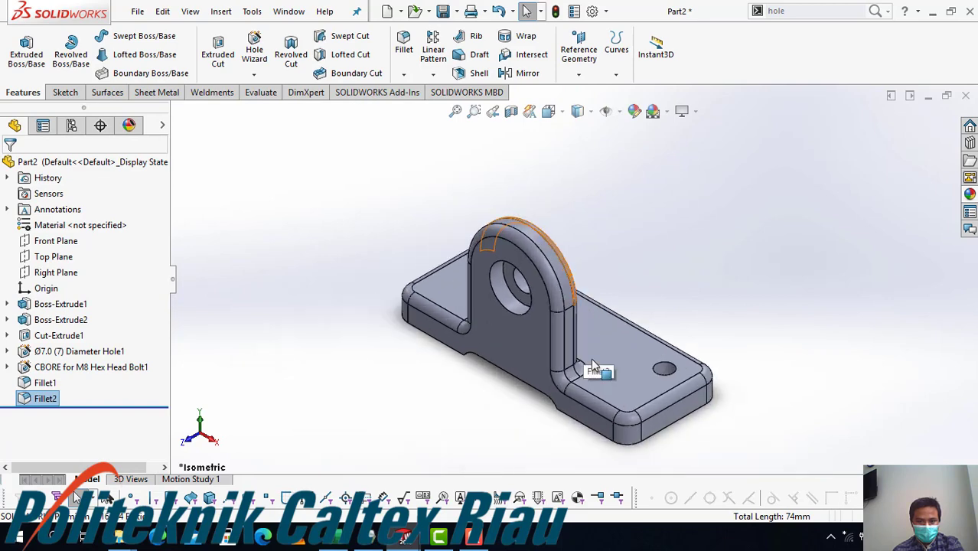
# Read the Appearances introduction and the Appearance and Select Swatch instructions in the manual in Adobe Reader
pyautogui.hotkey('alt', 'Tab')
pyautogui.scroll(-10, 592, 353)
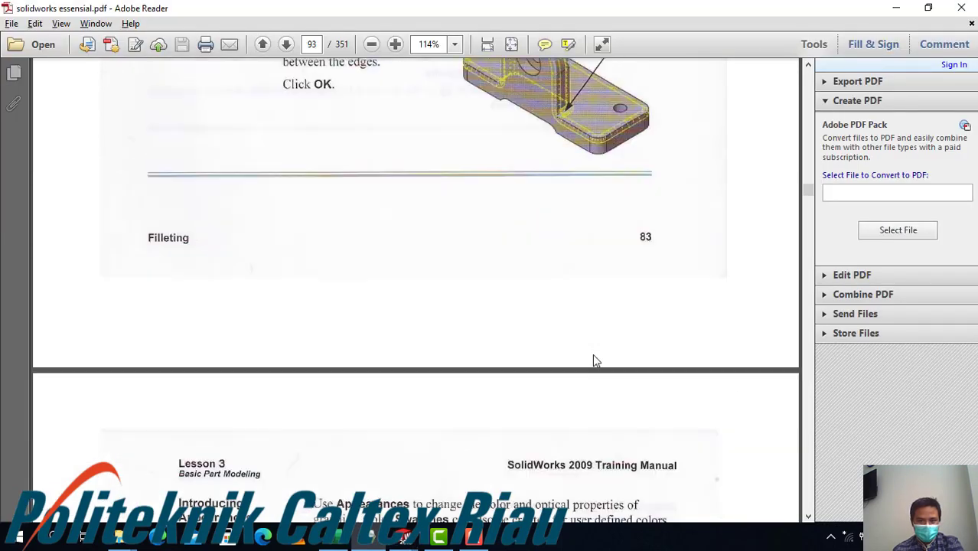
pyautogui.scroll(-3, 593, 349)
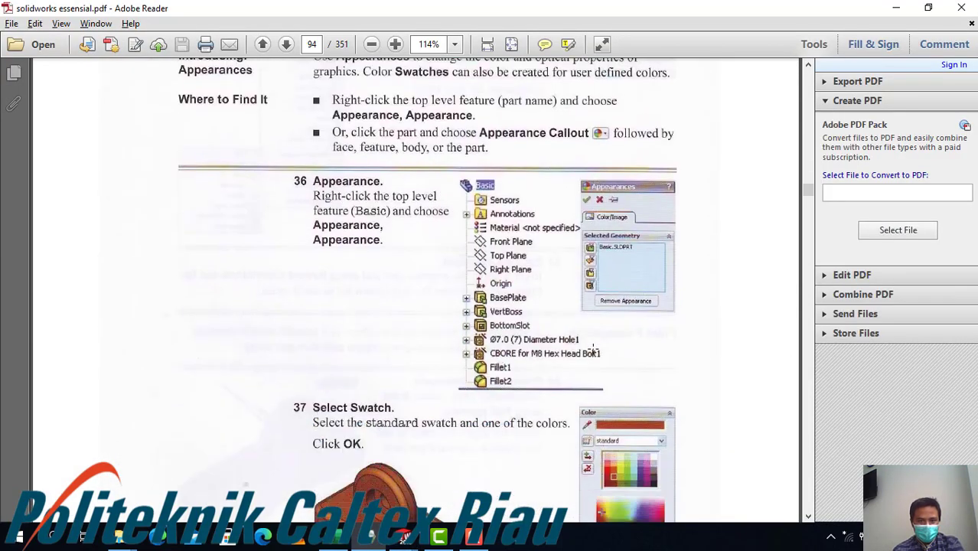
pyautogui.scroll(1, 593, 349)
pyautogui.scroll(2, 593, 349)
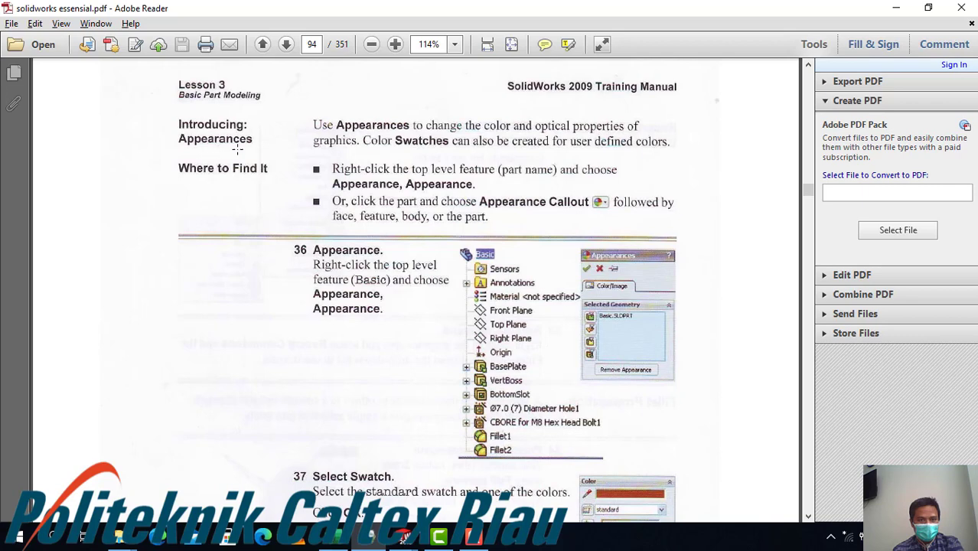
pyautogui.scroll(-5, 448, 371)
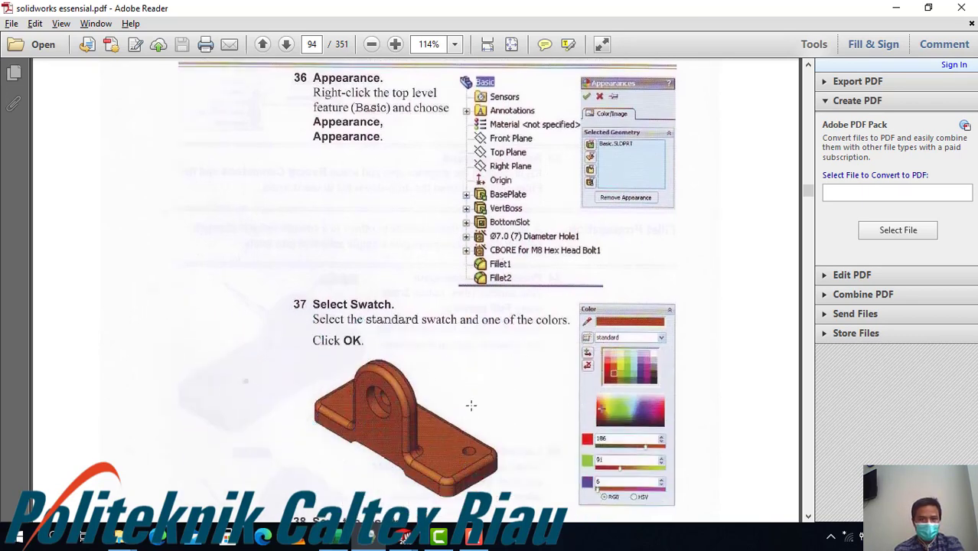
pyautogui.scroll(3, 364, 243)
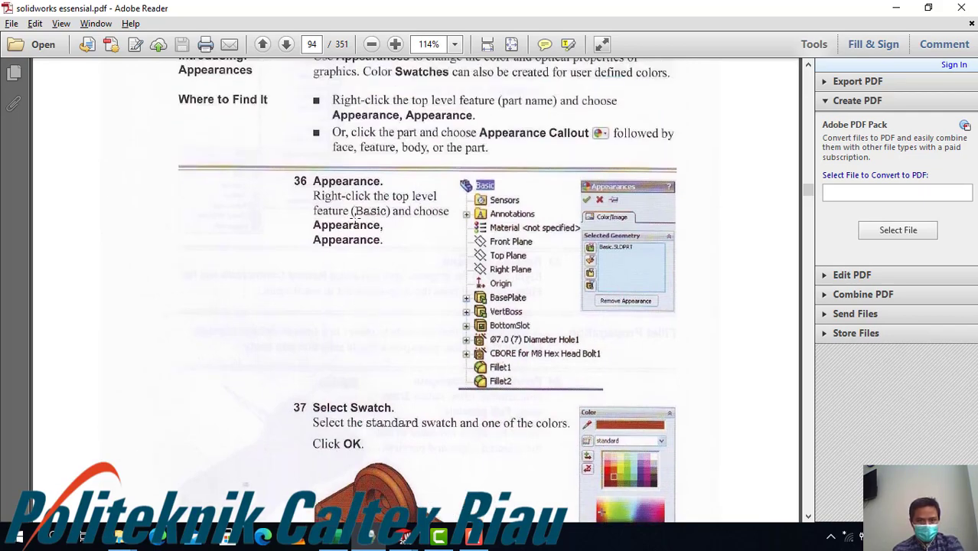
# In SOLIDWORKS, open the colour appearance settings for the whole part
pyautogui.hotkey('alt', 'Tab')
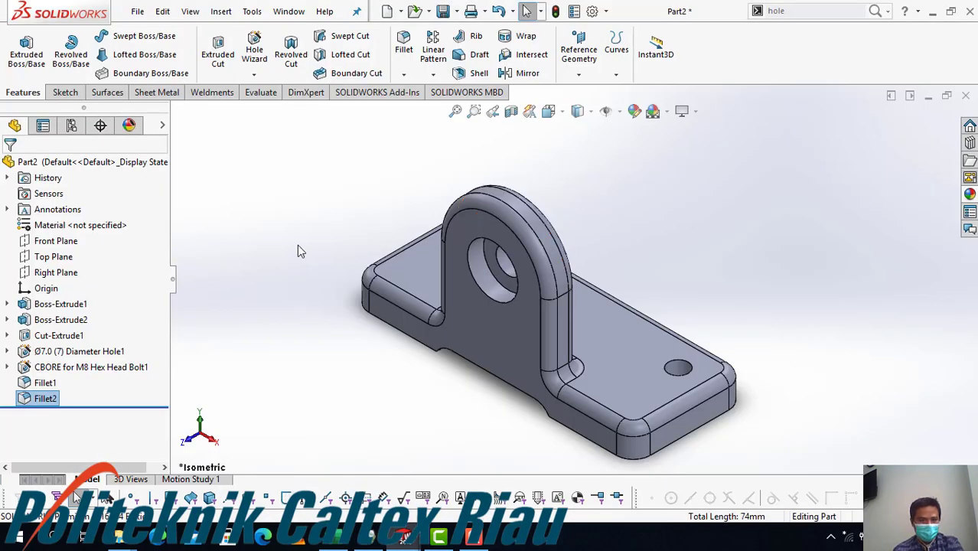
pyautogui.rightClick(56, 168)
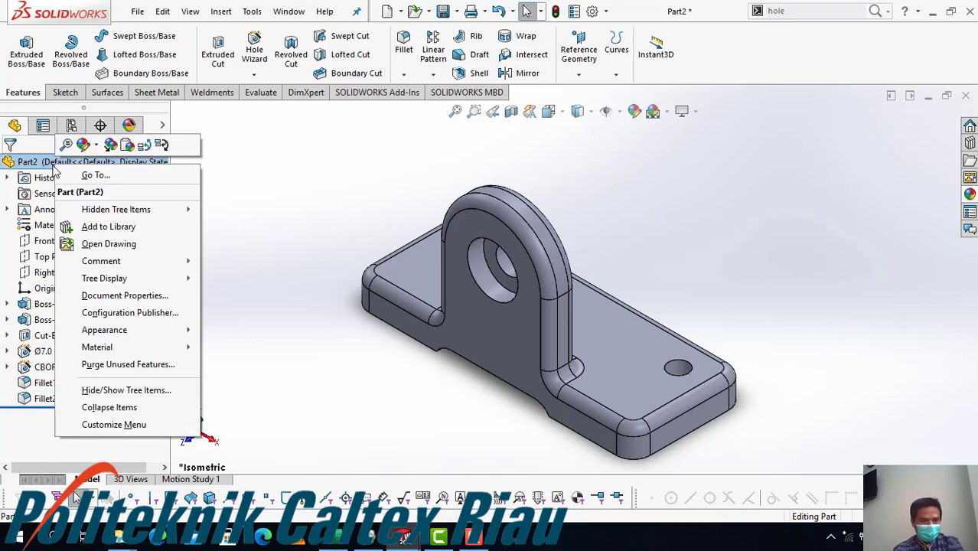
pyautogui.click(42, 168)
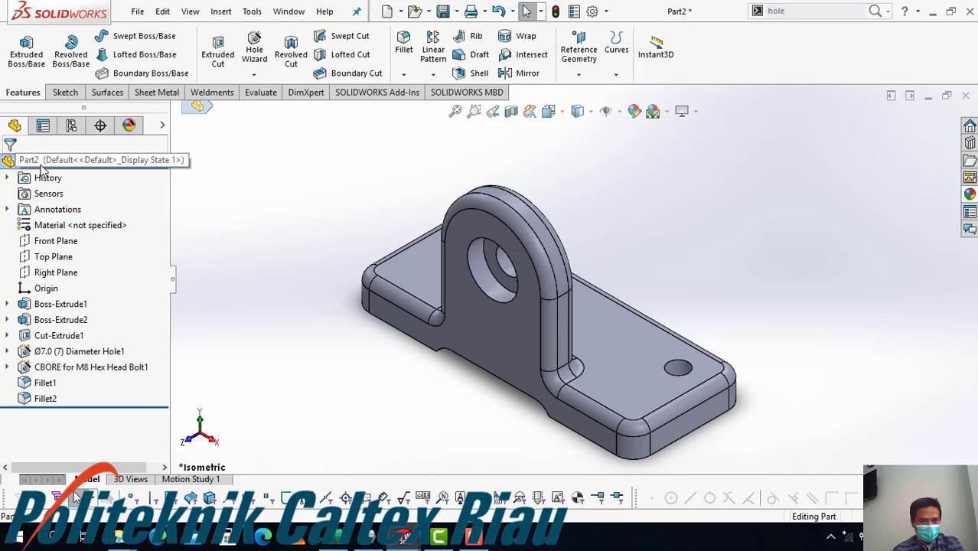
pyautogui.rightClick(42, 166)
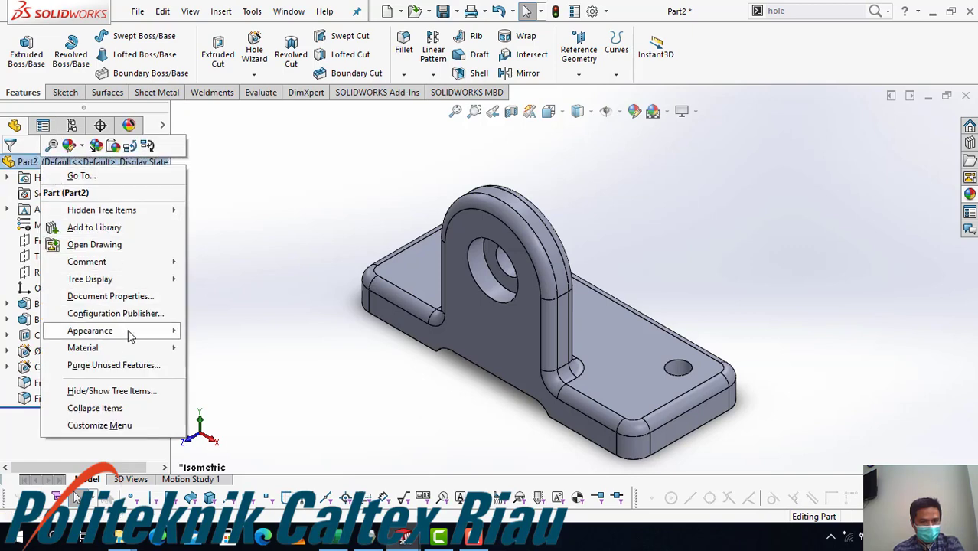
pyautogui.moveTo(168, 331)
pyautogui.click(218, 333)
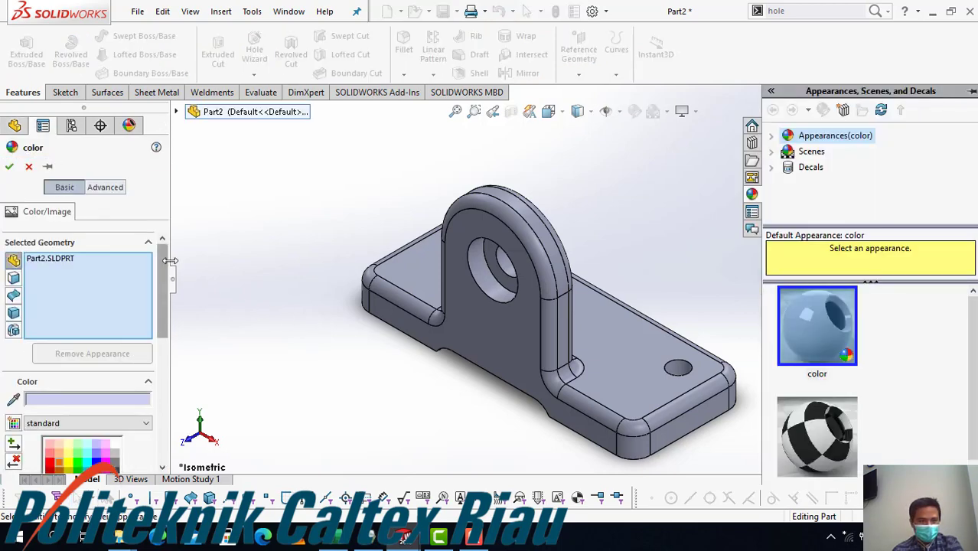
# Colour the whole part orange-red with red 255 and green 59, accept the appearance and inspect the model
pyautogui.moveTo(164, 263); pyautogui.dragTo(165, 310)
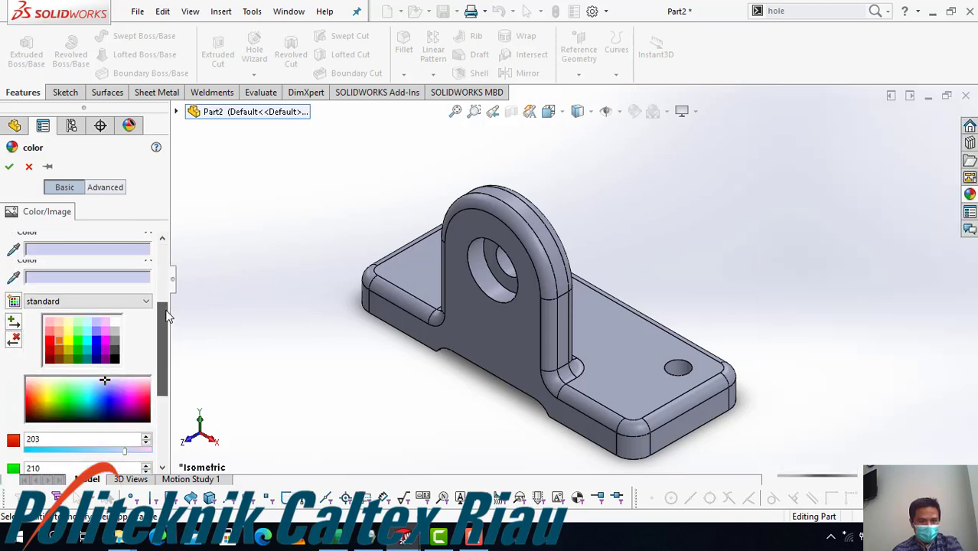
pyautogui.click(38, 400)
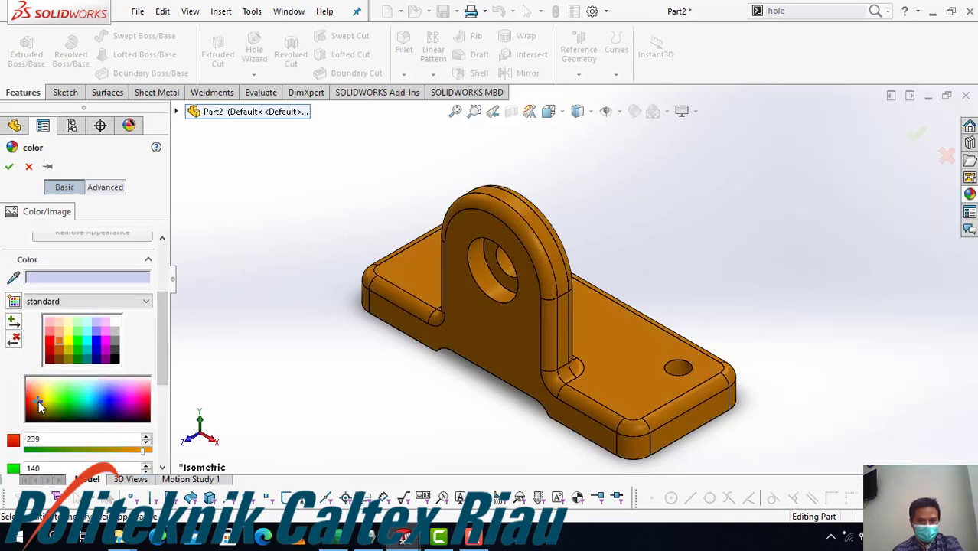
pyautogui.click(36, 388)
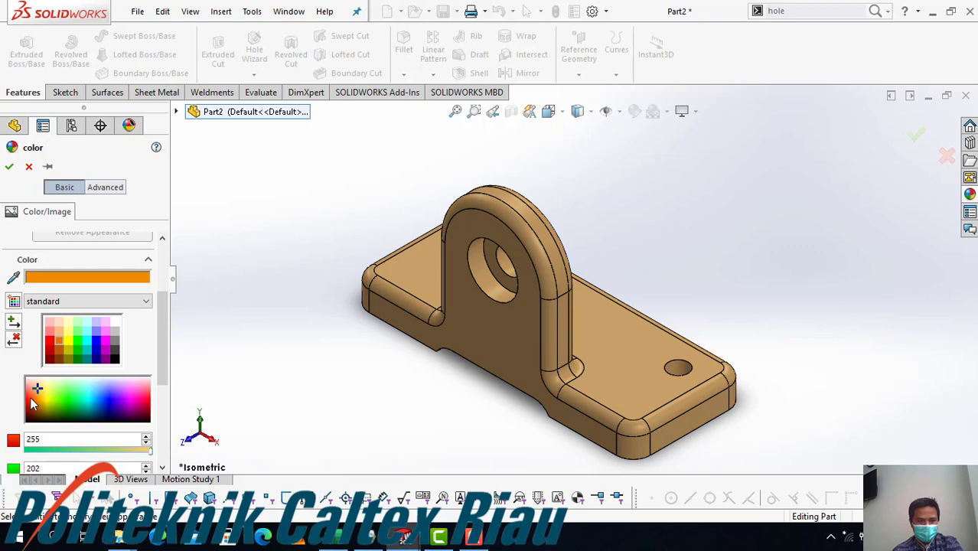
pyautogui.click(31, 404)
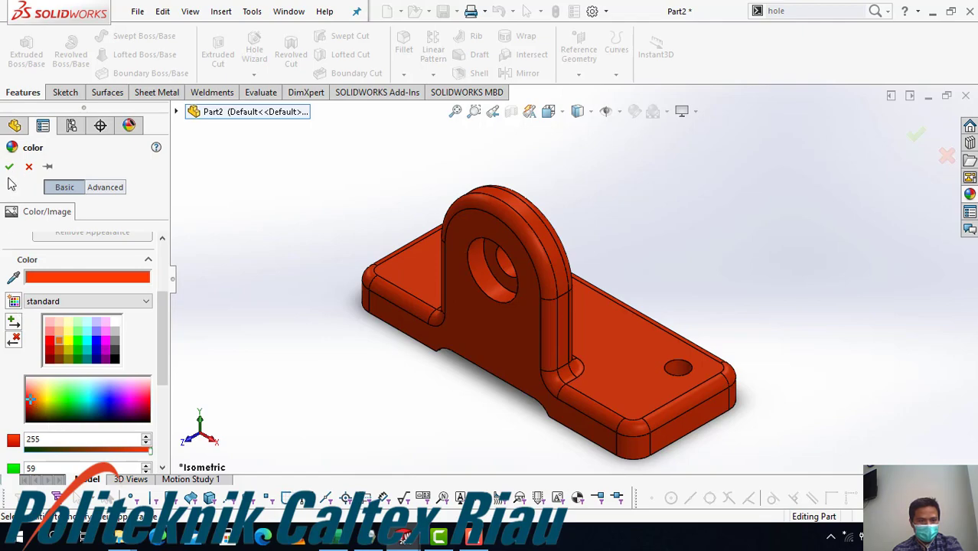
pyautogui.hotkey('alt', 'Tab')
pyautogui.hotkey('alt', 'Tab')
pyautogui.click(10, 165)
pyautogui.scroll(-3, 570, 364)
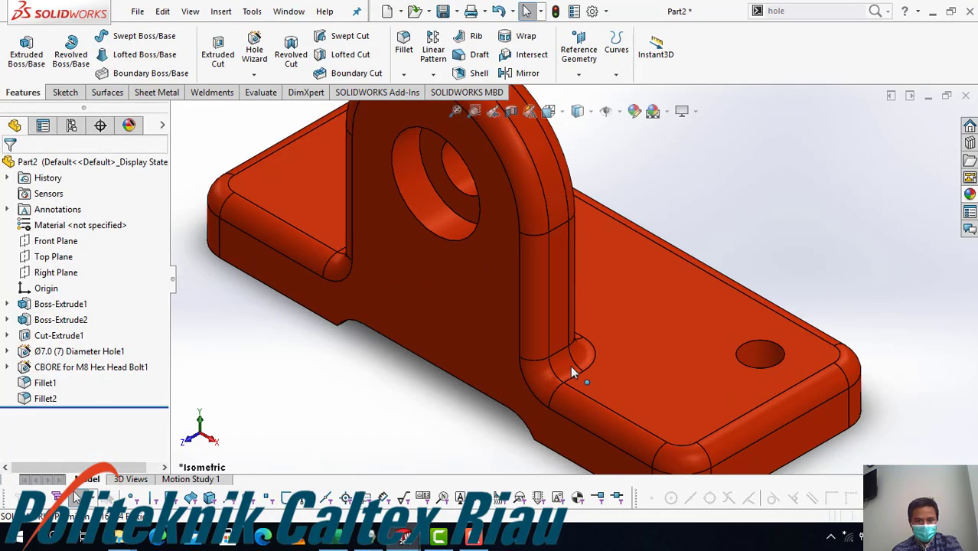
pyautogui.scroll(4, 570, 365)
# Check the Select Swatch and Save the results instructions in the manual in Adobe Reader
pyautogui.hotkey('alt', 'Tab')
pyautogui.scroll(-3, 571, 366)
pyautogui.scroll(-3, 571, 366)
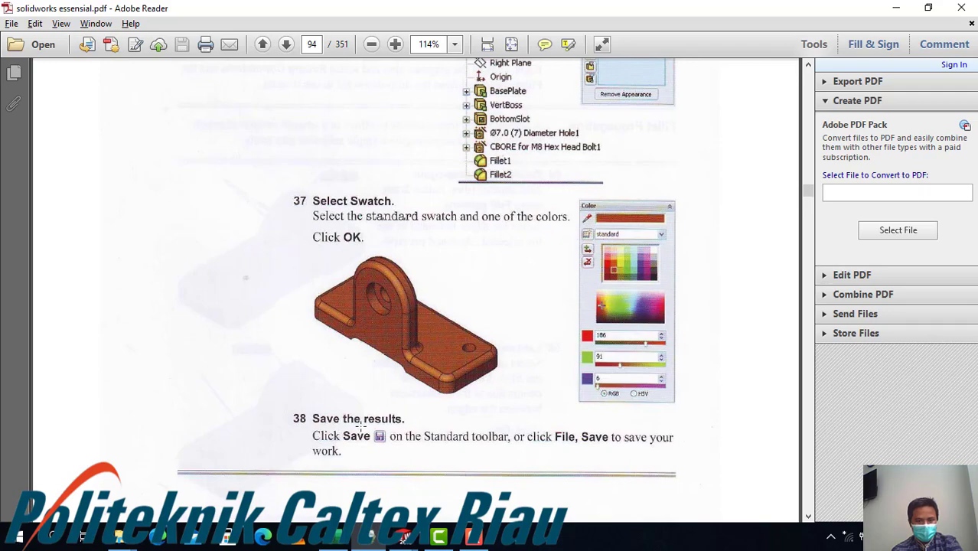
pyautogui.scroll(-3, 360, 423)
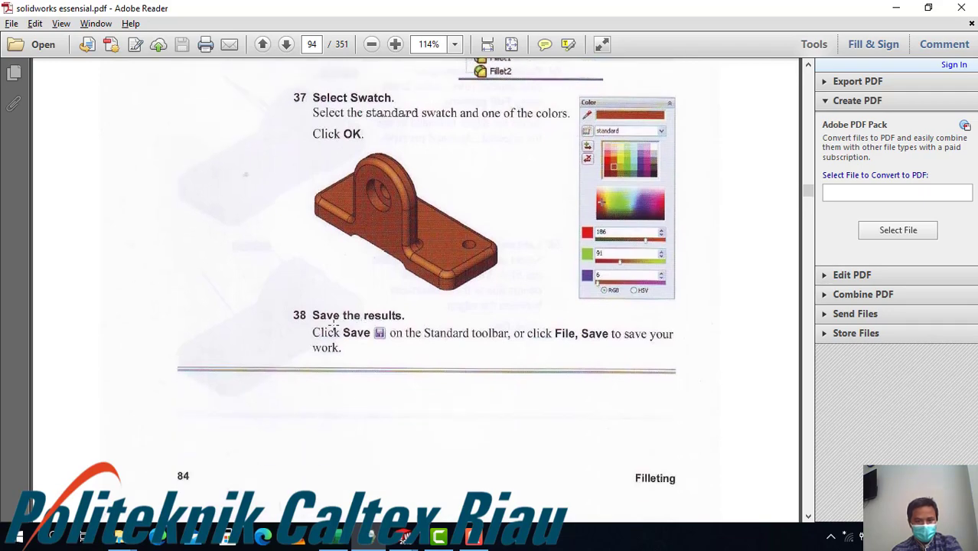
# In SOLIDWORKS, orient the part to the isometric view and fit it in the window
pyautogui.hotkey('alt', 'Tab')
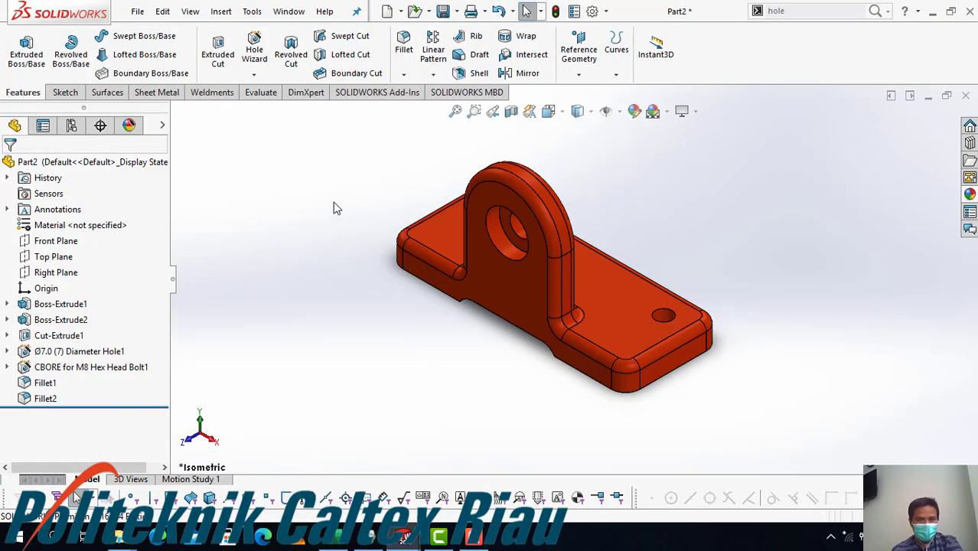
pyautogui.click(549, 112)
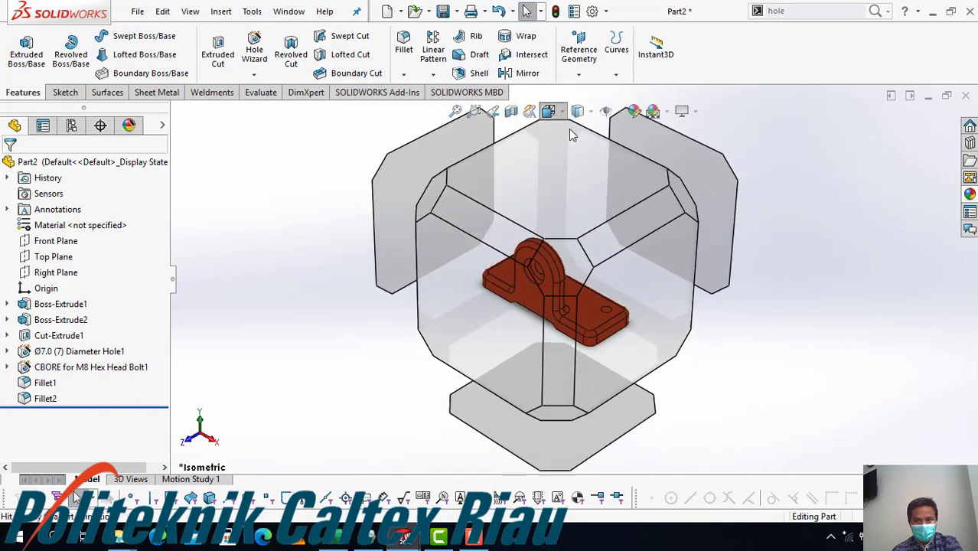
pyautogui.click(629, 151)
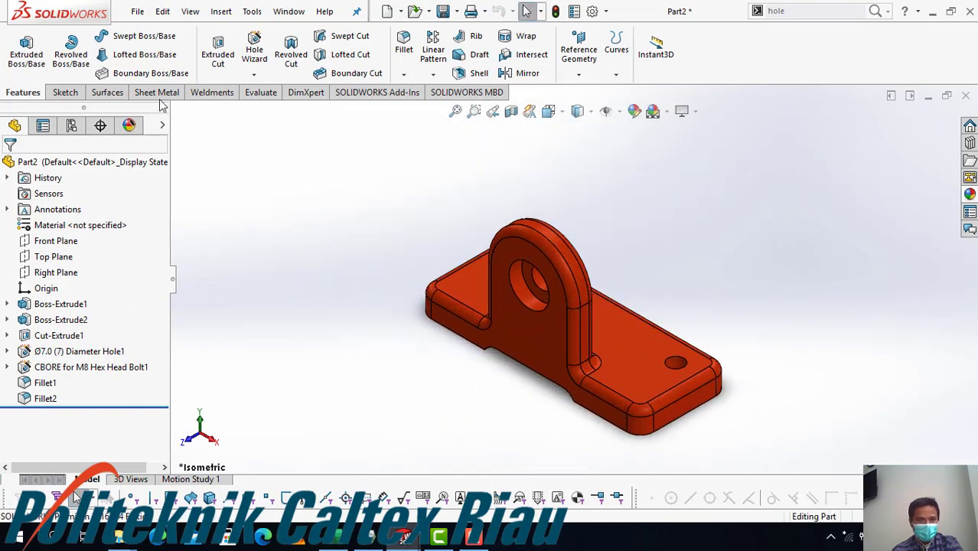
# Save the part as "Latihan 1 pertemuan k 3" in the Solidwork folder under PENGAJARAN > 2021
pyautogui.click(136, 12)
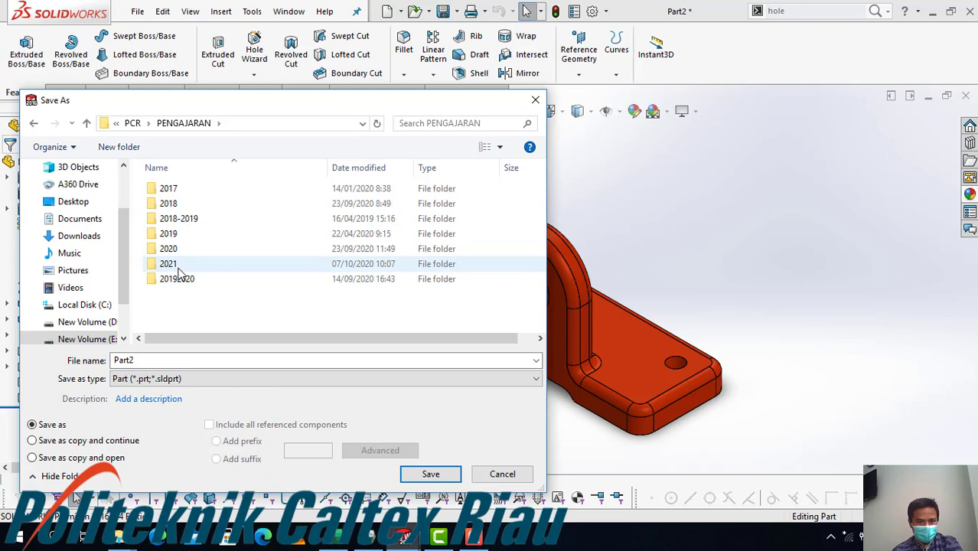
pyautogui.click(178, 268)
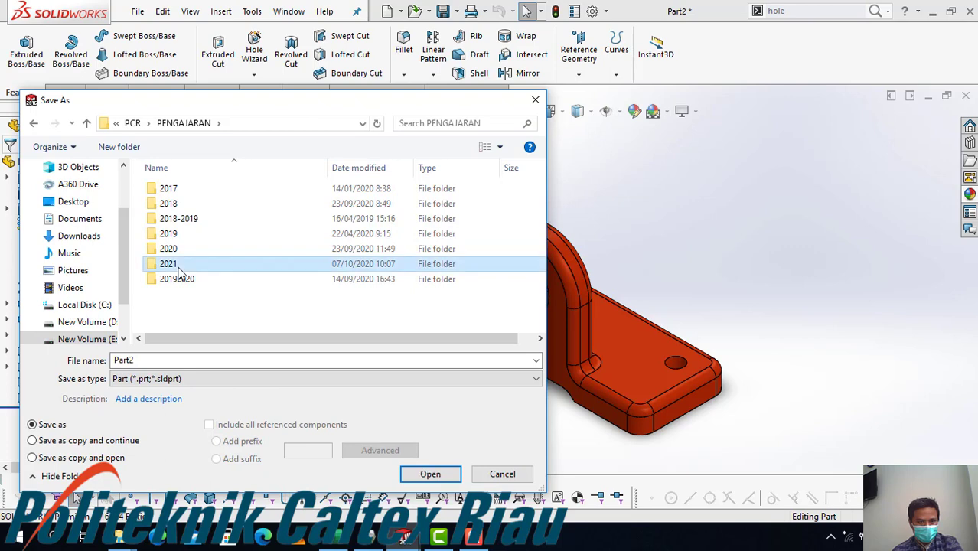
pyautogui.doubleClick(178, 268)
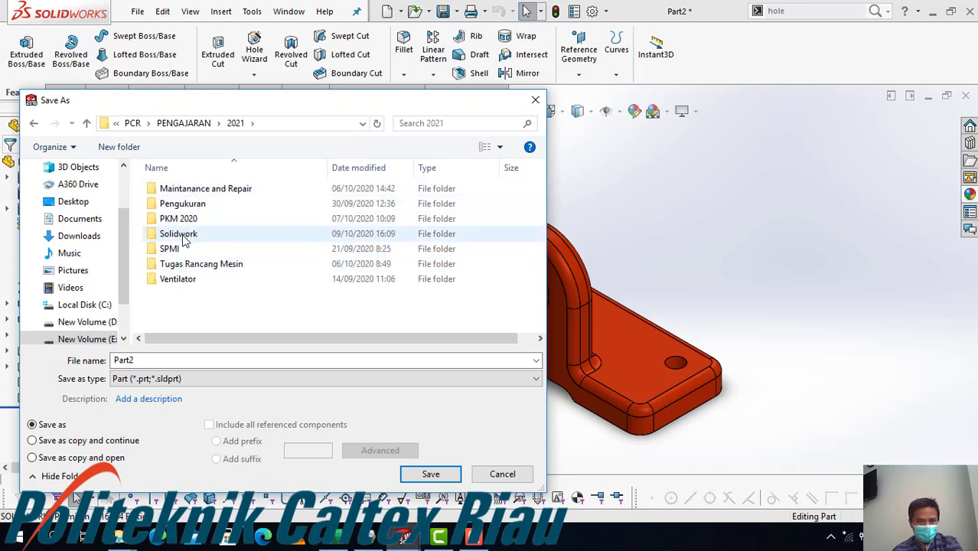
pyautogui.doubleClick(181, 235)
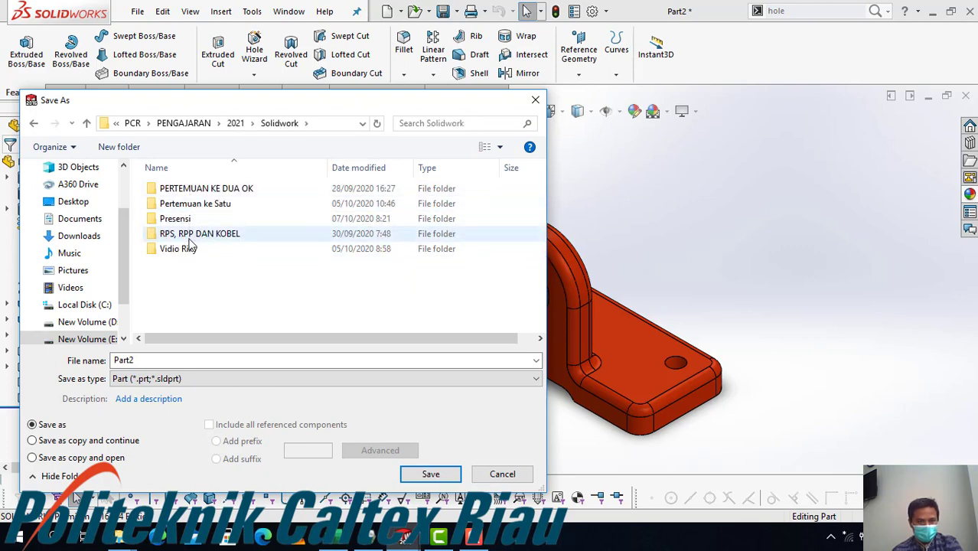
pyautogui.doubleClick(166, 360)
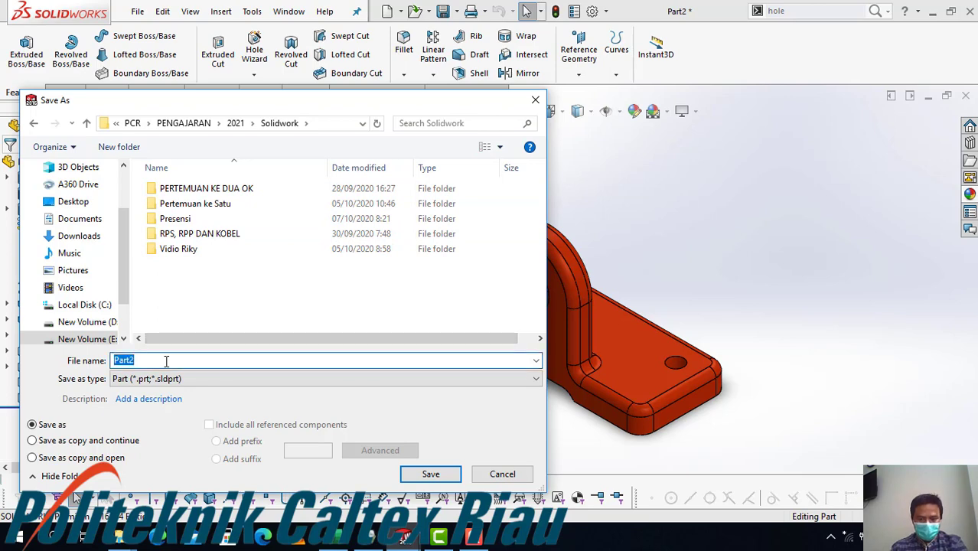
pyautogui.write('Latihan')
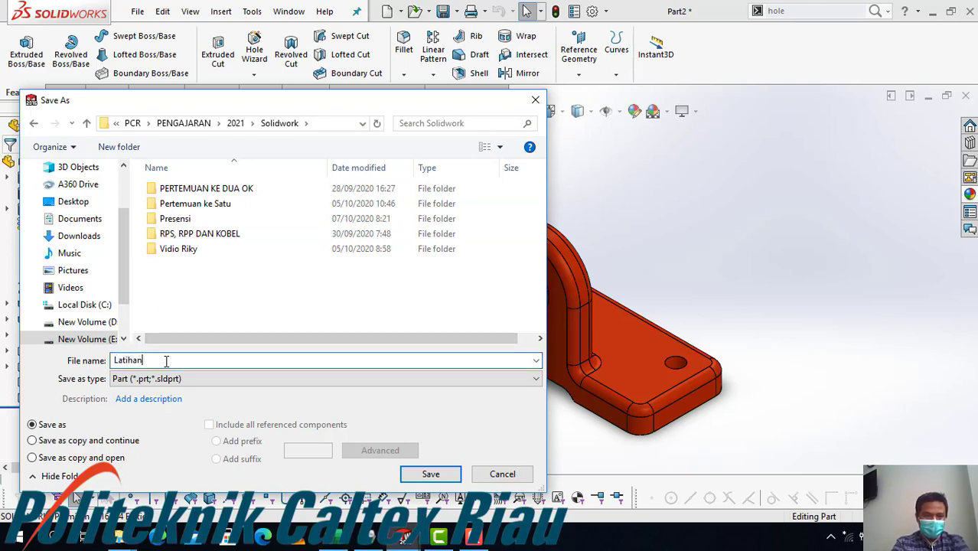
pyautogui.write(' 1 pertemuan k')
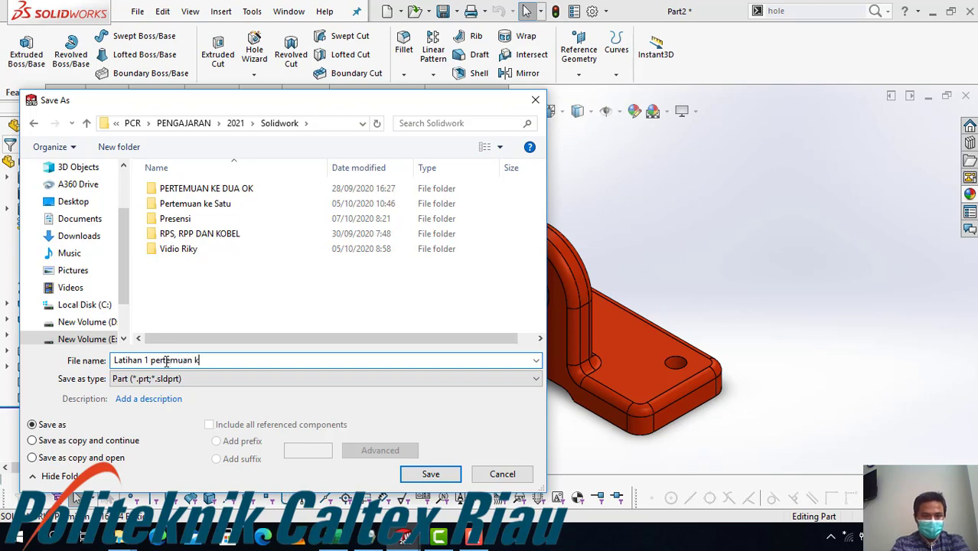
pyautogui.write(' 3')
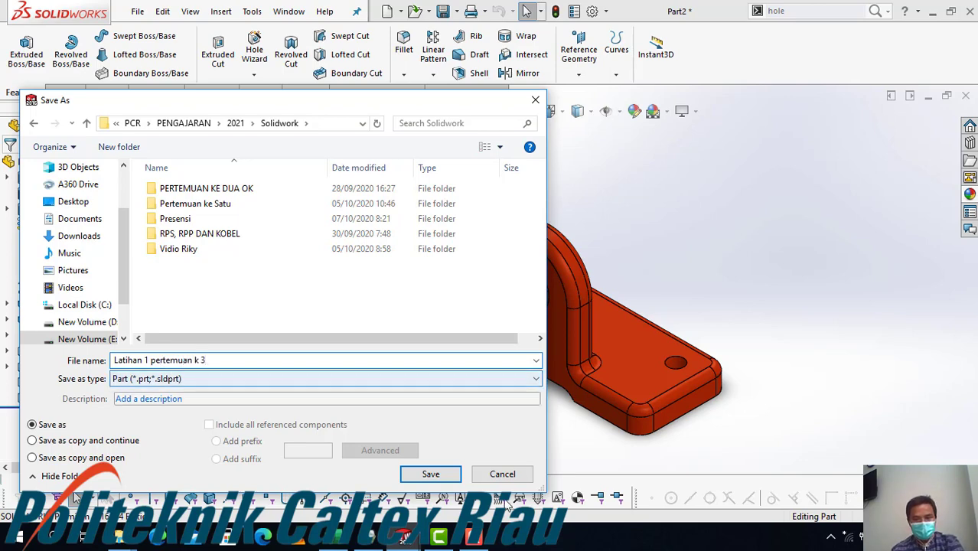
pyautogui.click(441, 474)
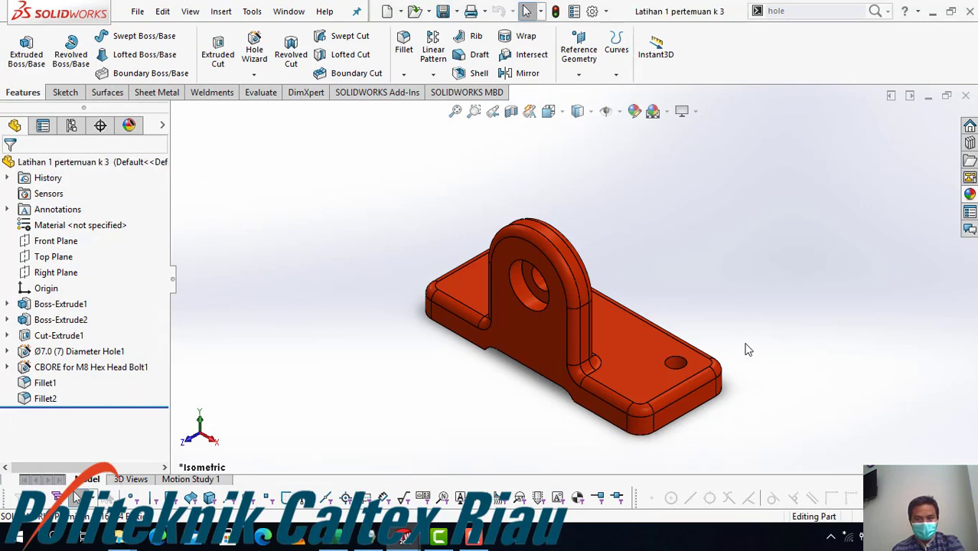
# Look over the manual's Create Drawing page following the filleting section in Adobe Reader, and return to SOLIDWORKS
pyautogui.hotkey('alt', 'Tab')
pyautogui.scroll(7, 423, 336)
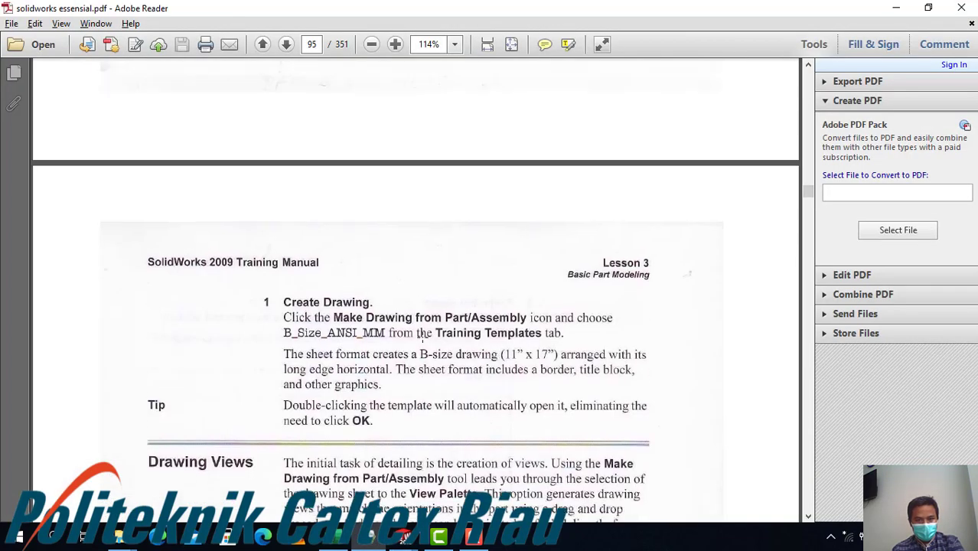
pyautogui.scroll(-3, 421, 336)
pyautogui.scroll(3, 422, 336)
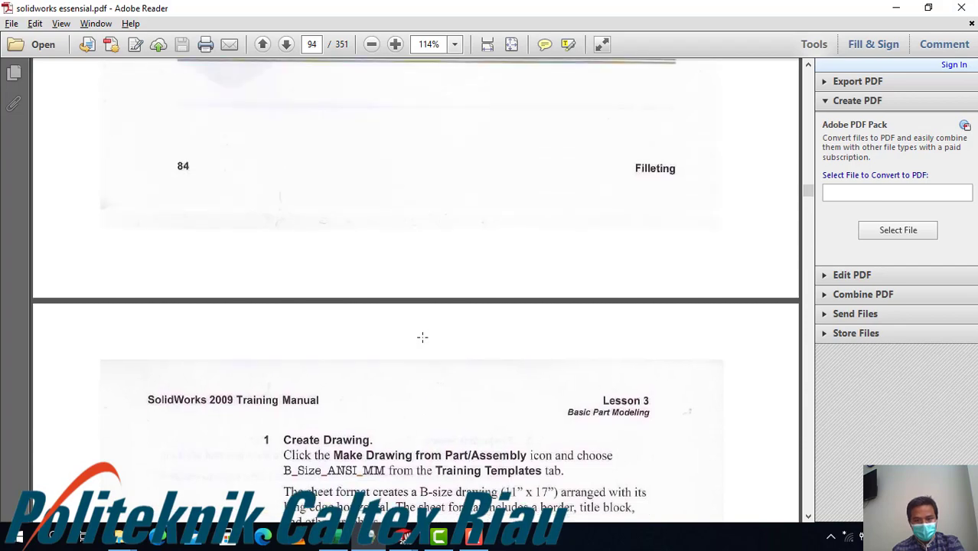
pyautogui.scroll(3, 423, 337)
pyautogui.hotkey('alt', 'Tab')
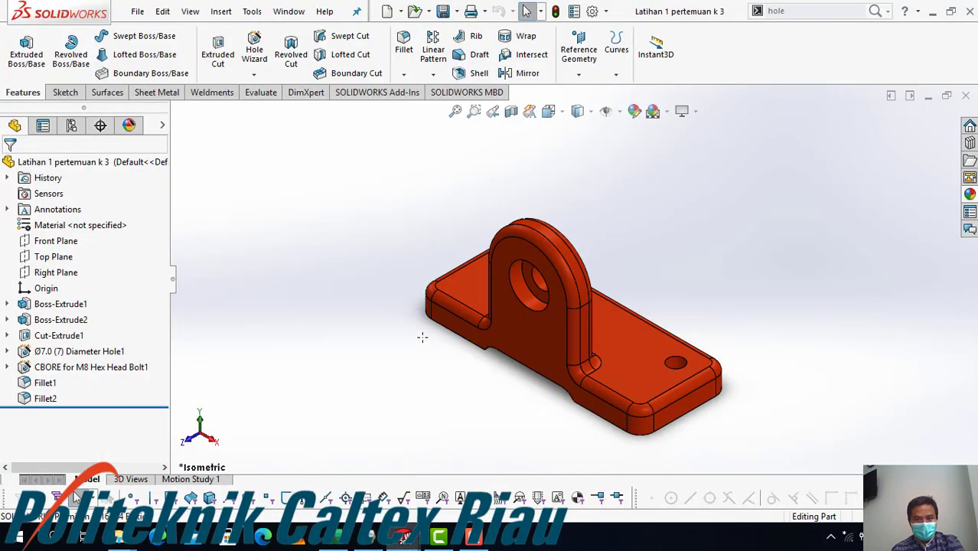